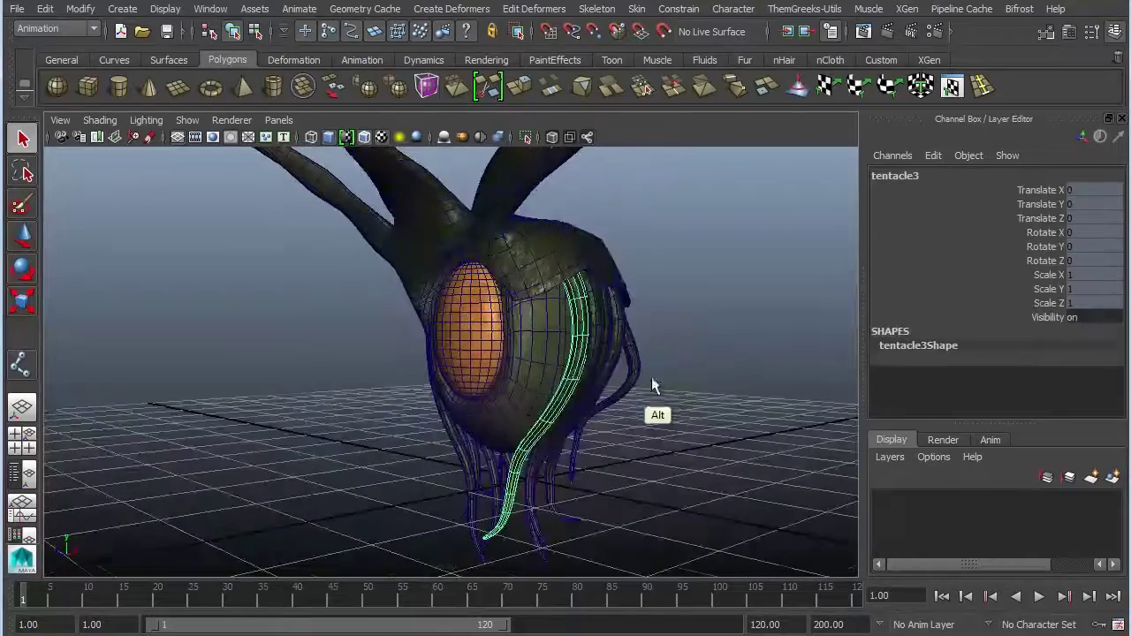
- Draw a six-joint chain in the front view with the Joint Tool, following the positive-X front tentacle from its root to its tip
left_click_drag(643, 457, 684, 357, "alt")
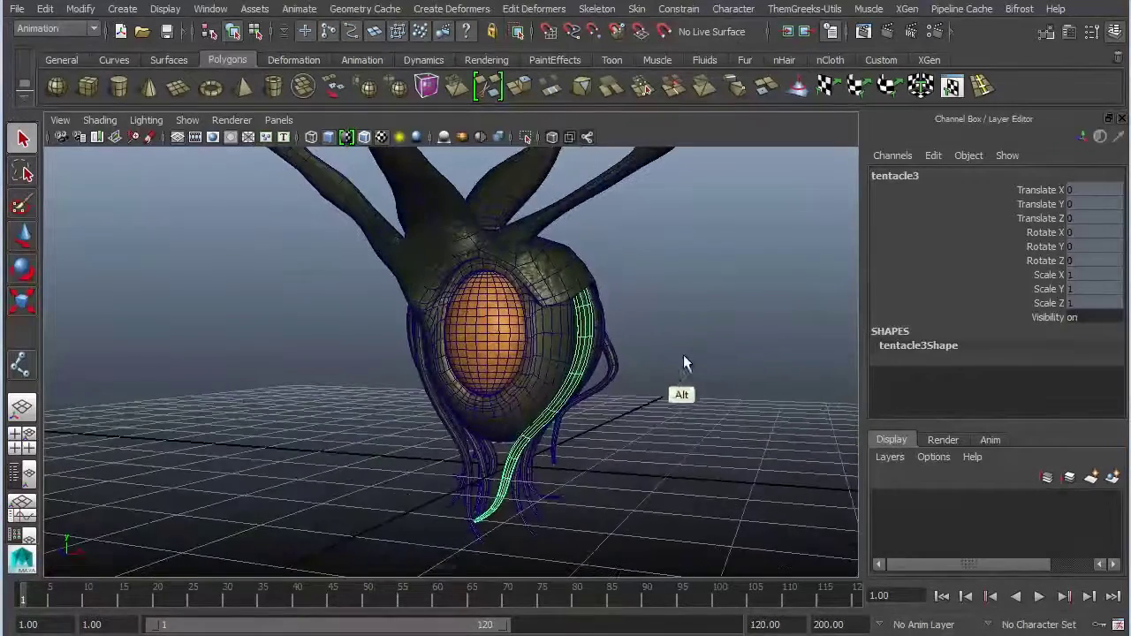
left_click(22, 439)
key("space")
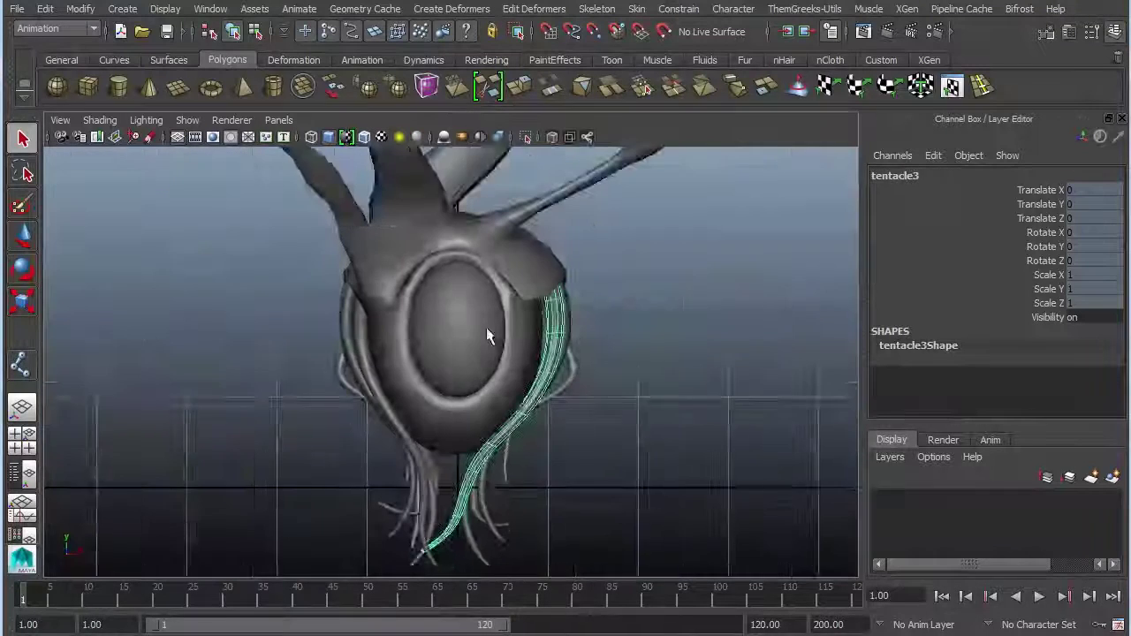
left_click(80, 27)
left_click(79, 27)
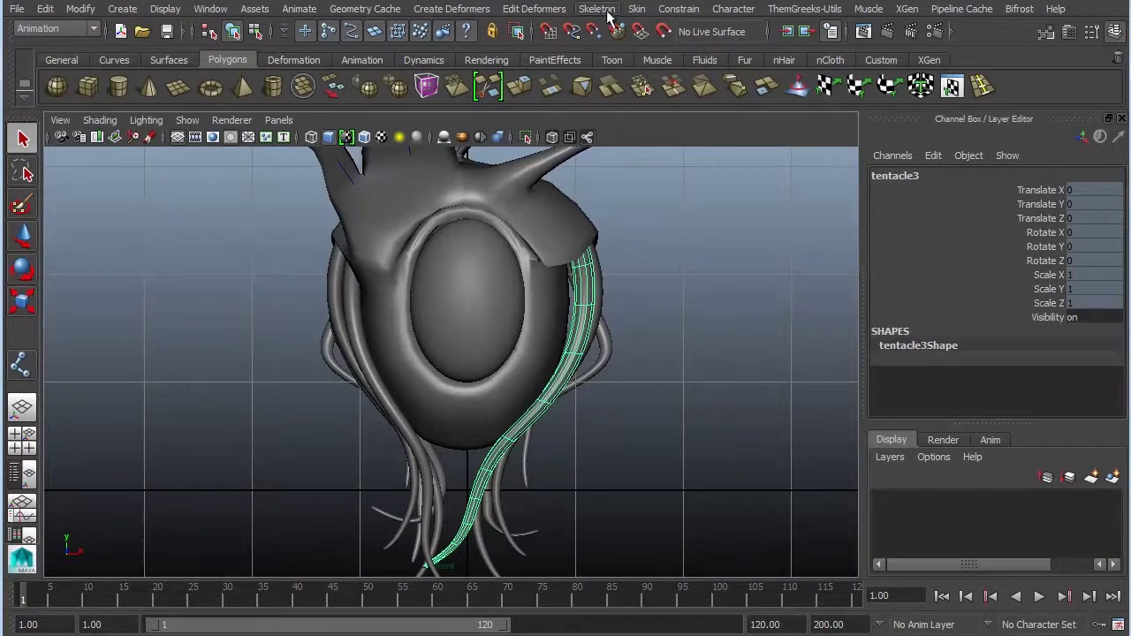
left_click(607, 13)
left_click(617, 36)
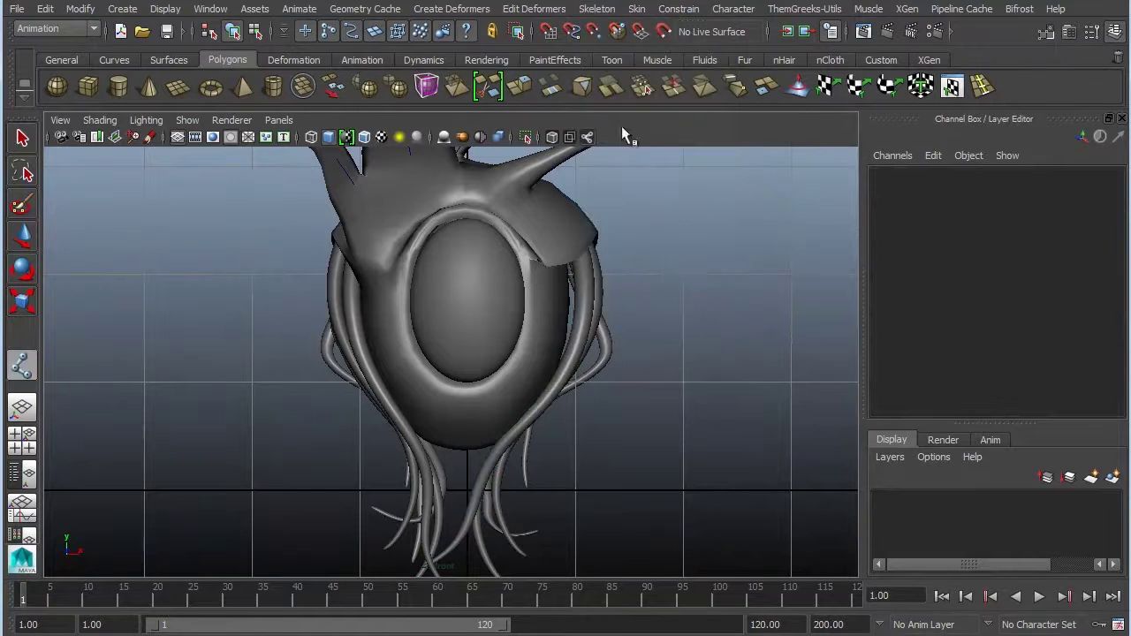
left_click(568, 230)
left_click(584, 304)
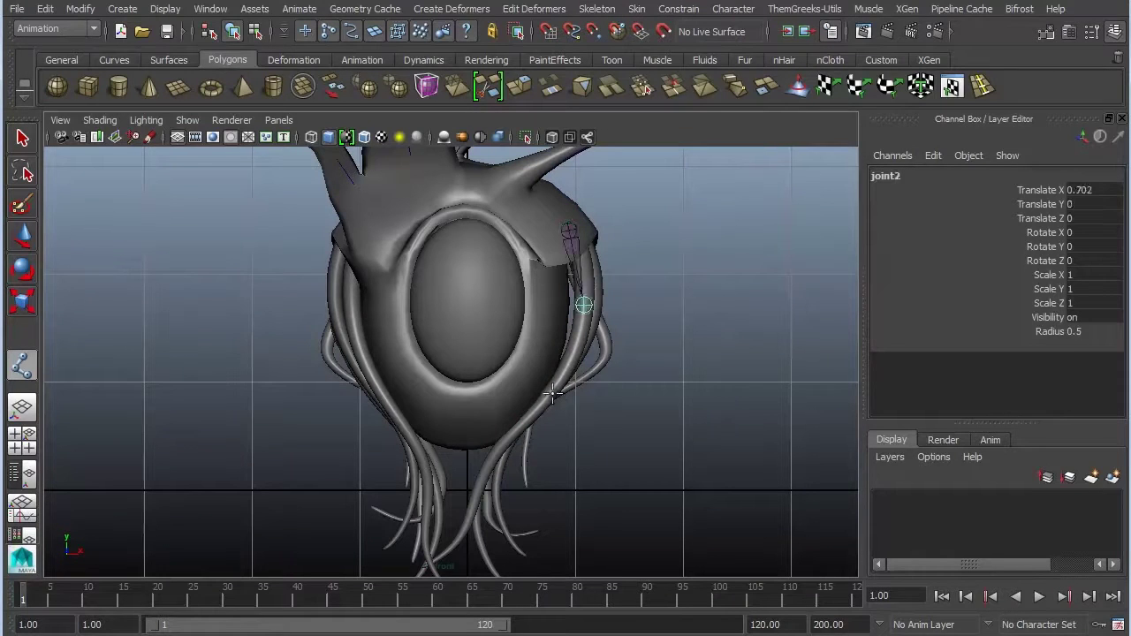
left_click(552, 394)
left_click(498, 449)
left_click(470, 511)
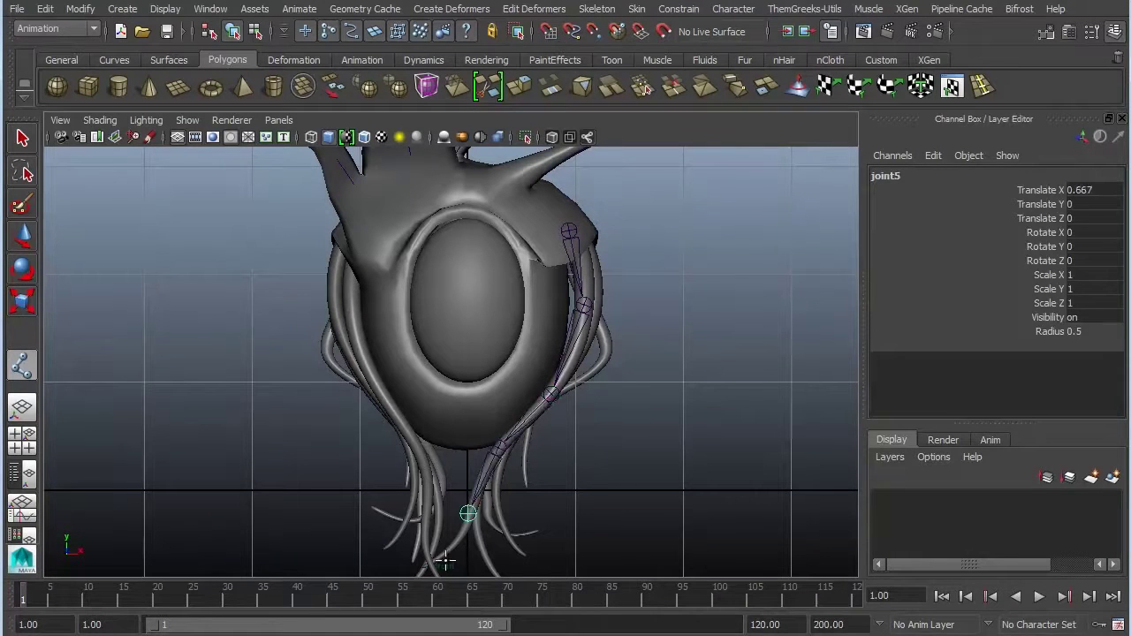
left_click(443, 559)
key("q")
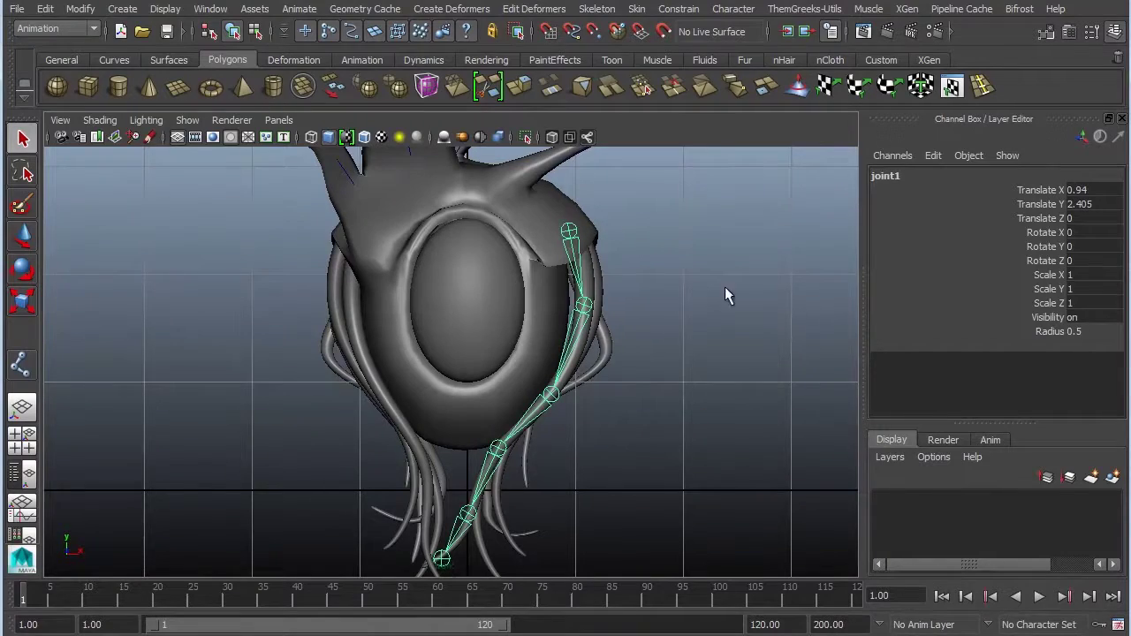
- Return to the perspective view and move the new chain's root joint forward to Translate Z 0.439, in line with the tentacle
key("space")
key("space")
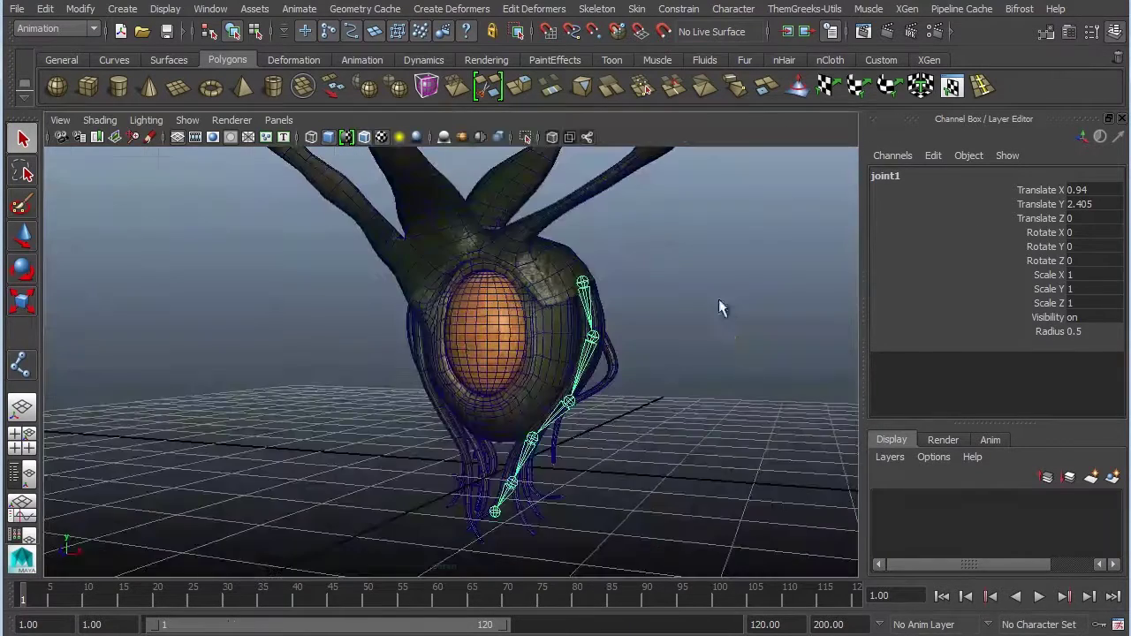
left_click_drag(718, 309, 603, 231, "alt")
key("w")
left_click_drag(501, 205, 439, 207)
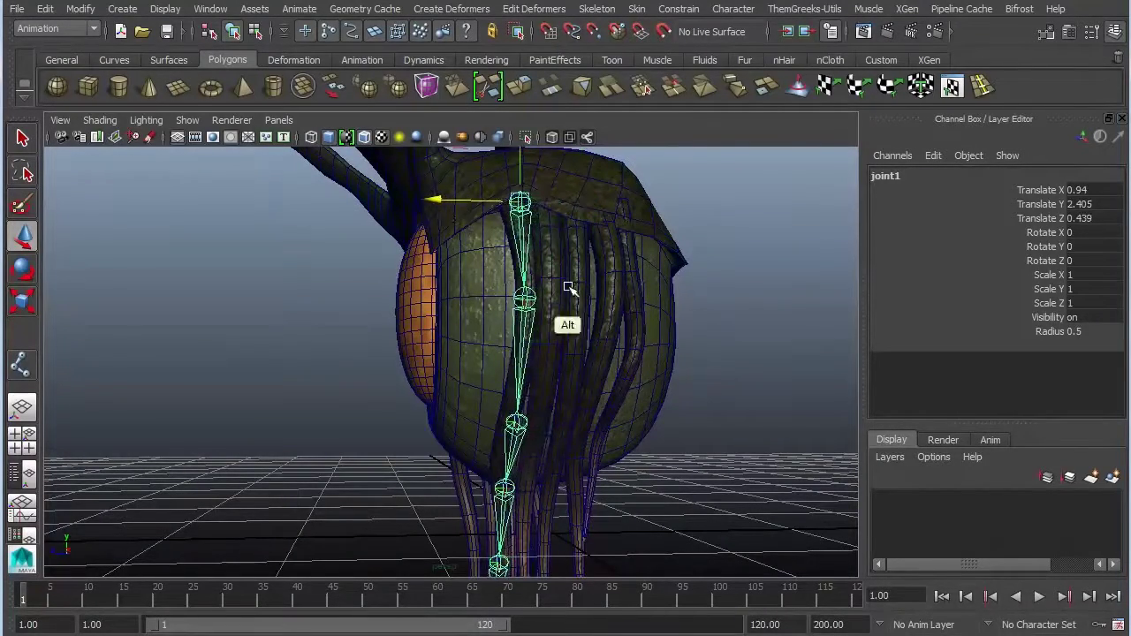
- Shift the third, fourth and fifth joints of the chain in depth so they sit inside the tentacle
left_click_drag(568, 291, 631, 223, "alt")
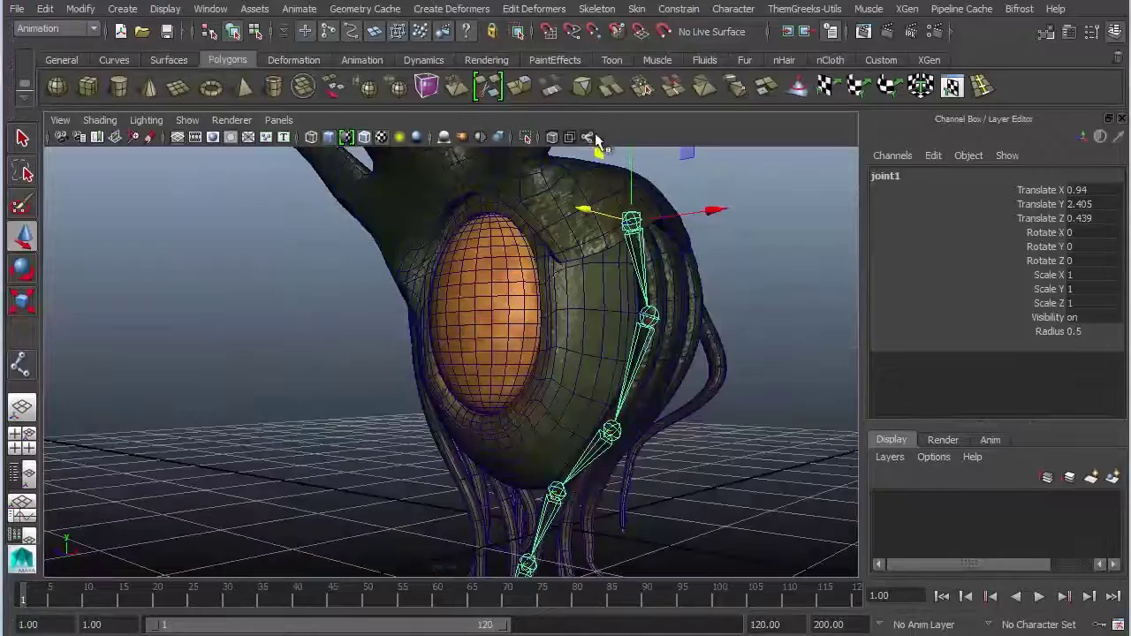
left_click_drag(725, 403, 588, 148, "alt")
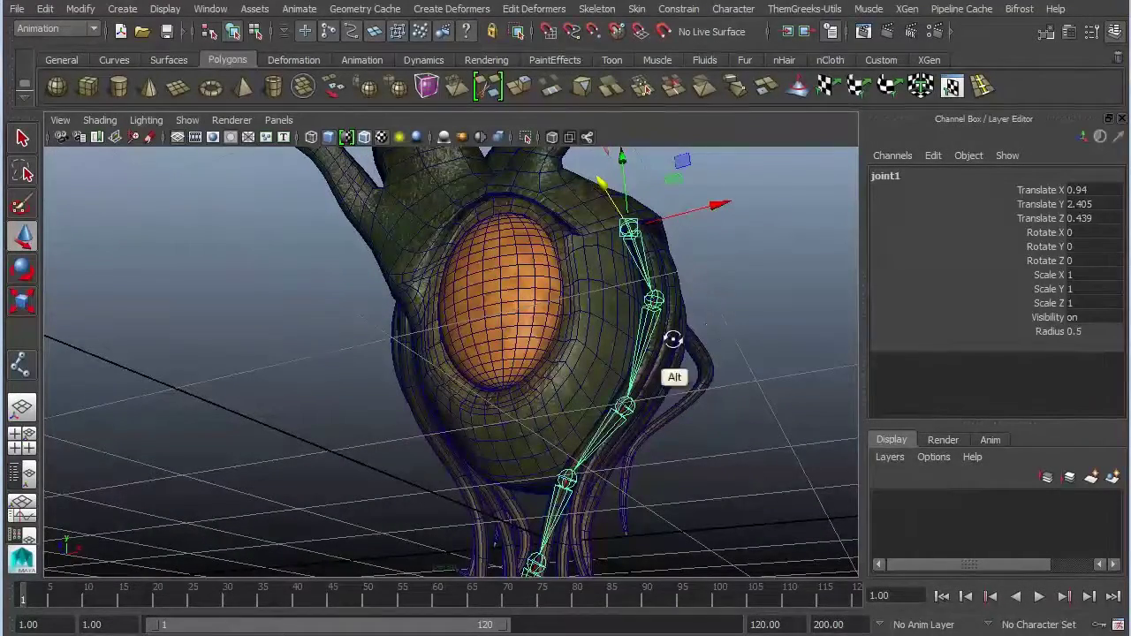
left_click_drag(671, 340, 589, 265, "alt")
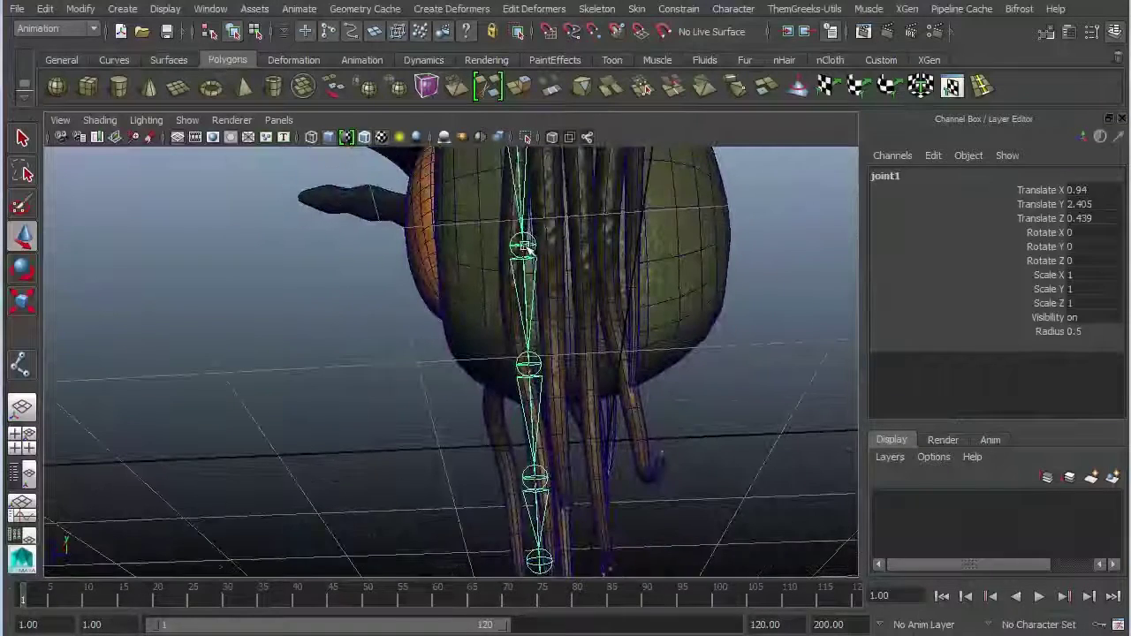
left_click(522, 245)
left_click_drag(446, 250, 424, 254)
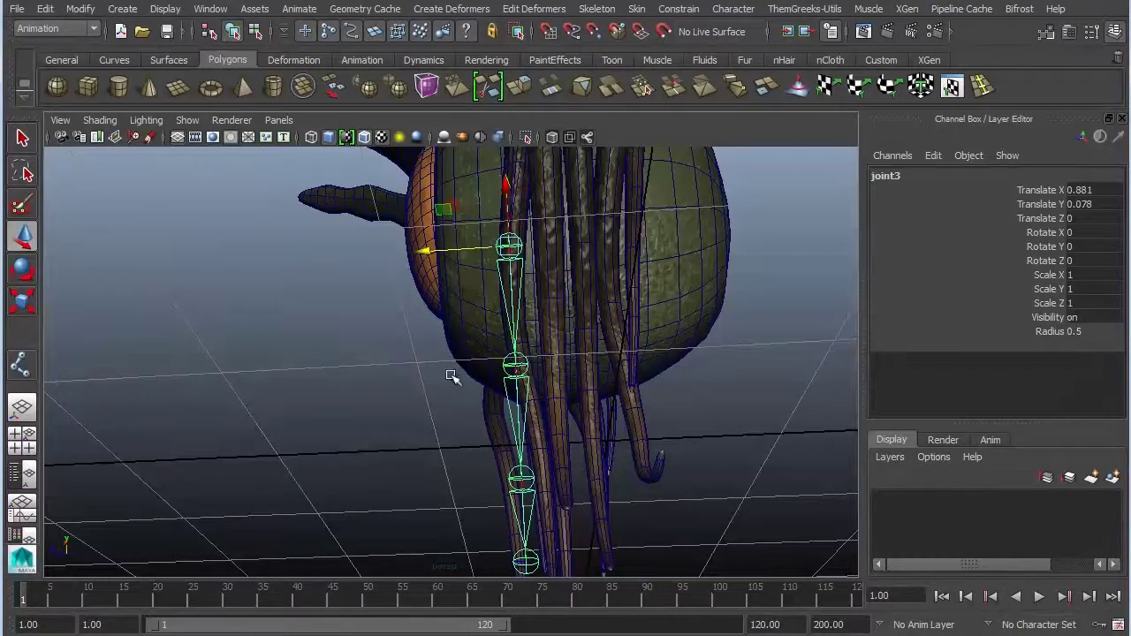
left_click(515, 371)
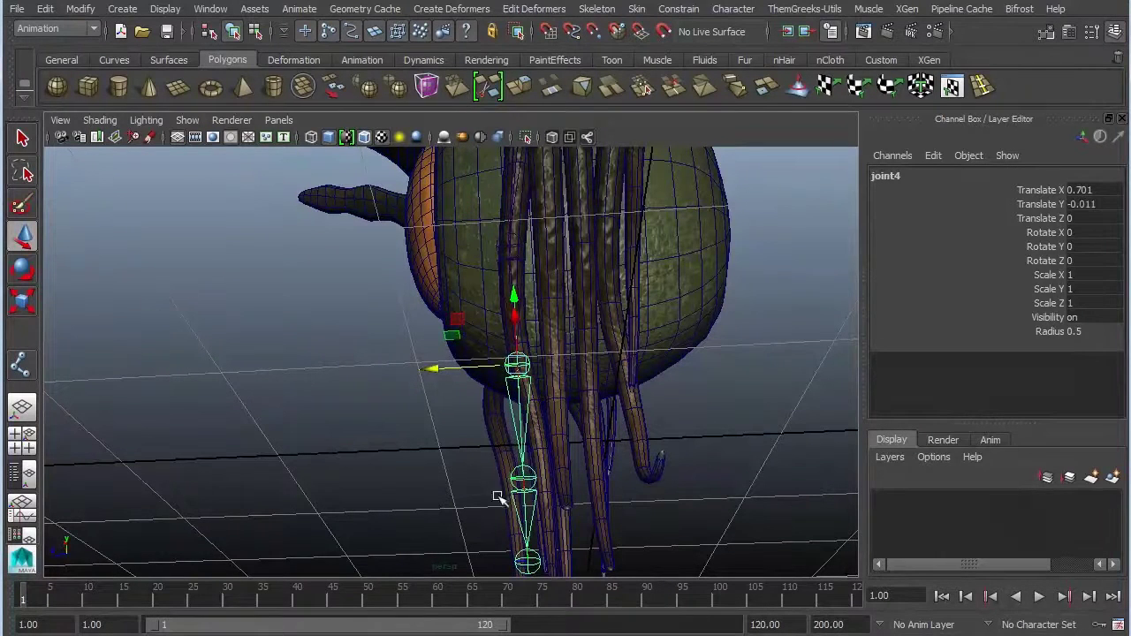
left_click(520, 482)
left_click_drag(446, 485, 463, 482)
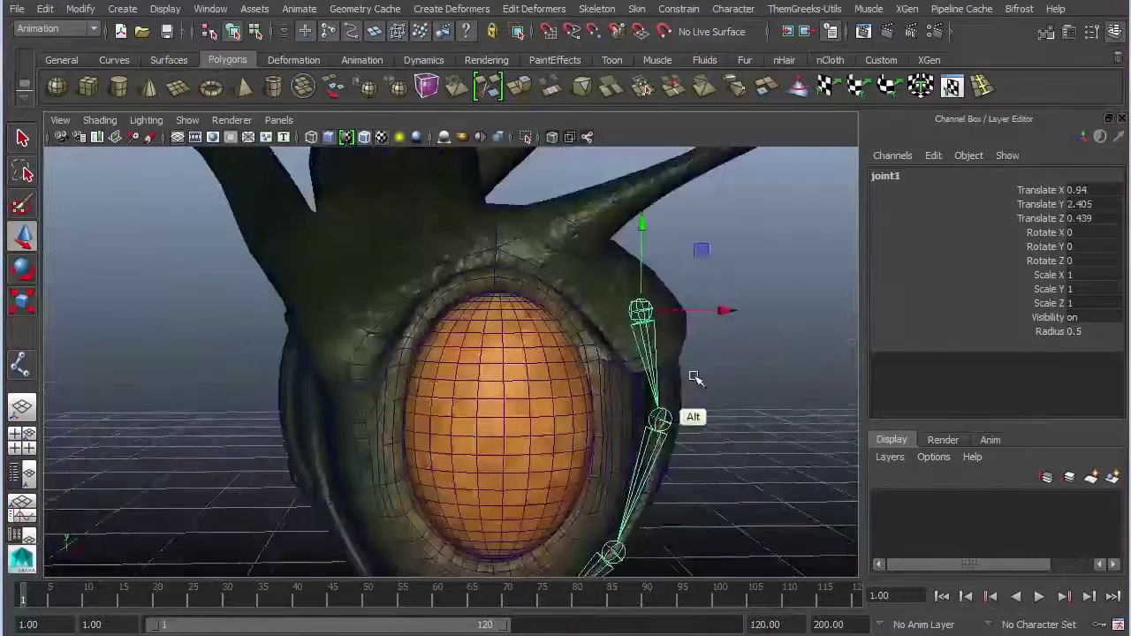
- Mirror the joint chain from its root across the YZ plane with the Behavior mirror function
right_click_drag(694, 376, 599, 283, "alt")
left_click_drag(598, 282, 677, 327, "alt")
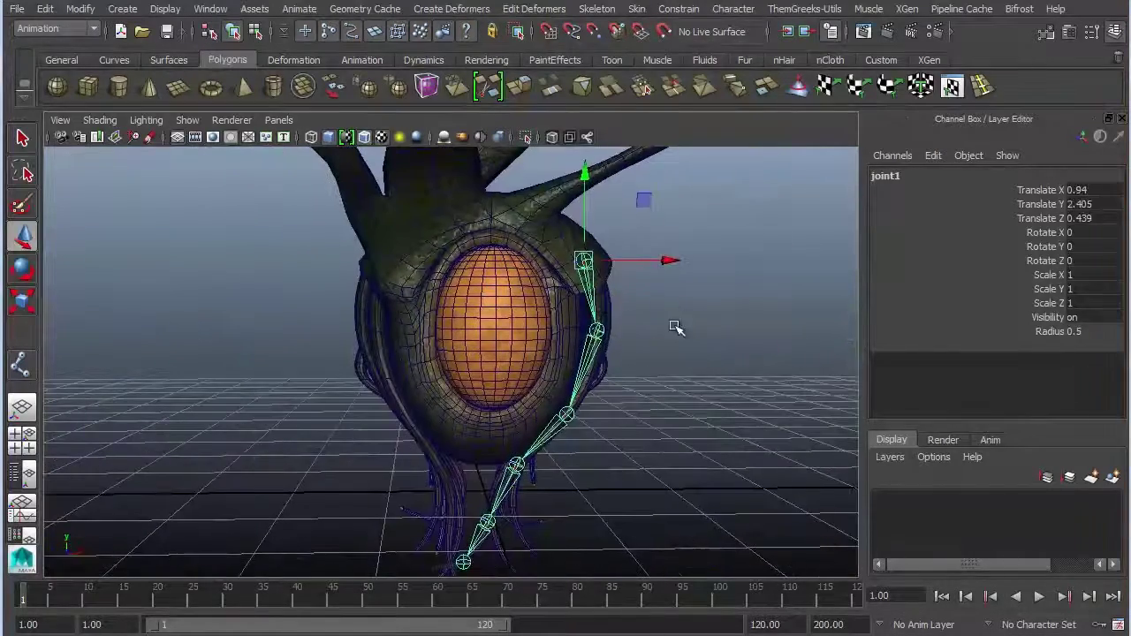
left_click(597, 8)
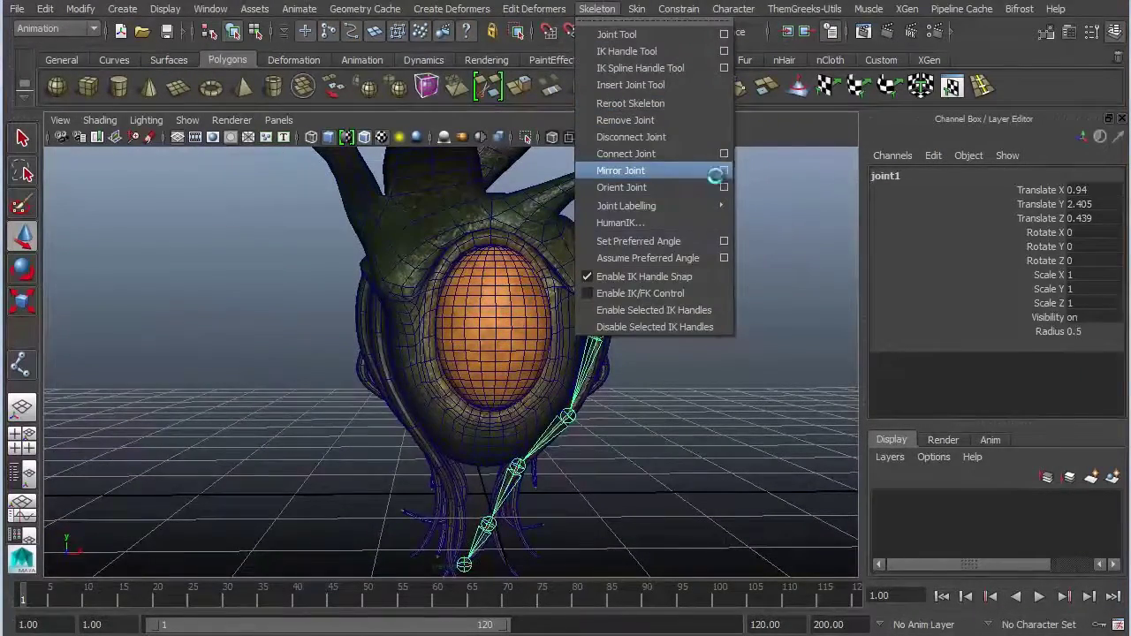
left_click(720, 173)
left_click_drag(332, 282, 697, 365)
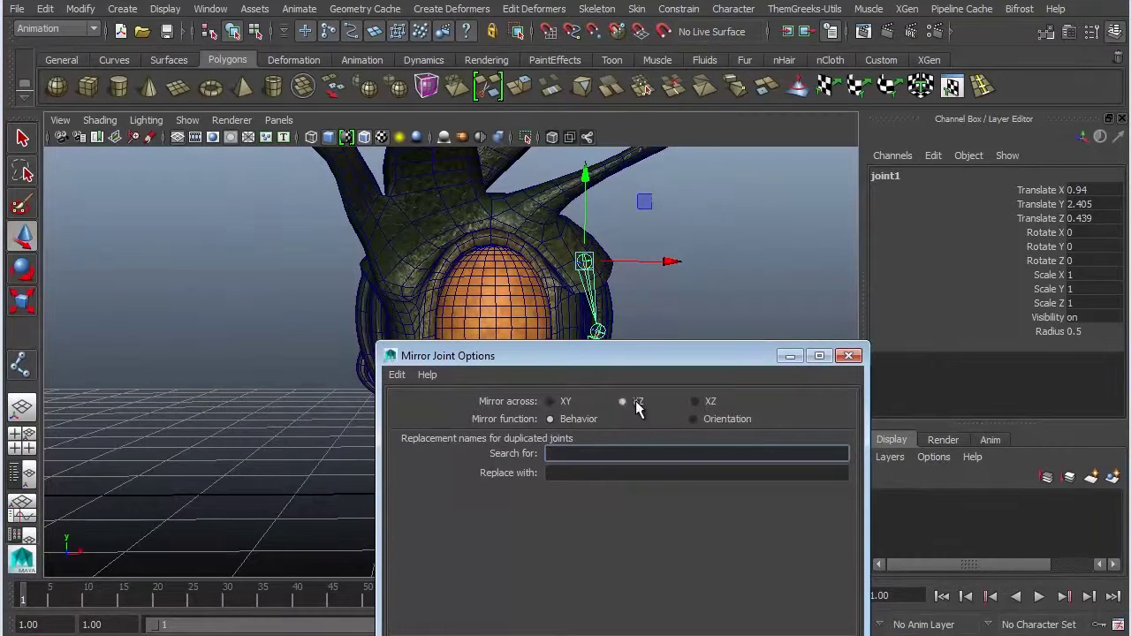
key("Return")
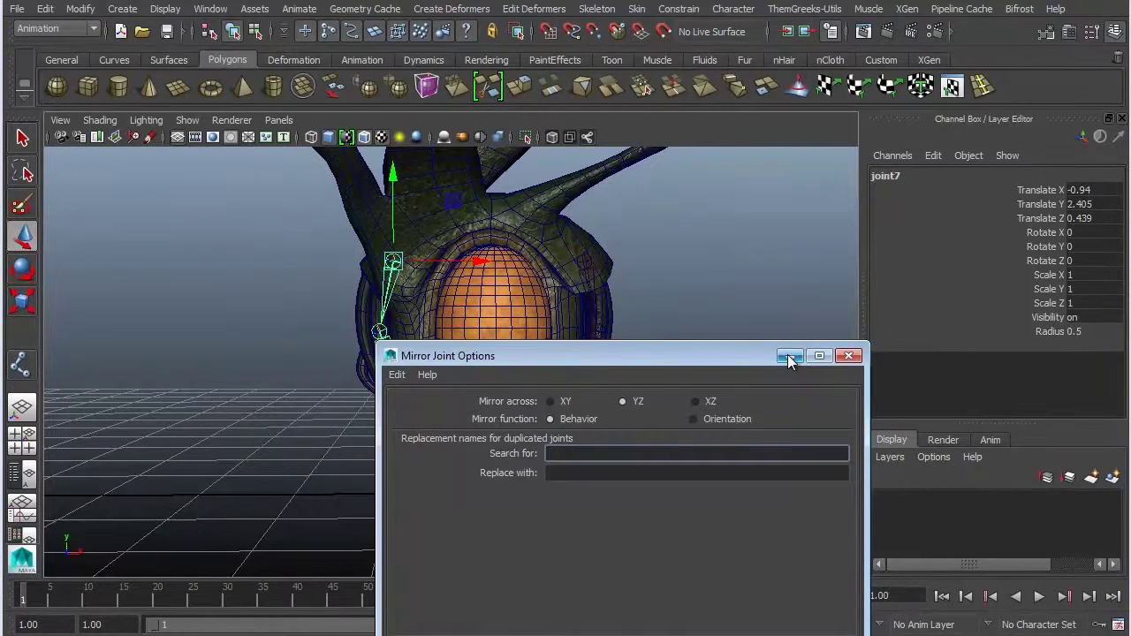
left_click(850, 357)
- Move the mirrored chain's root to Translate Z 0.582 and shift its fifth joint forward into the opposite tentacle
left_click_drag(571, 358, 462, 237, "alt")
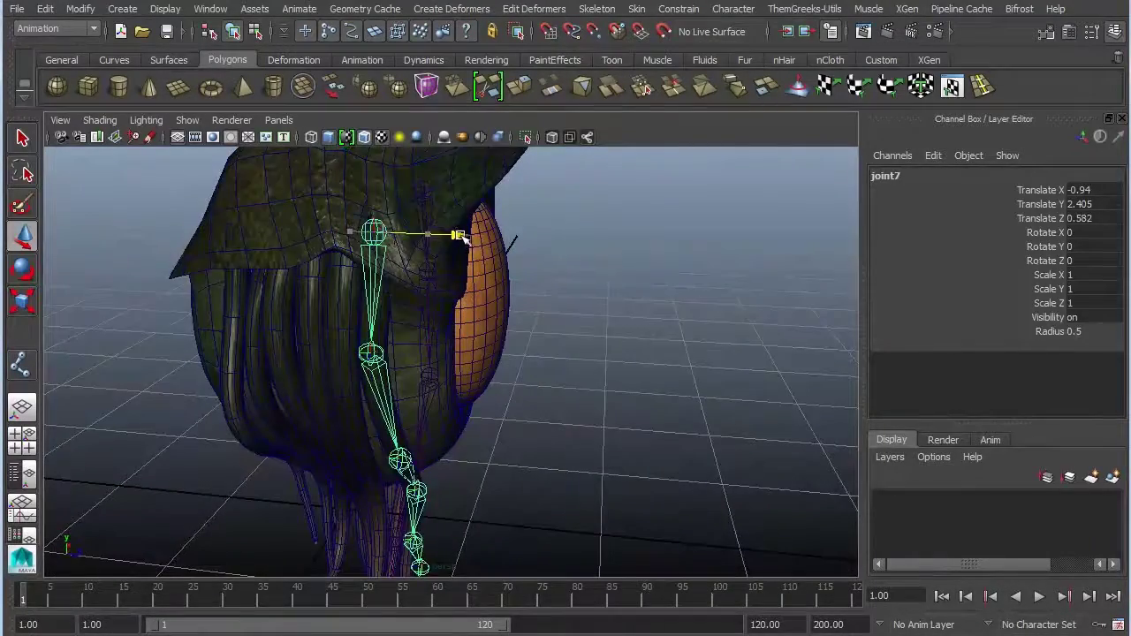
left_click_drag(504, 318, 550, 336, "alt")
left_click(601, 409)
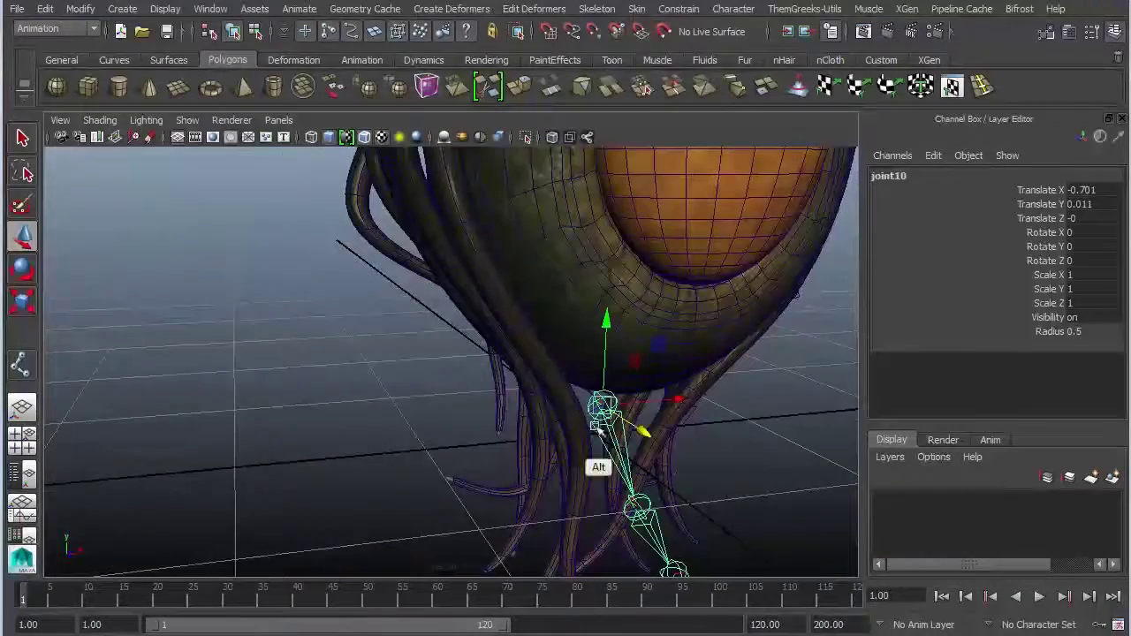
left_click_drag(598, 428, 477, 346, "alt")
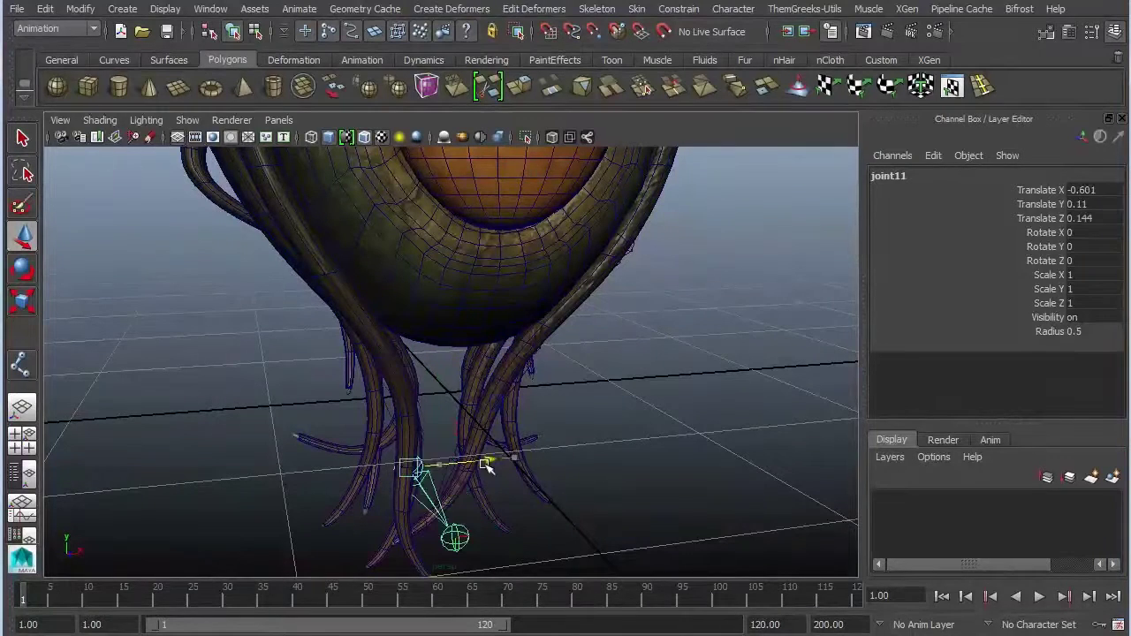
left_click_drag(444, 469, 500, 464, "alt")
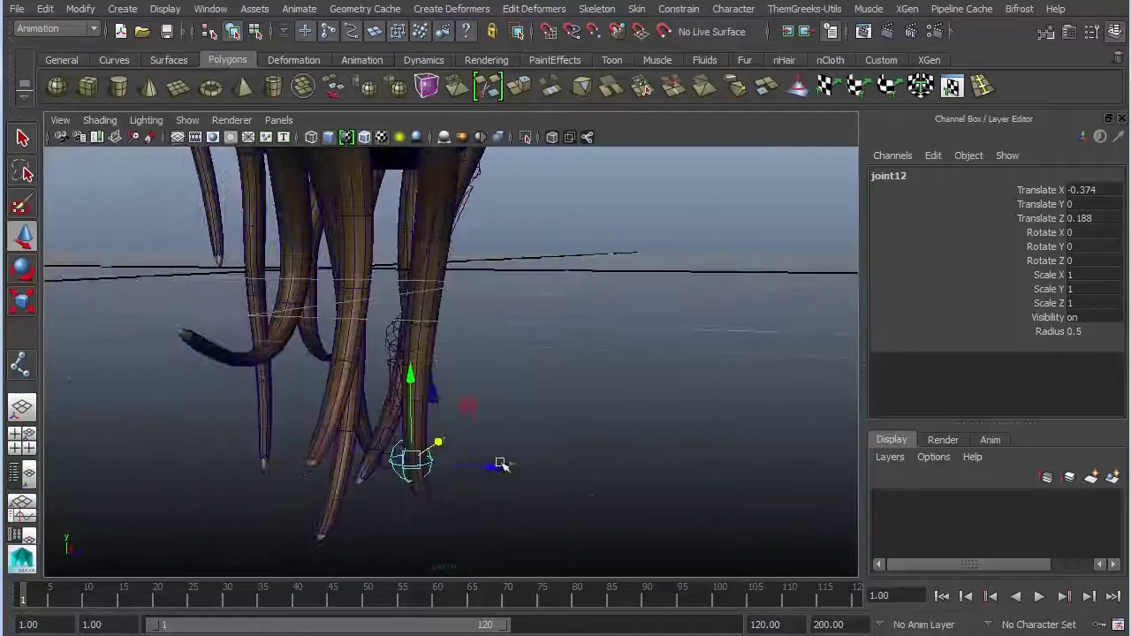
- Fit the mirrored chain's last two joints into the tentacle, setting Translate Y to about 0.069 and 0.03
left_click(394, 334)
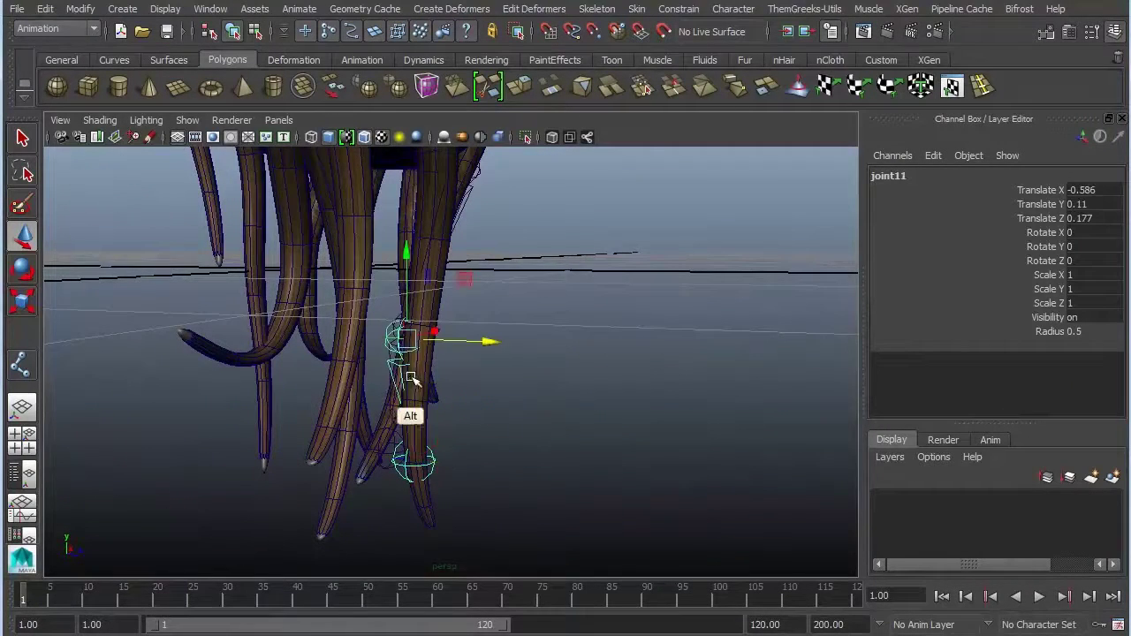
left_click_drag(406, 371, 457, 348, "alt")
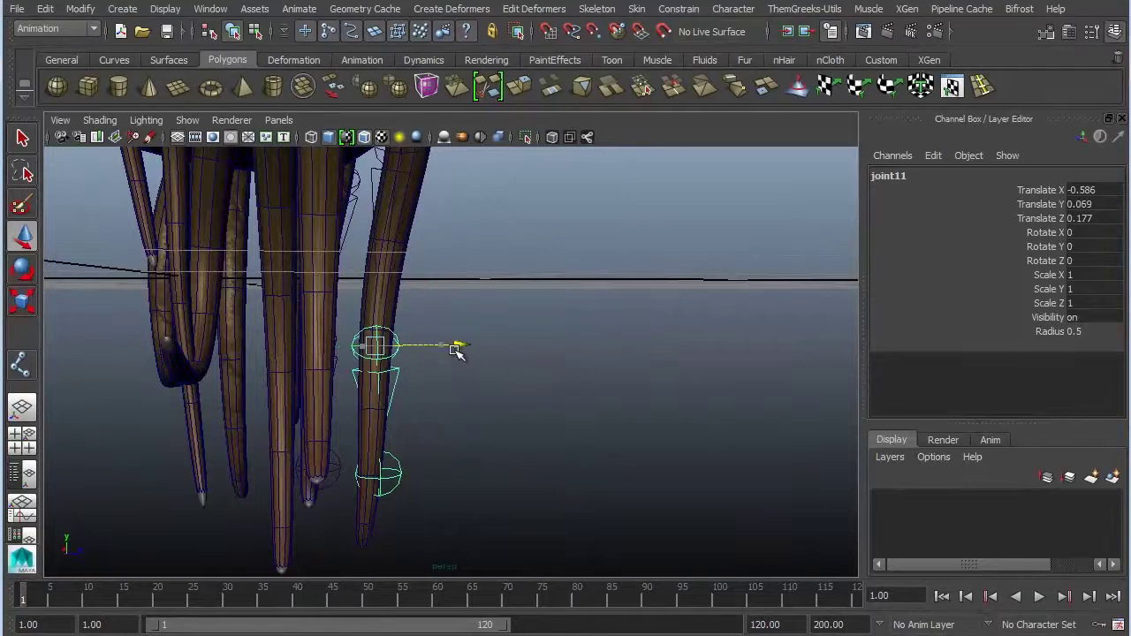
left_click(389, 477)
left_click_drag(466, 469, 607, 189)
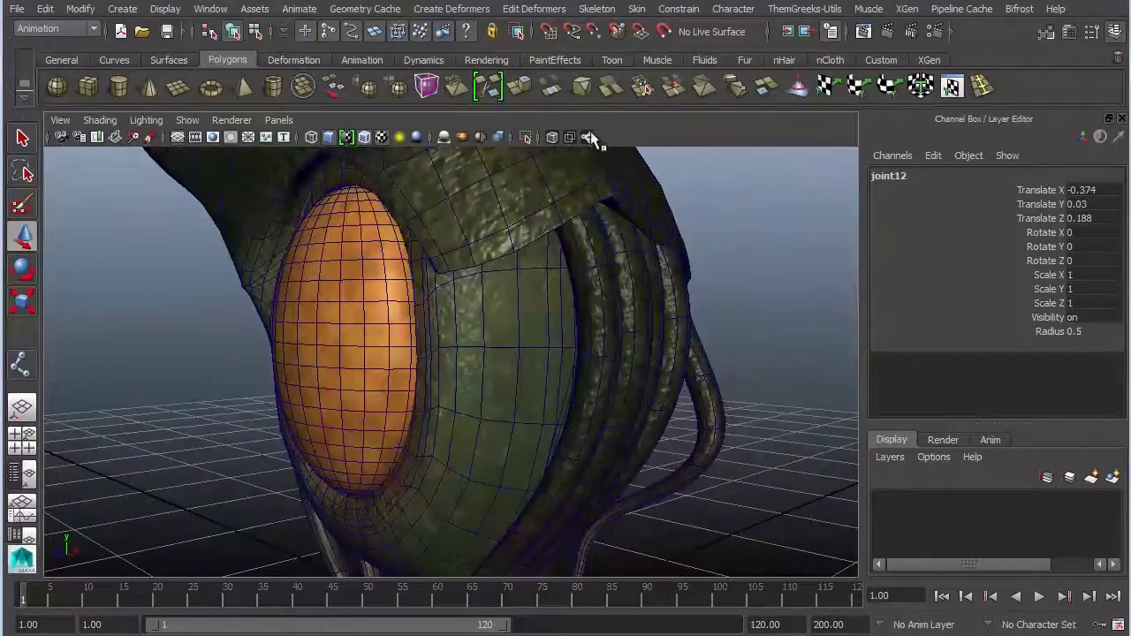
- Smooth bind the positive-X front tentacle mesh to the original joint chain, selected from its root
left_click_drag(579, 285, 575, 253, "alt")
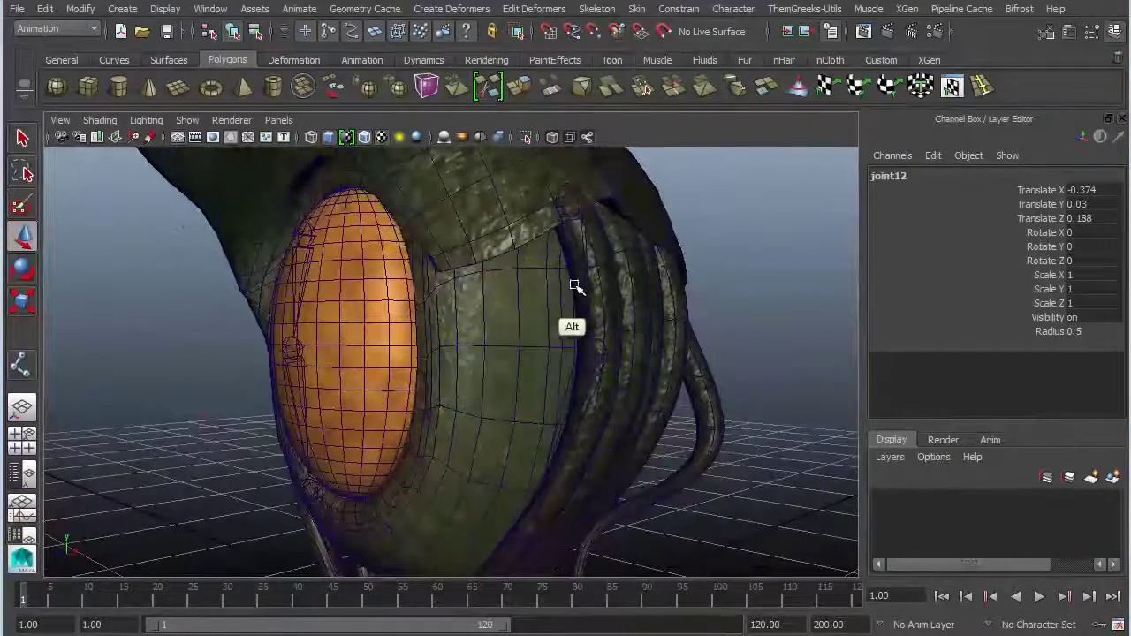
left_click(571, 201)
left_click(596, 303)
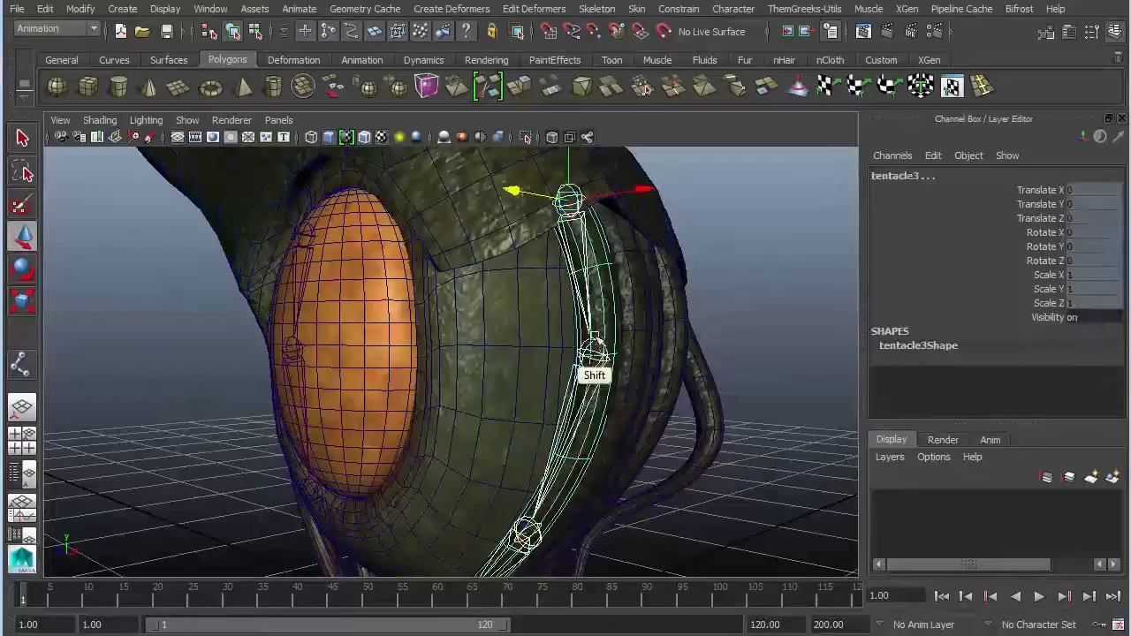
left_click(638, 10)
left_click(659, 43)
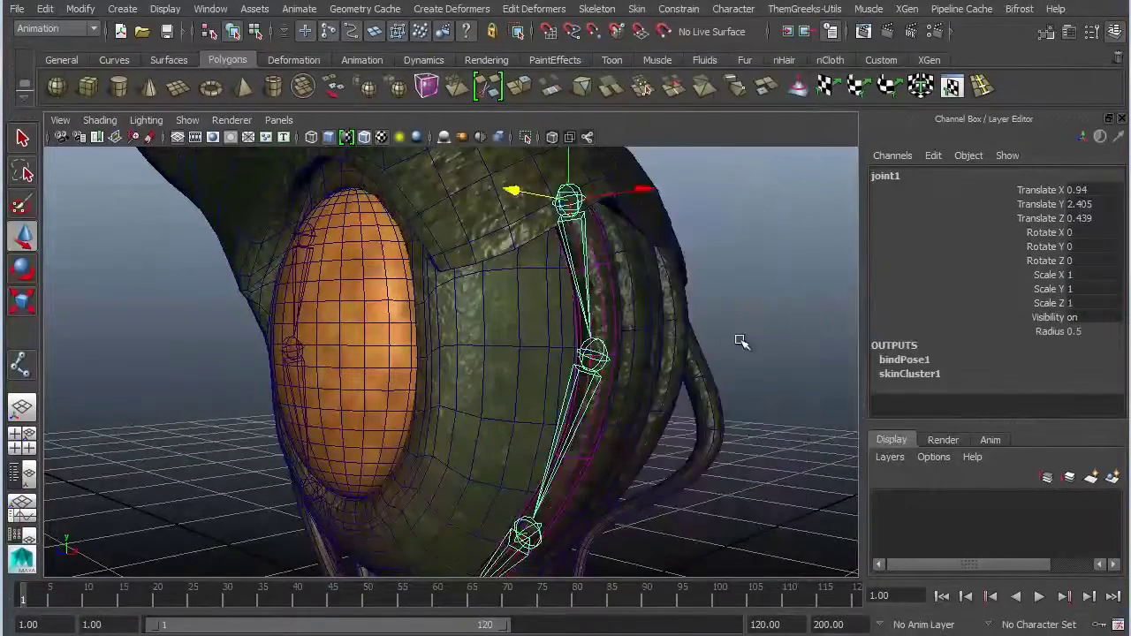
- Smooth bind the negative-X front tentacle mesh to the mirrored joint chain, selected from its root
left_click_drag(740, 341, 323, 295, "alt")
left_click(315, 390)
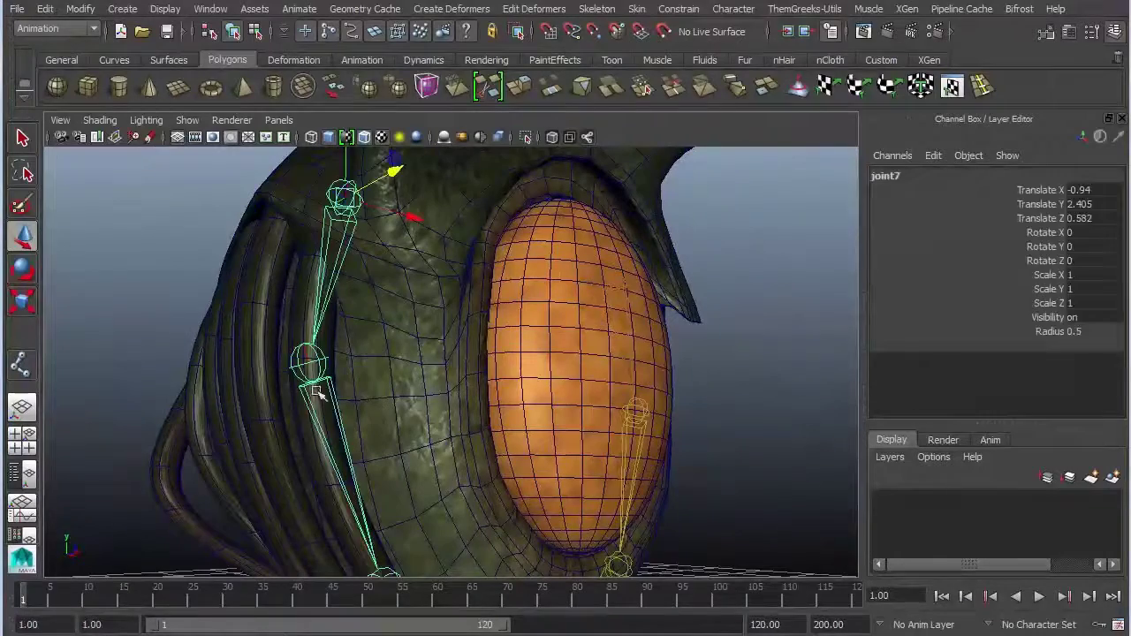
left_click(300, 346)
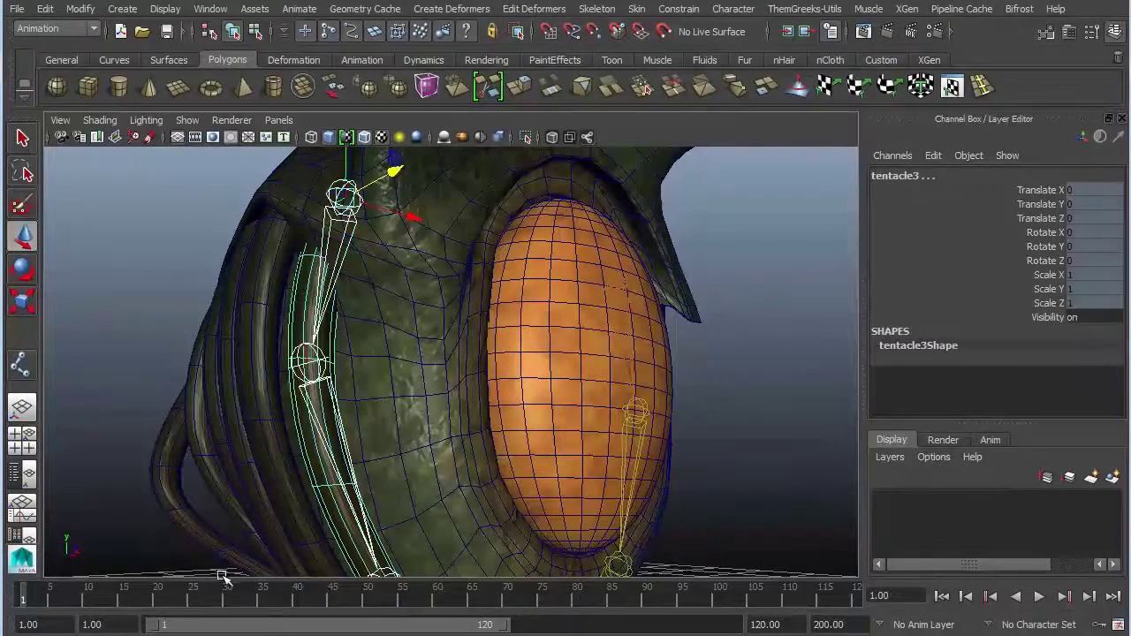
left_click(638, 11)
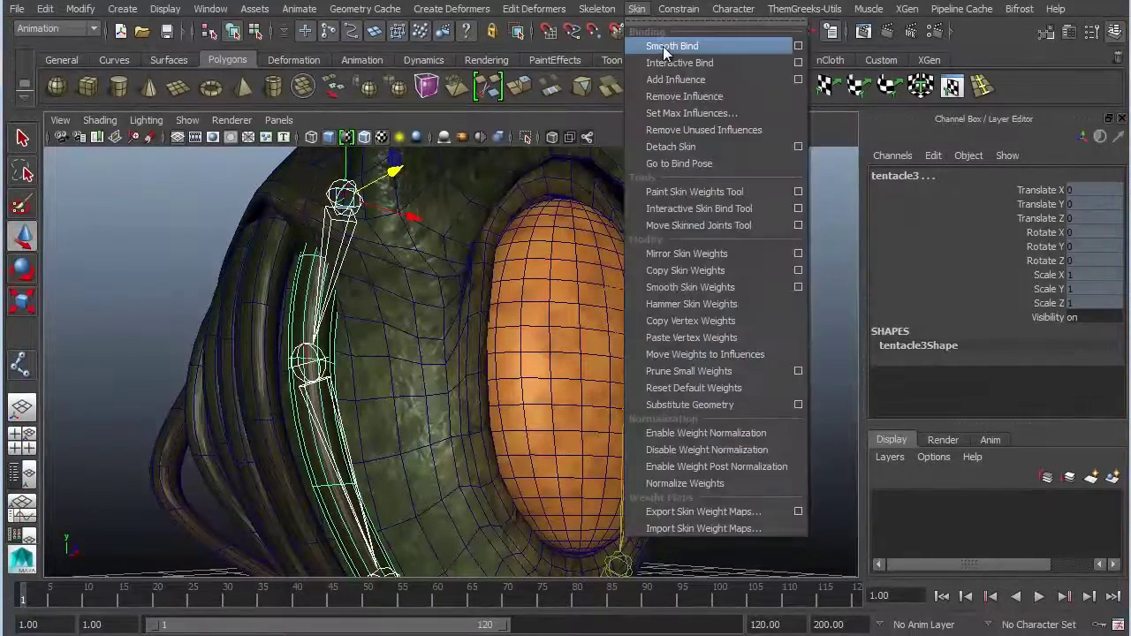
left_click(663, 46)
- Rotate a joint of the original chain to test the tentacle's binding, and undo the rotation
left_click_drag(662, 265, 644, 283, "alt")
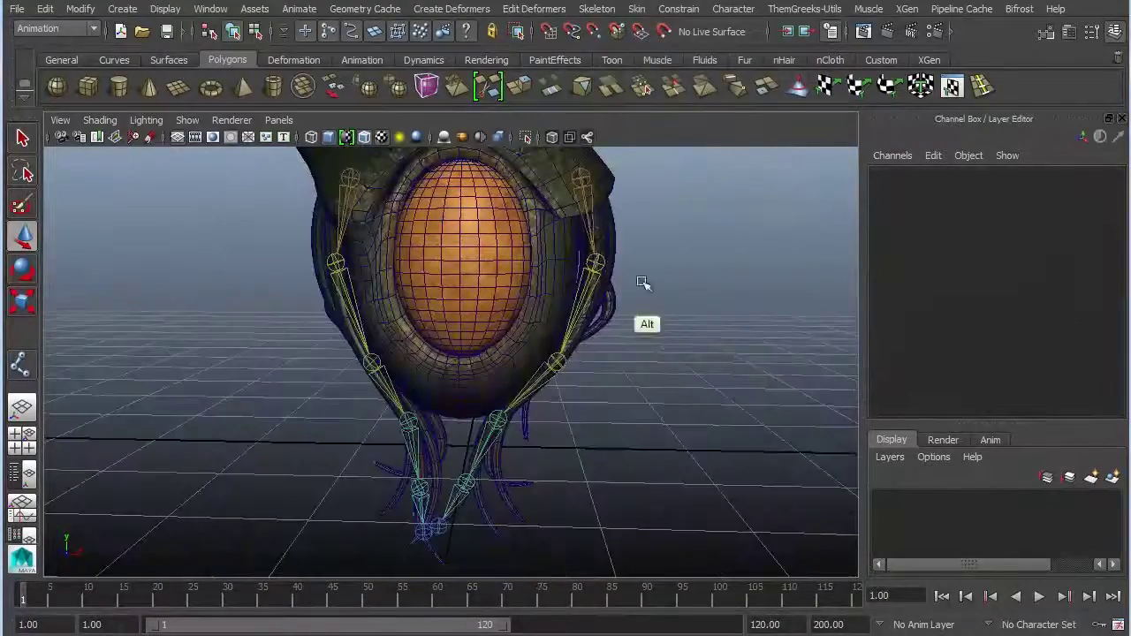
left_click(595, 281)
key("e")
left_click_drag(587, 186, 560, 206)
key("ctrl+z")
- Try a different preset panel layout and return to the full-size perspective view
left_click_drag(686, 318, 677, 397, "alt")
key("Up")
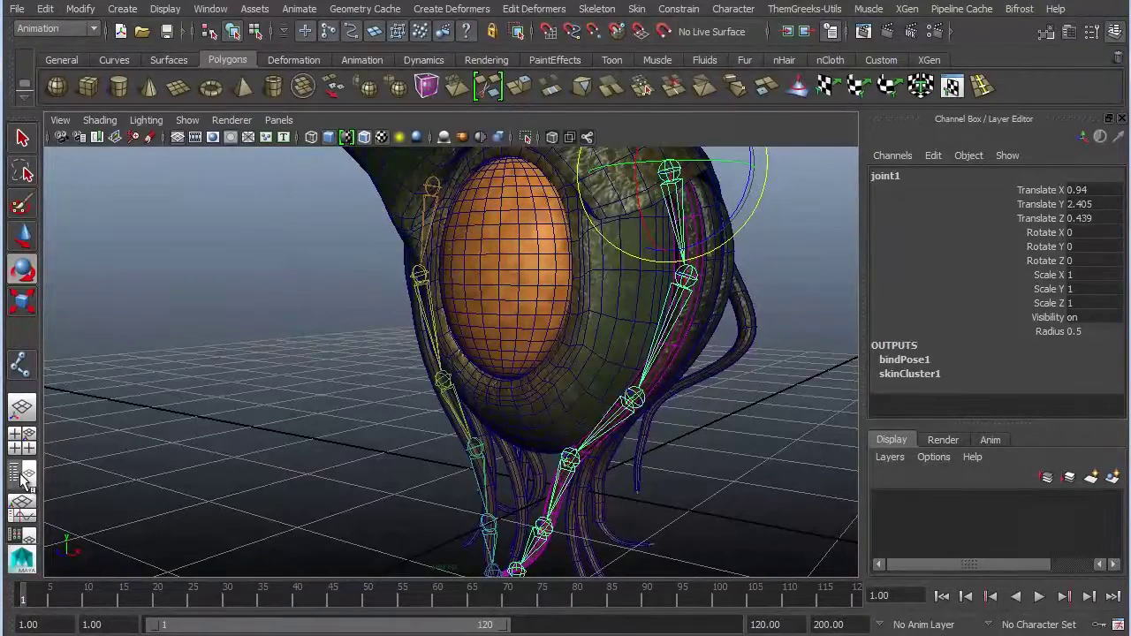
right_click(21, 477)
left_click(144, 460)
key("space")
- Select the original chain's whole joint hierarchy from joint1 by running the MEL command "select -hi"
middle_click_drag(714, 299, 715, 304, "alt")
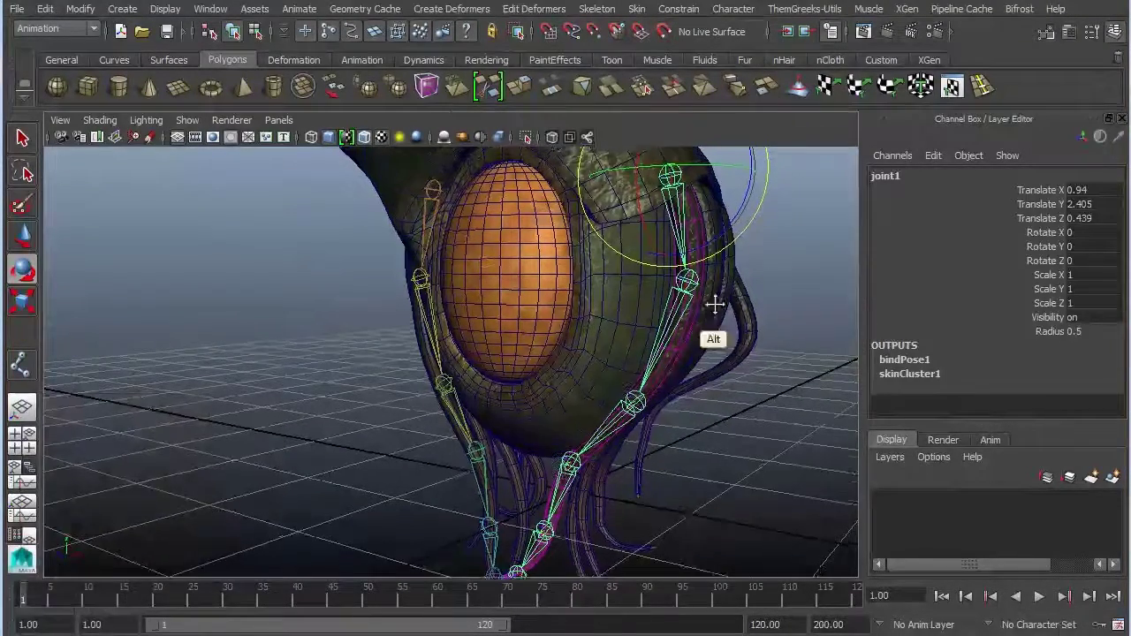
left_click_drag(714, 304, 596, 373, "alt")
key("q")
key("w")
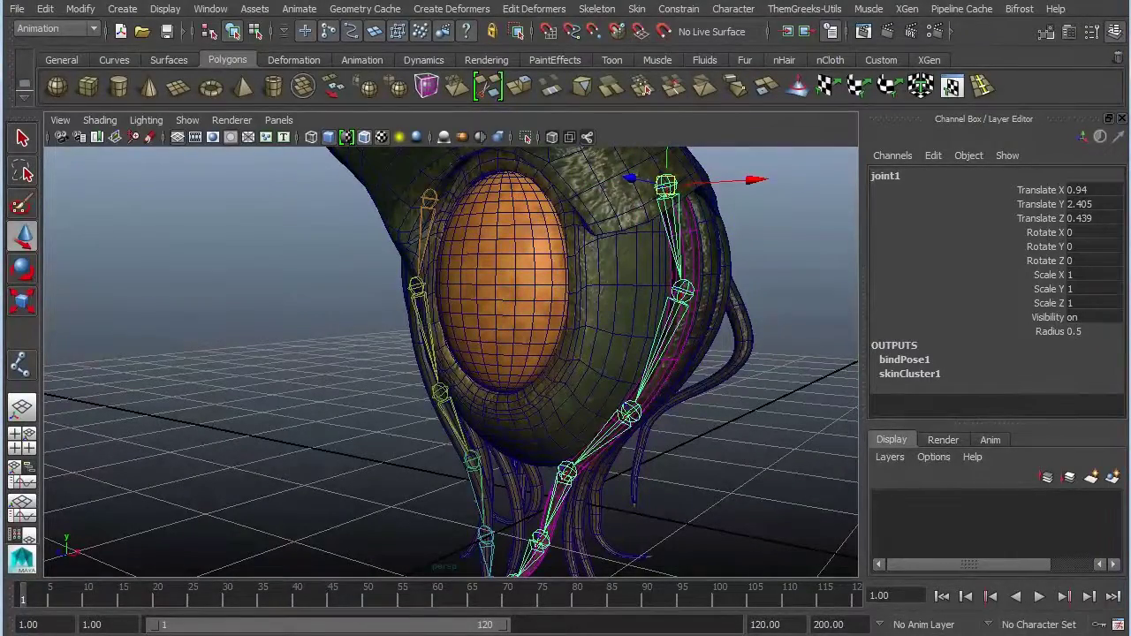
left_click_drag(160, 635, 159, 632)
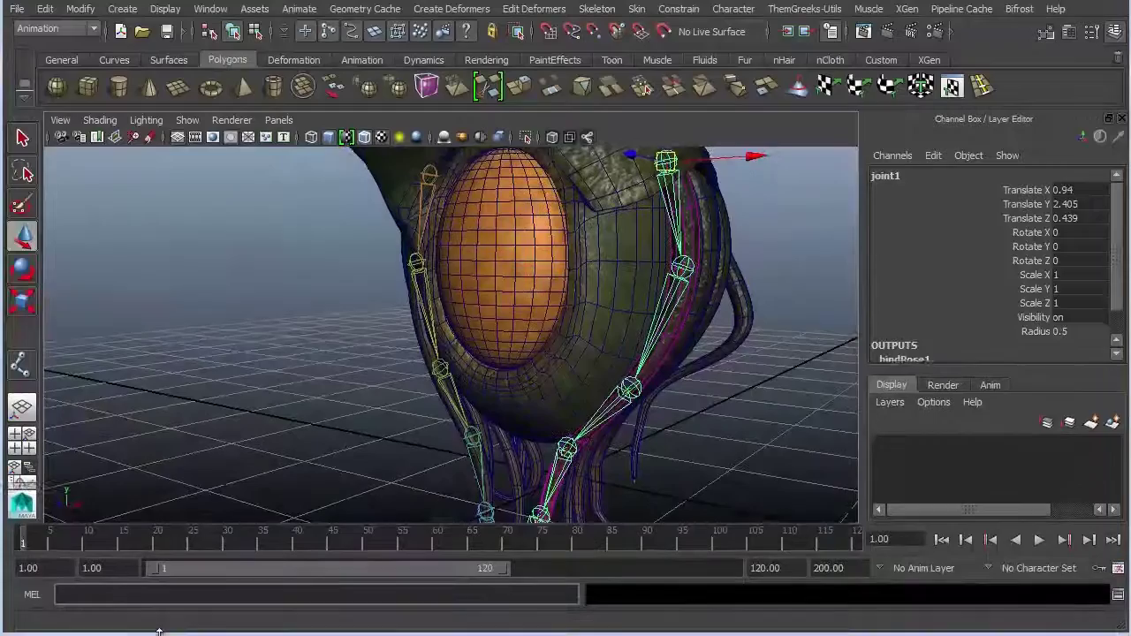
left_click(115, 598)
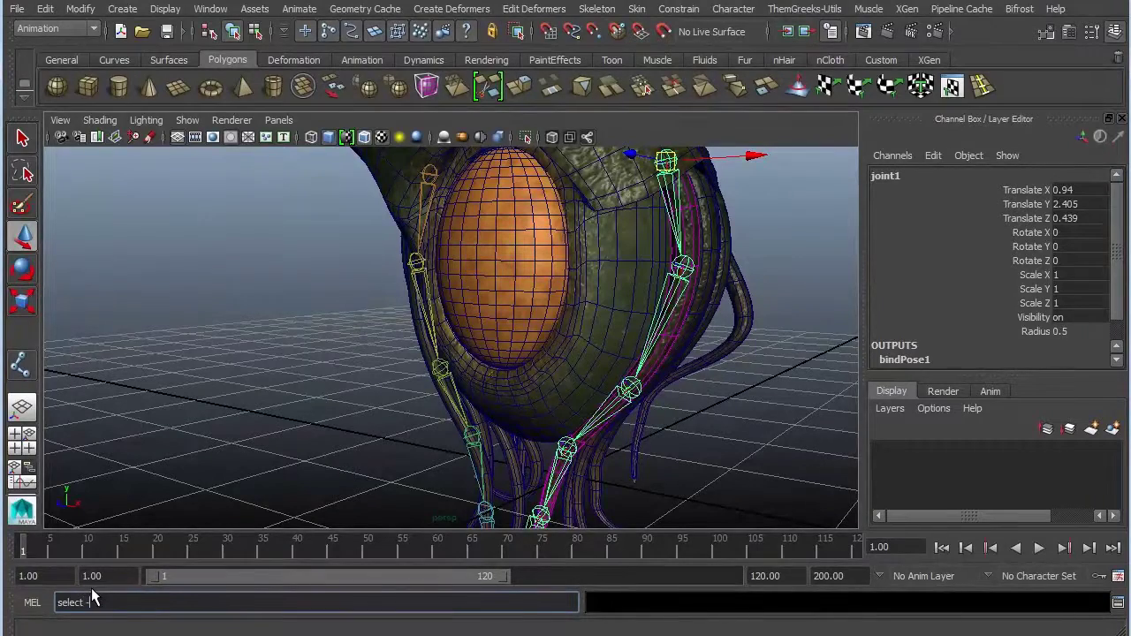
type("select -hi")
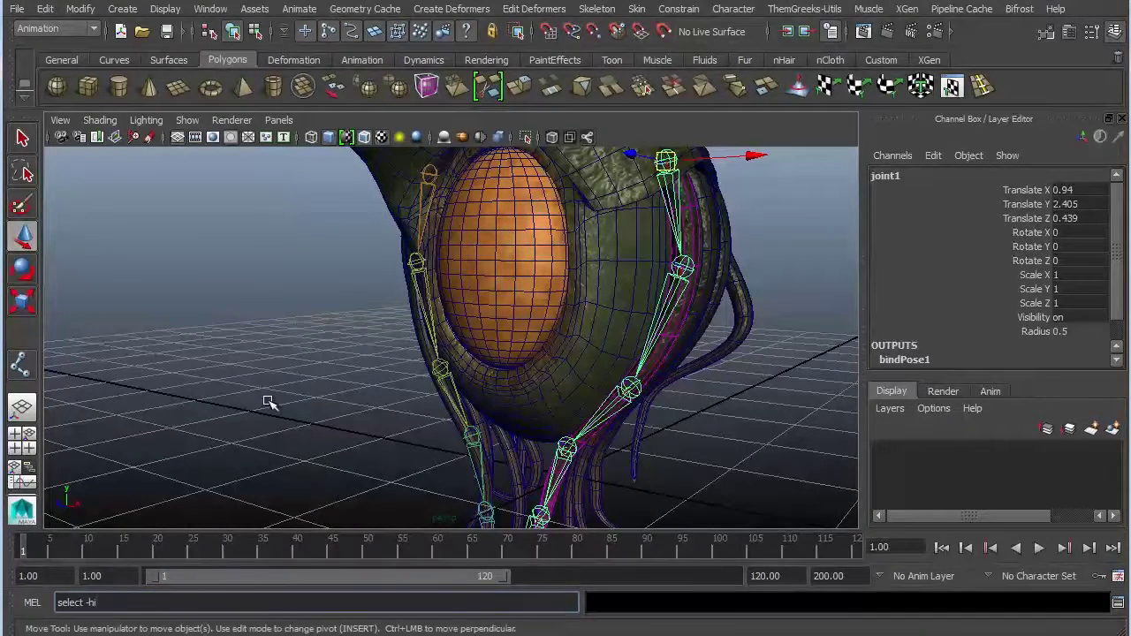
key("Return")
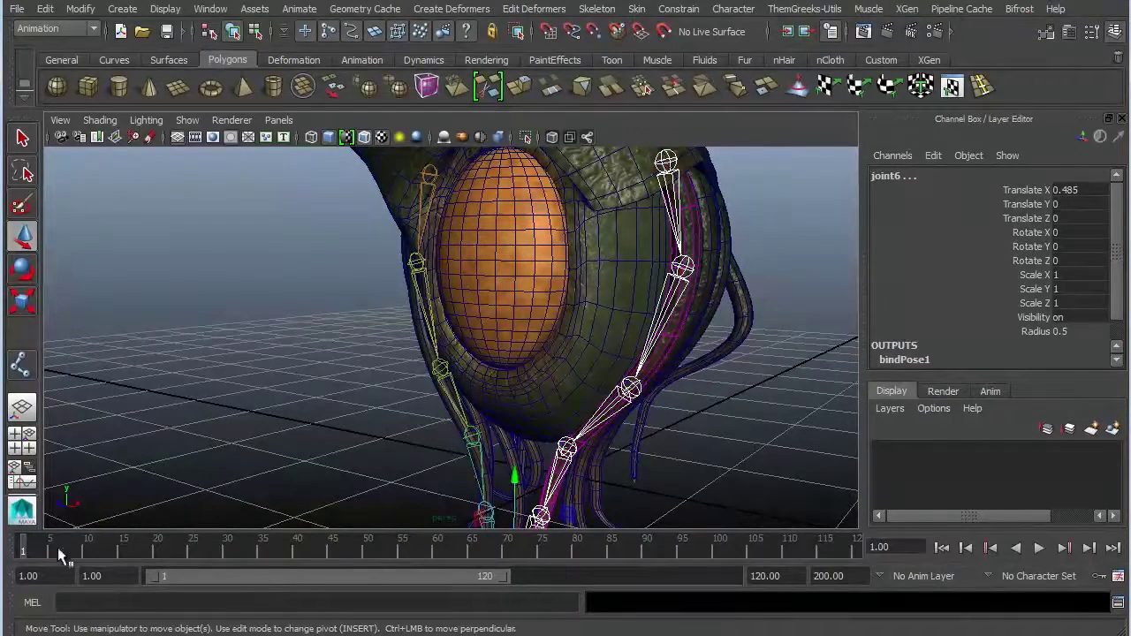
- Set a keyframe on all selected tentacle joints at frame 1
right_click_drag(753, 376, 600, 338, "alt")
right_click_drag(589, 289, 489, 278, "alt")
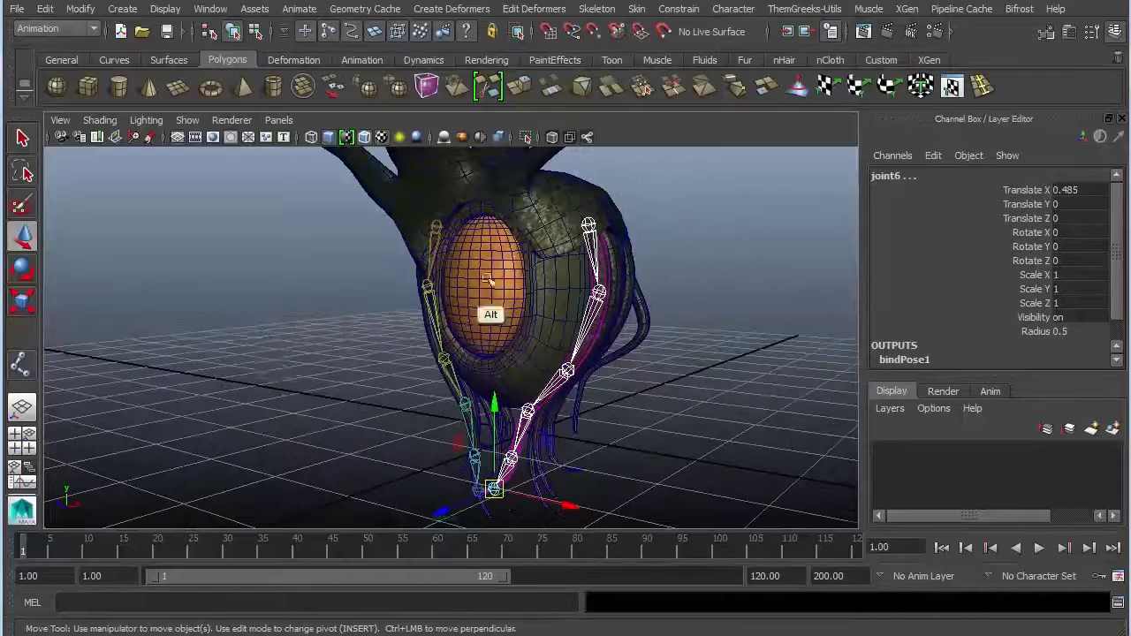
key("s")
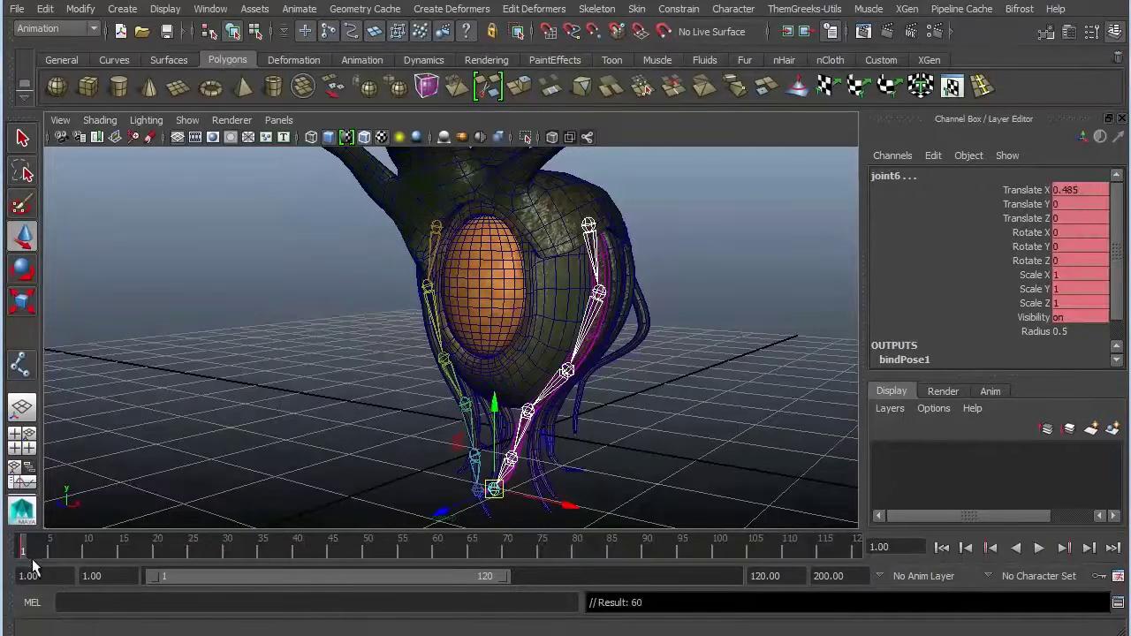
- At frame 15, rotate all selected joints outward from the body by about 7.17 degrees and key them
key("alt+v")
left_click_drag(88, 553, 123, 553)
key("w")
left_click_drag(578, 472, 636, 445, "alt")
key("e")
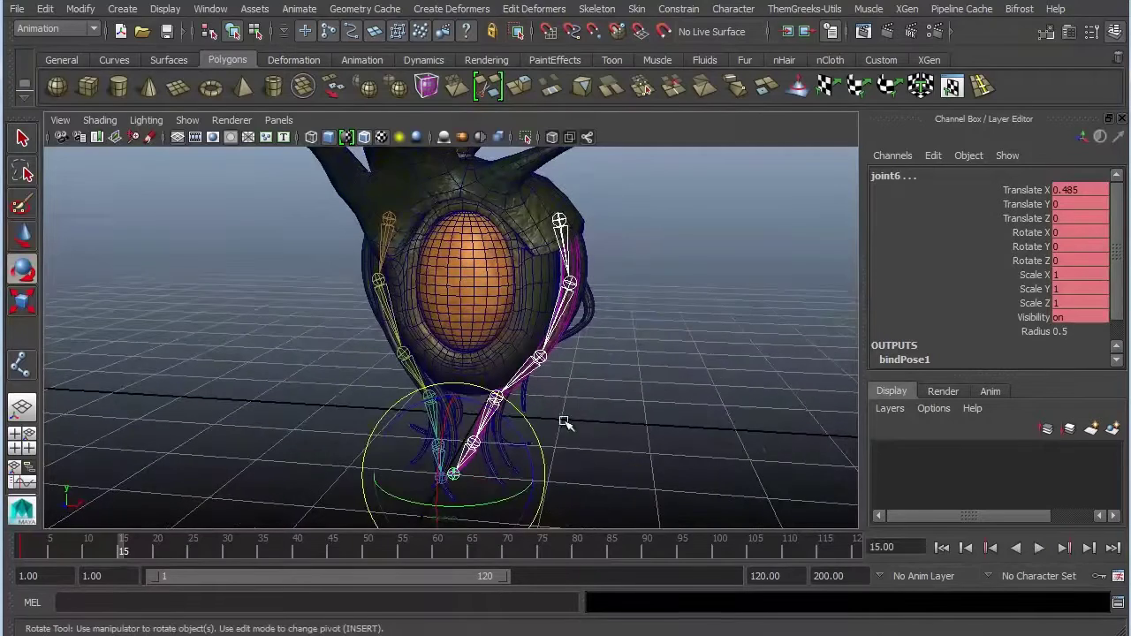
mouse_move(500, 412)
left_mouse_down()
mouse_move(472, 406)
mouse_move(490, 409)
left_mouse_up()
key("s")
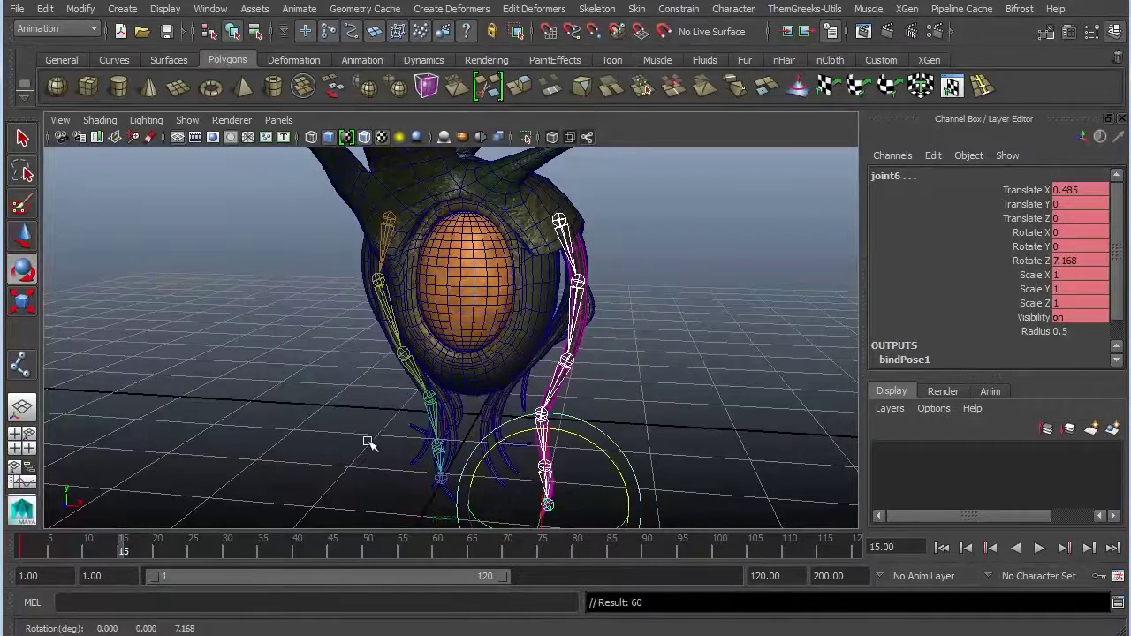
- Copy the joints' rest pose from frame 1 to frame 30 and key it there
key("alt+v")
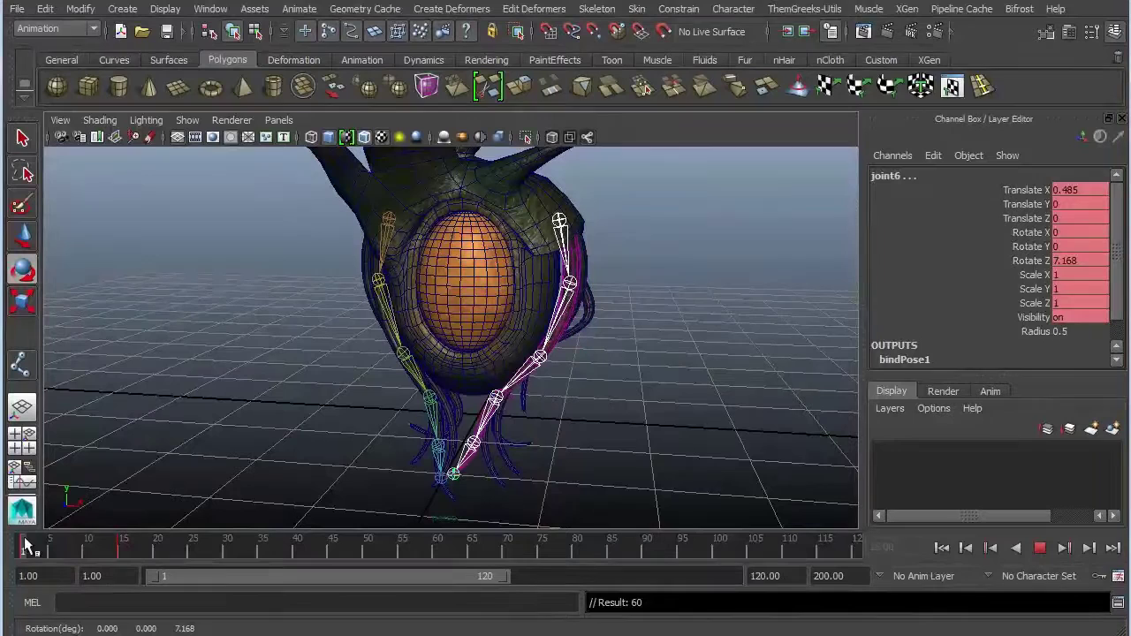
left_click(35, 553)
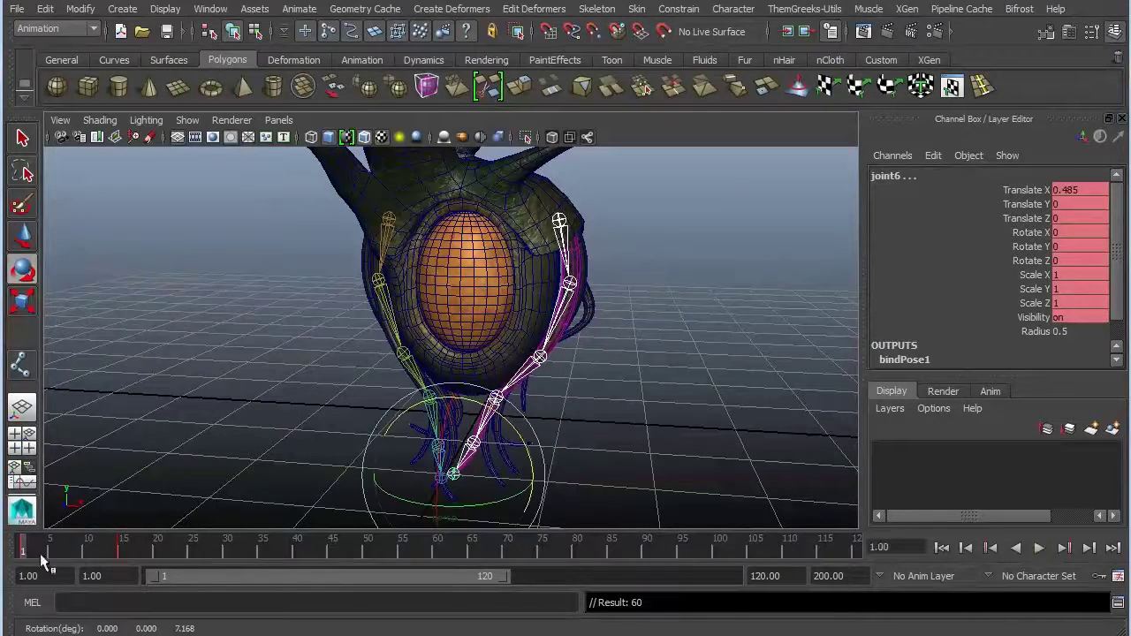
key("alt+v")
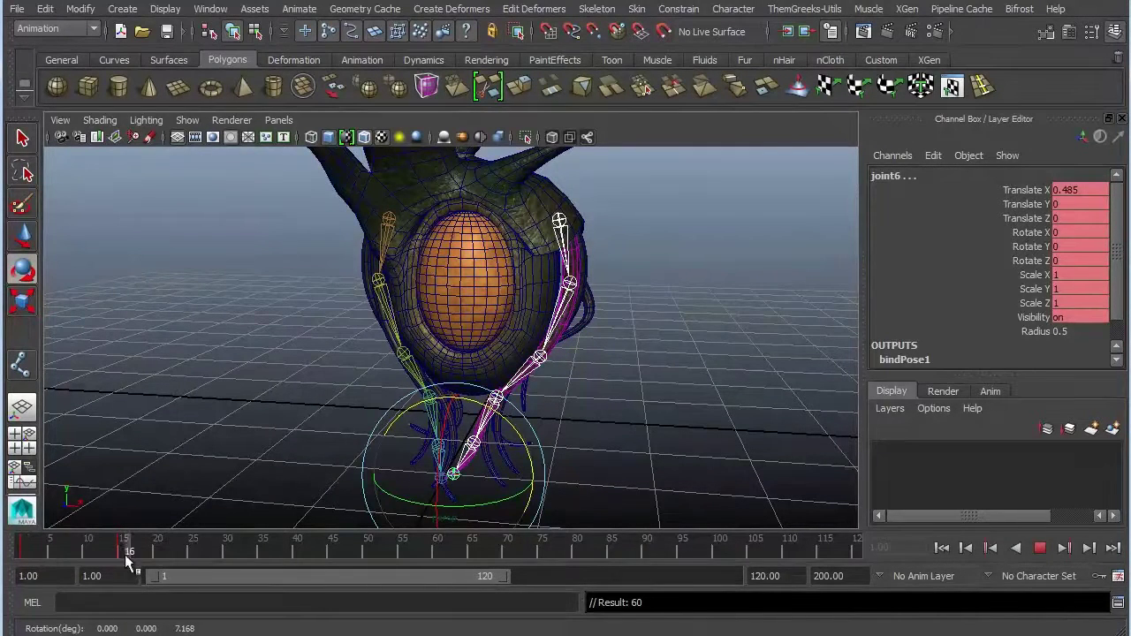
key("alt+v")
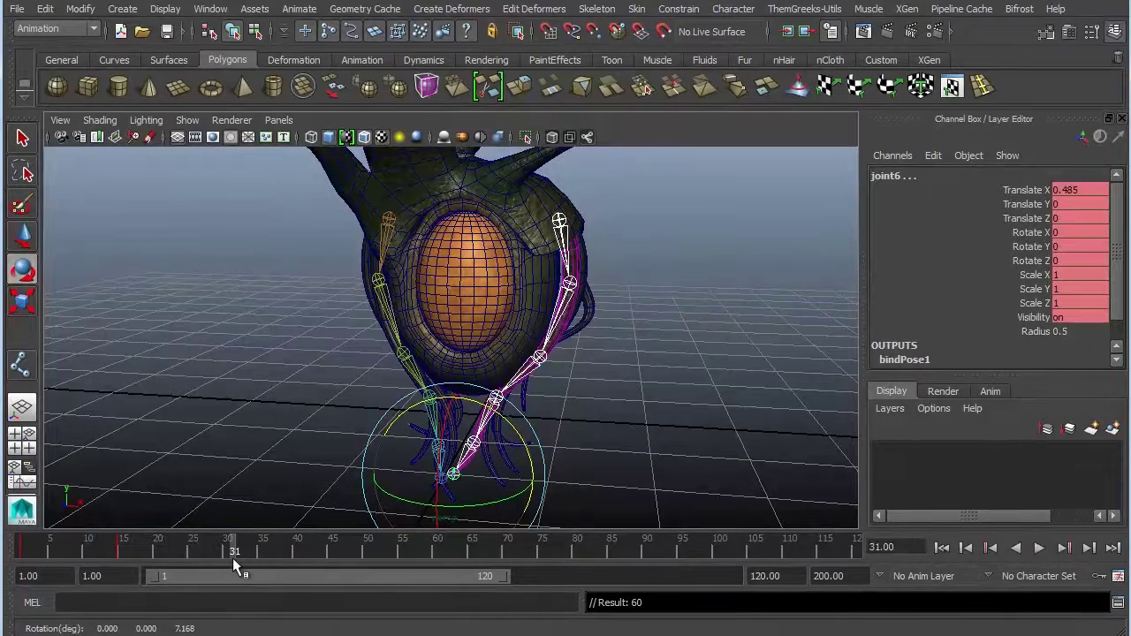
key("alt+v")
left_click(228, 556)
key("alt+v")
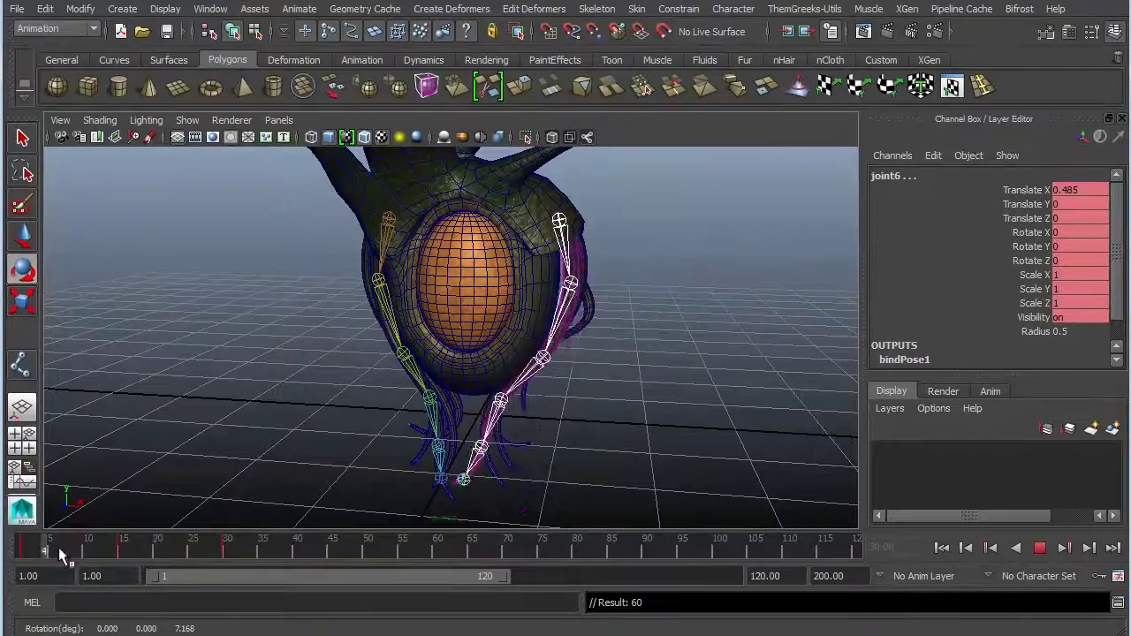
- Play the tentacle animation from frame 1, stop playback and return to frame 1
left_click(25, 551)
left_click(1038, 550)
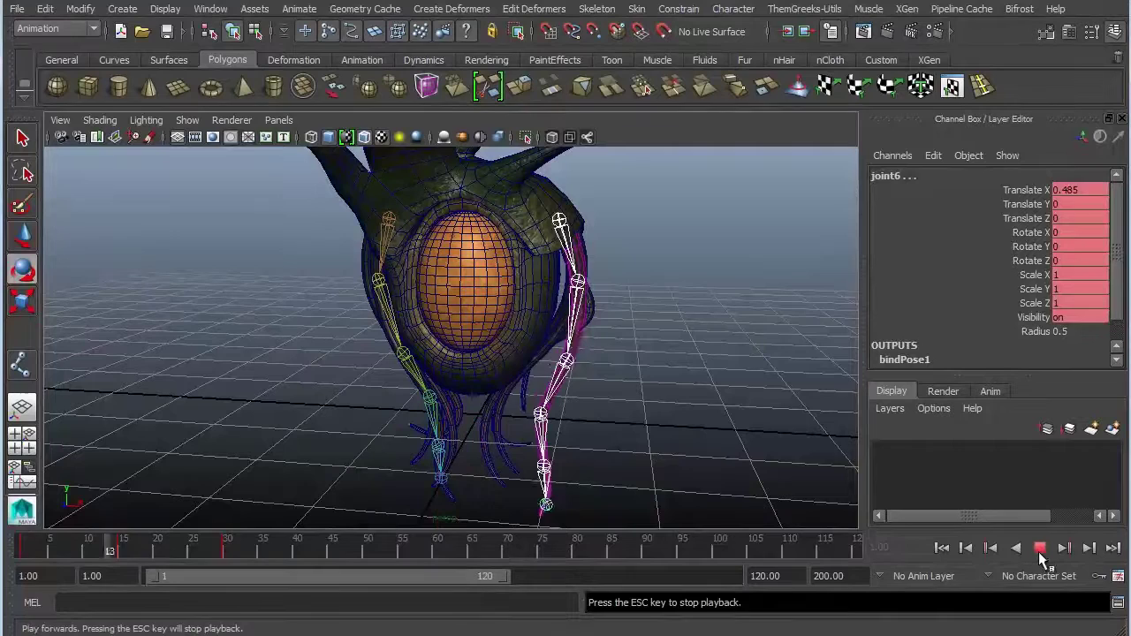
left_click(1040, 550)
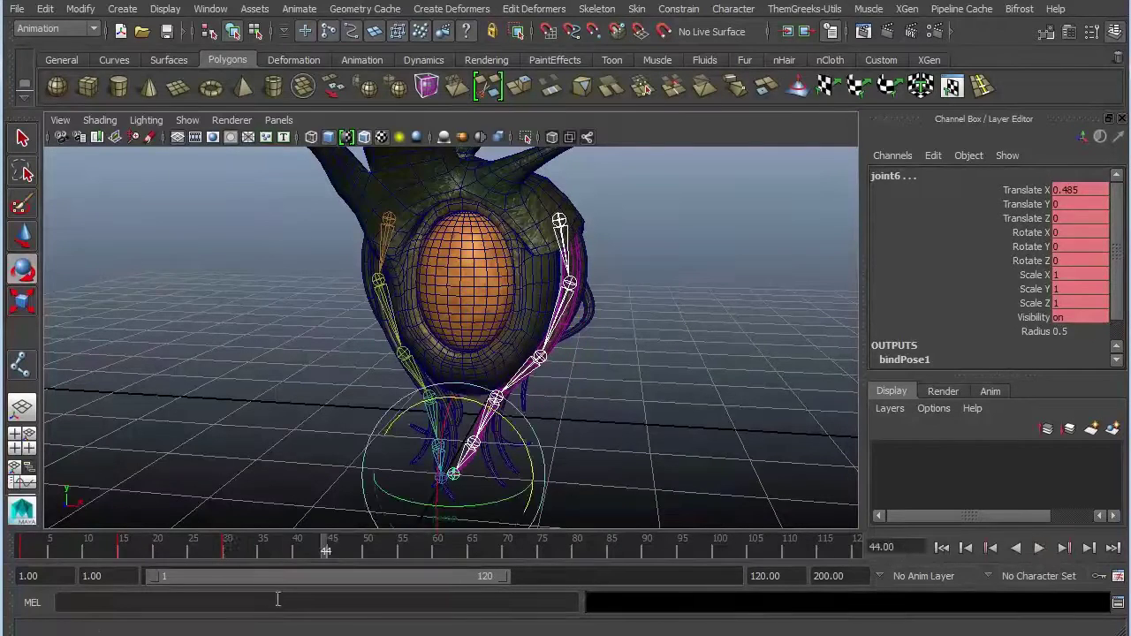
left_click_drag(116, 547, 7, 561)
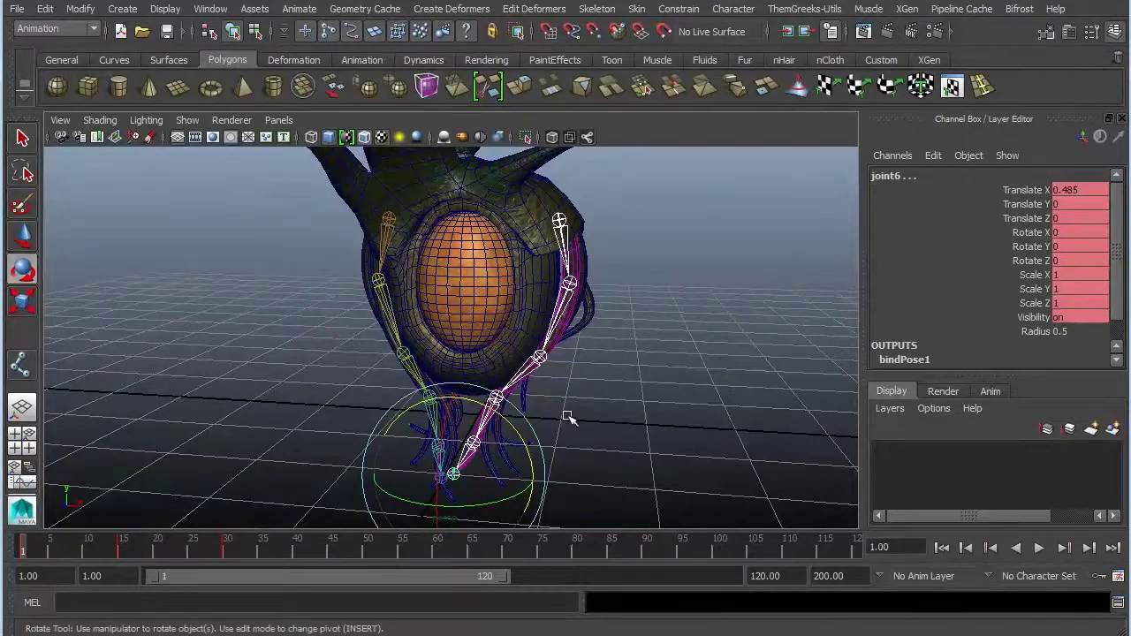
- Select joint2, below the chain's root, and shift all its keys one frame later to start at frame 2
left_click(622, 277)
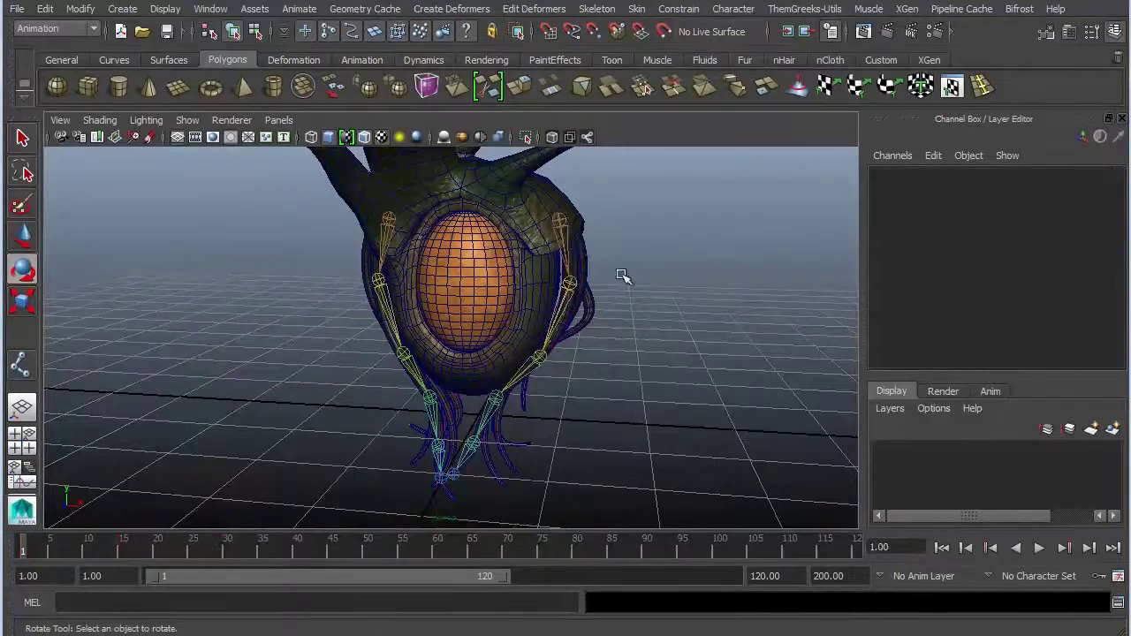
left_click(560, 220)
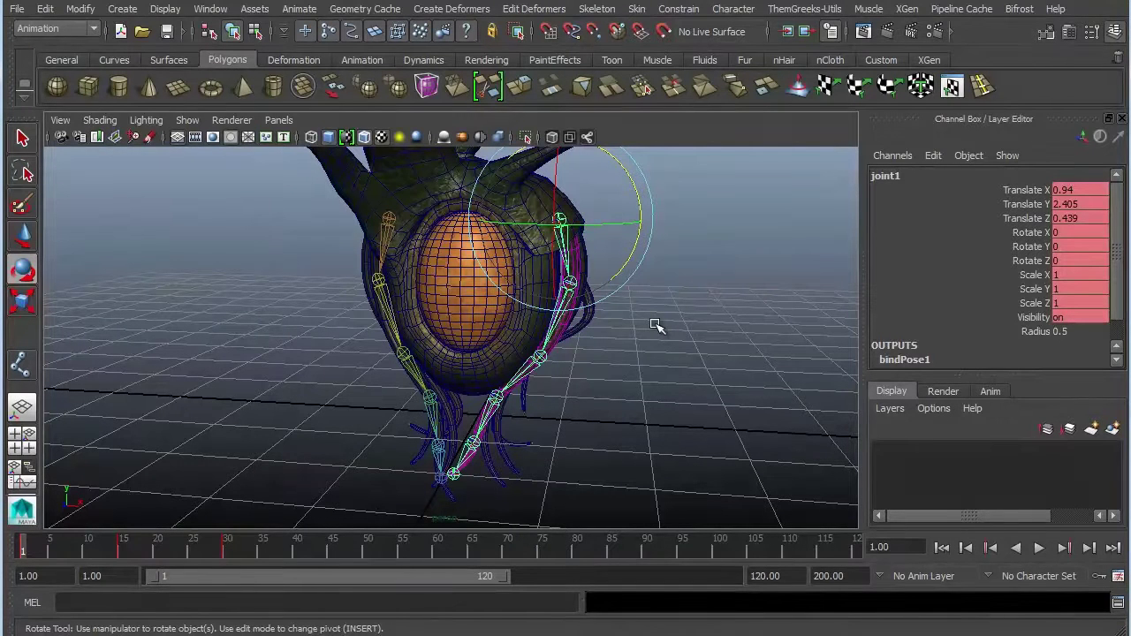
key("Down")
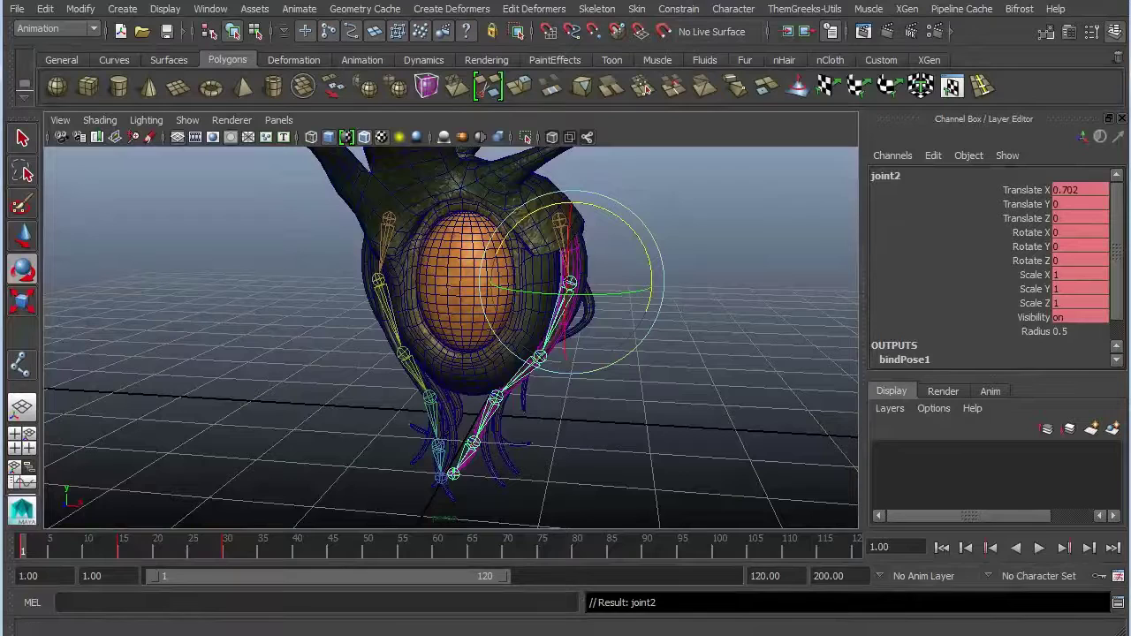
left_click(92, 550)
double_click(91, 550)
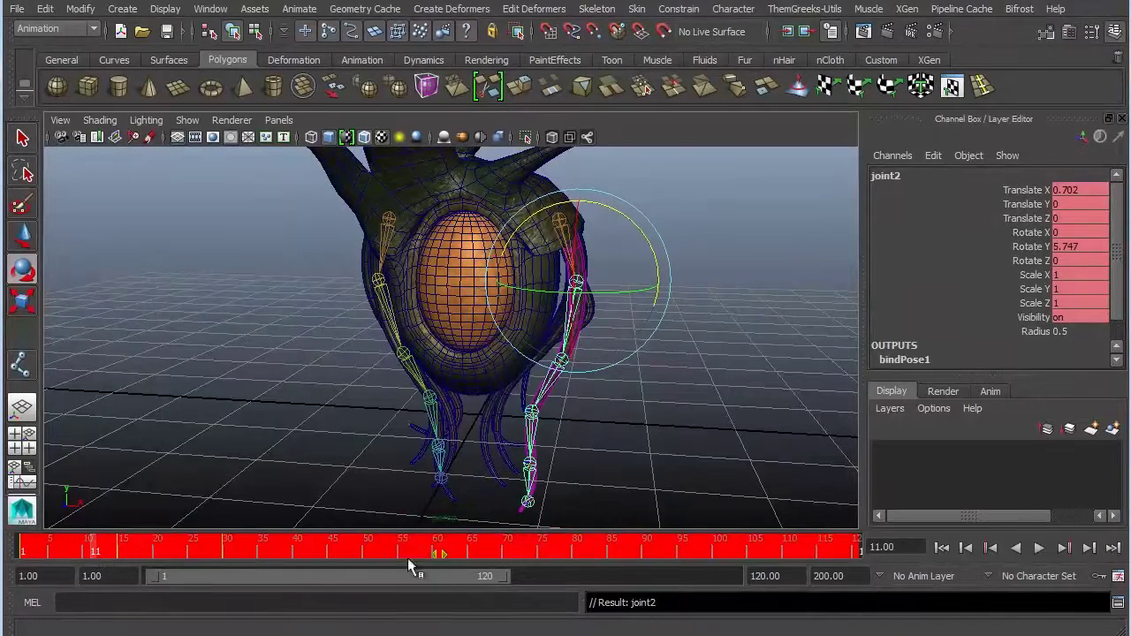
key("alt+v")
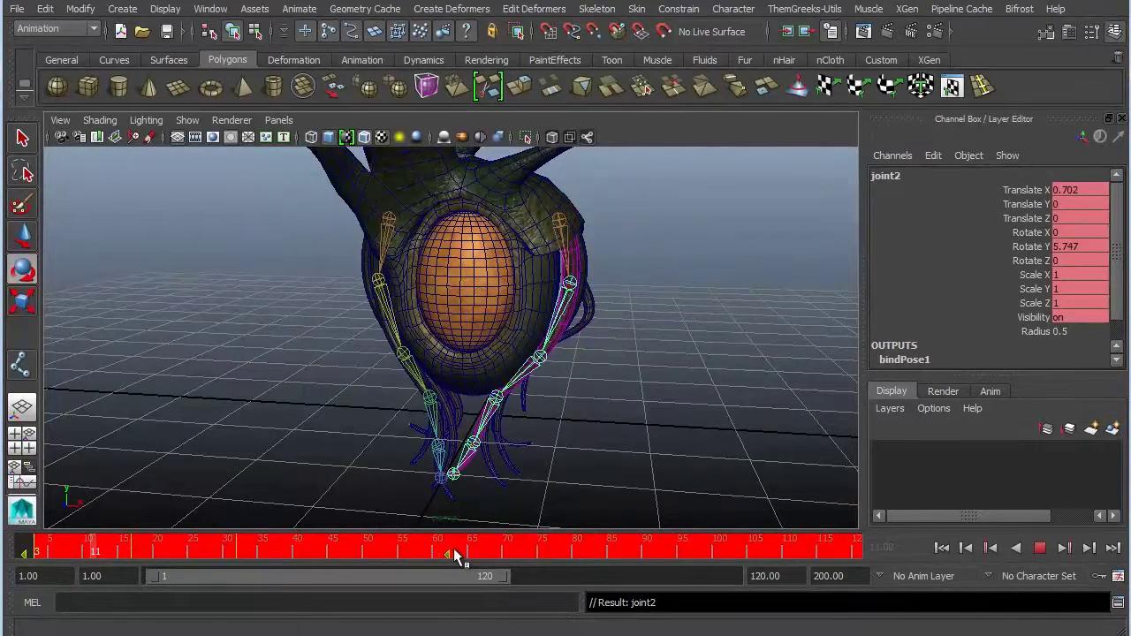
left_click(453, 553)
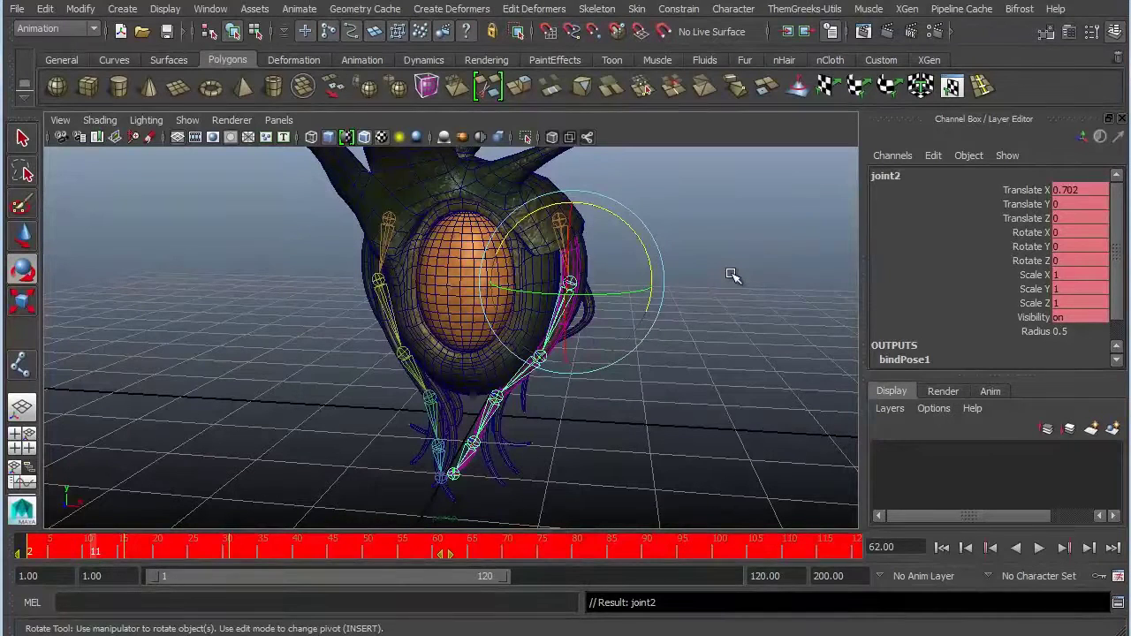
- Select joint3 and shift all its keys four frames later to start at frame 5
key("Down")
left_click(156, 548)
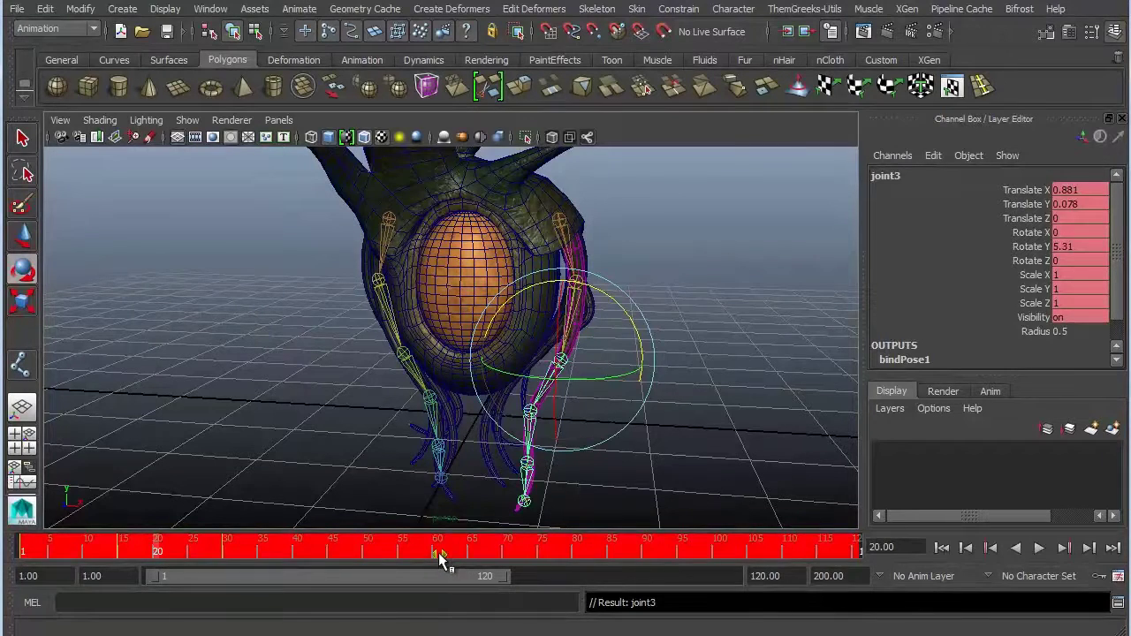
key("alt+shift+v")
key("alt+v")
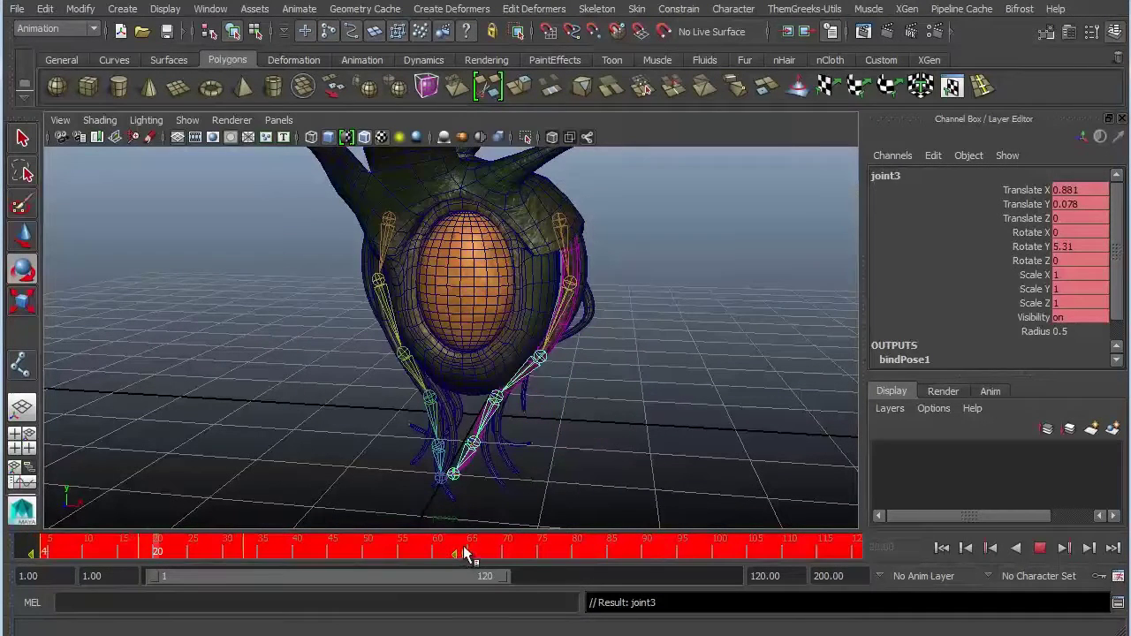
left_click(471, 553)
key("e")
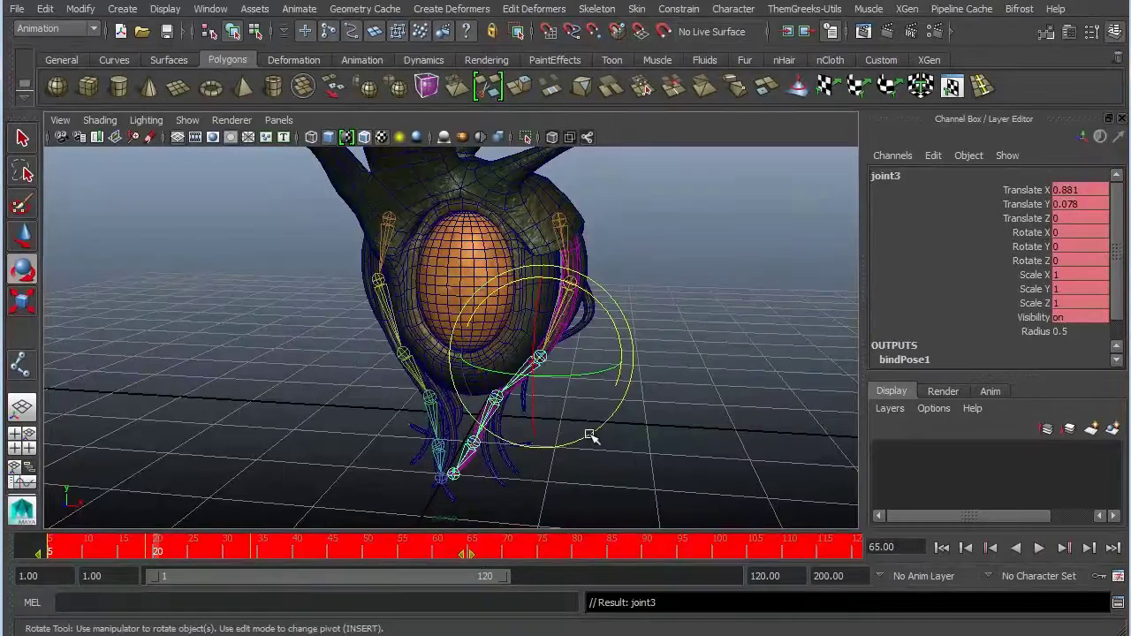
- Select joint4 and shift all its keys six frames later to start at frame 7
key("Down")
double_click(362, 548)
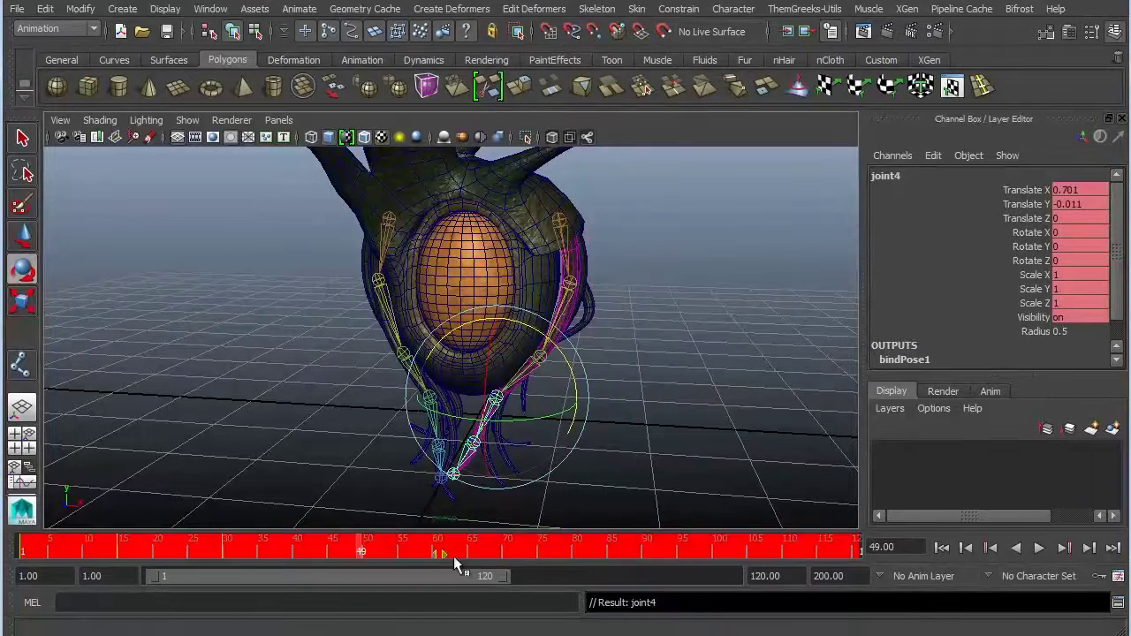
left_click_drag(442, 561, 483, 576)
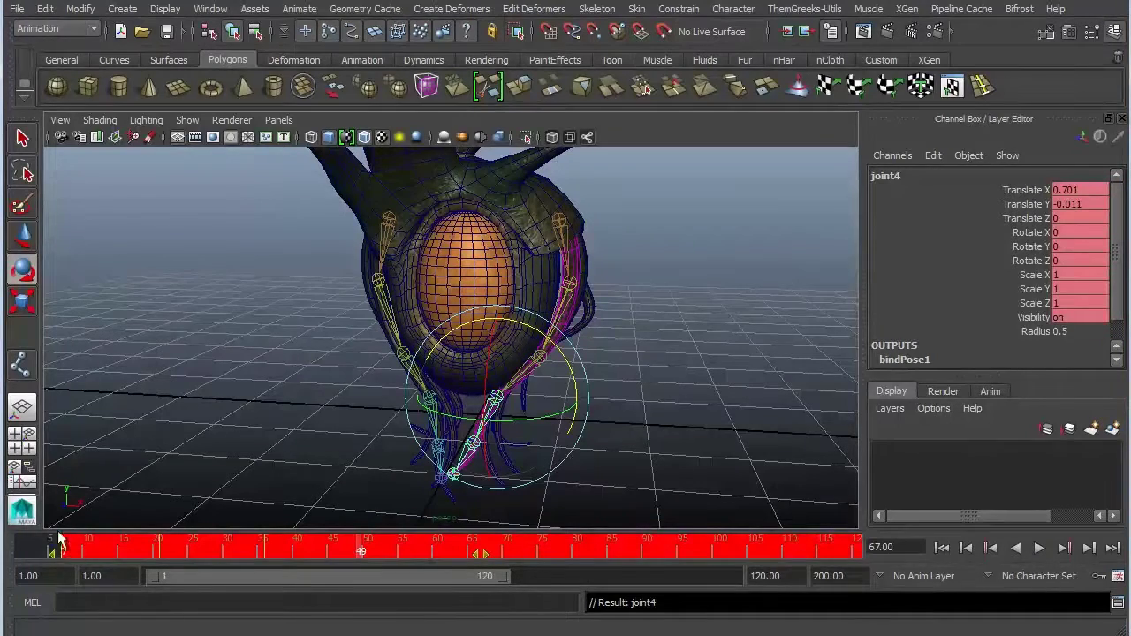
left_click(89, 549)
- Select joint5 and shift all its keys seven frames later to start at frame 8, then deselect it
key("Down")
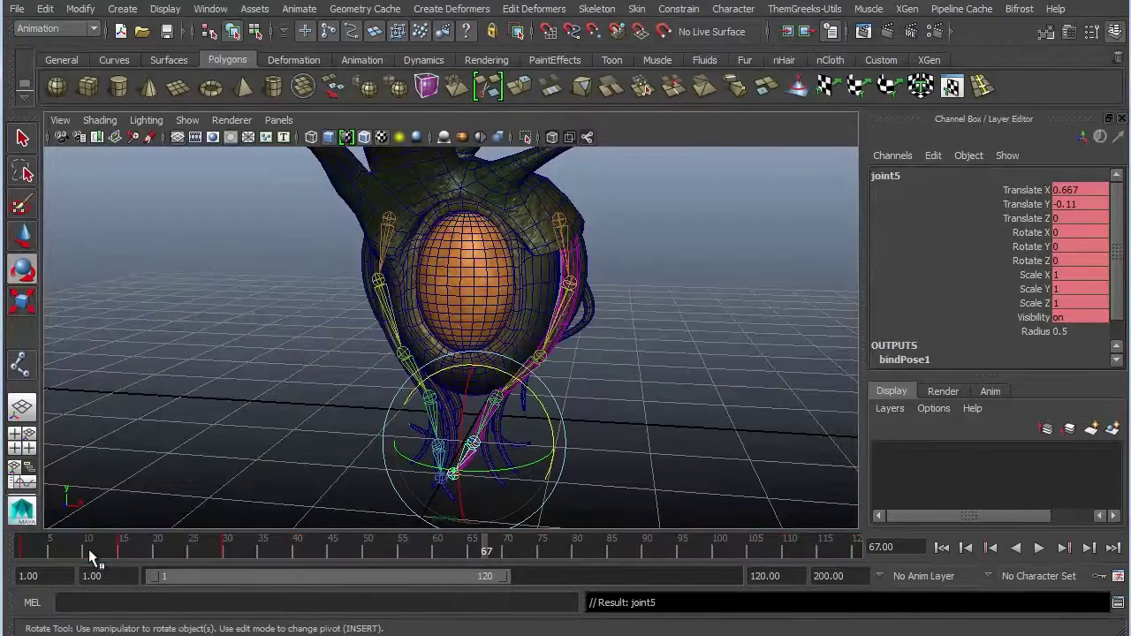
double_click(176, 547)
key("alt+v")
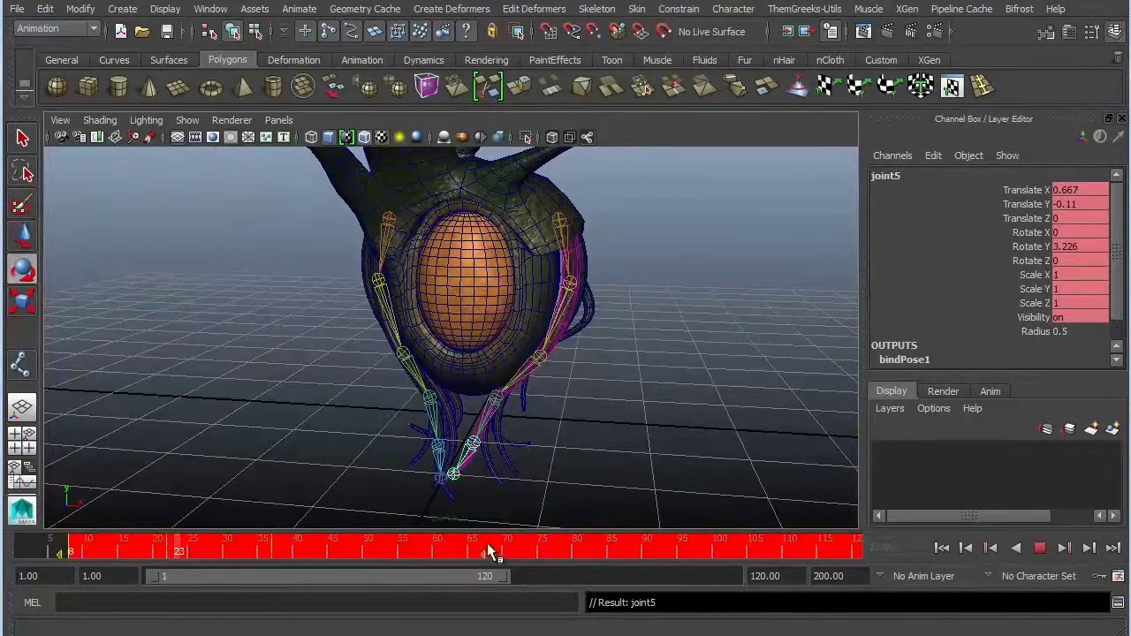
left_click(495, 547)
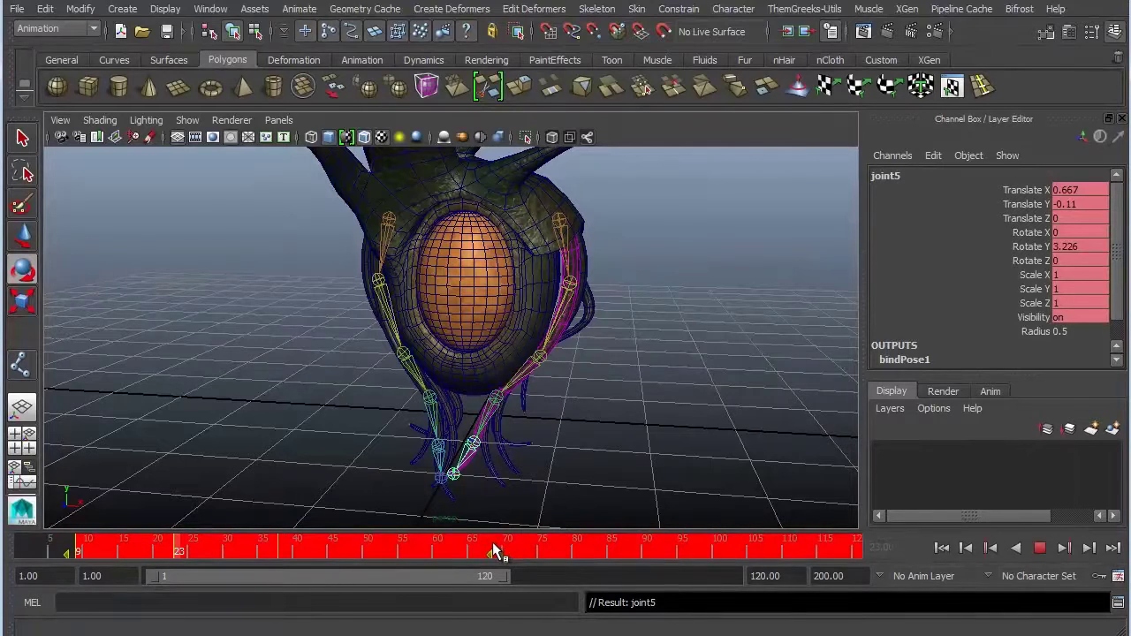
key("e")
left_click(573, 396)
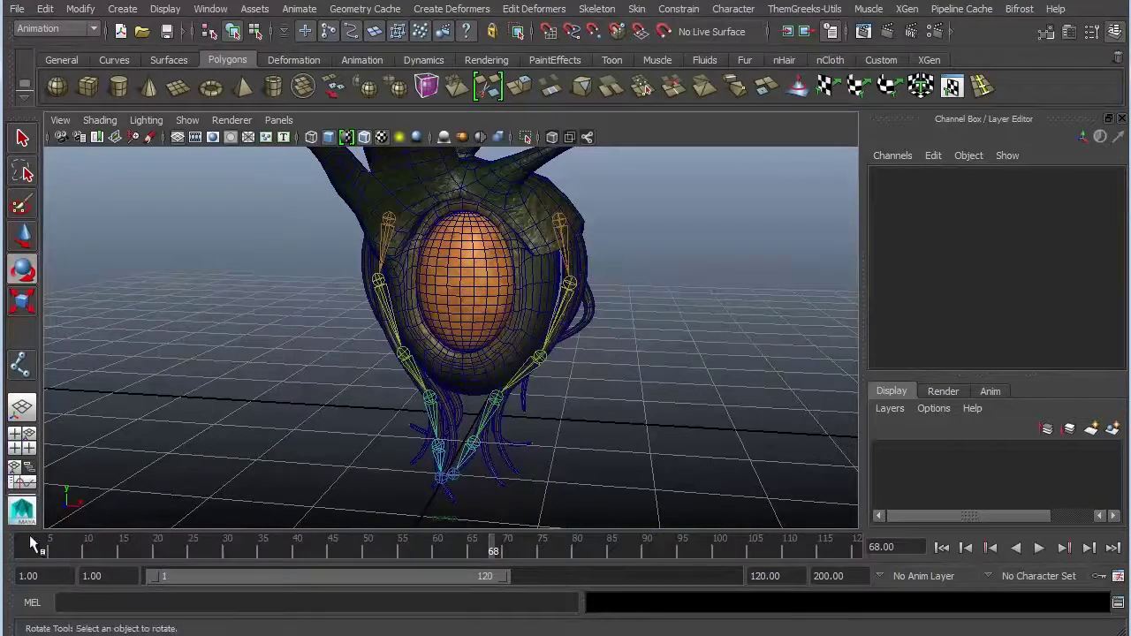
- Select joint4, go to its frame 21 key, increase its Y rotation to about 23 degrees and set a key
key("alt+v")
left_click_drag(140, 552, 23, 553)
left_click(487, 399)
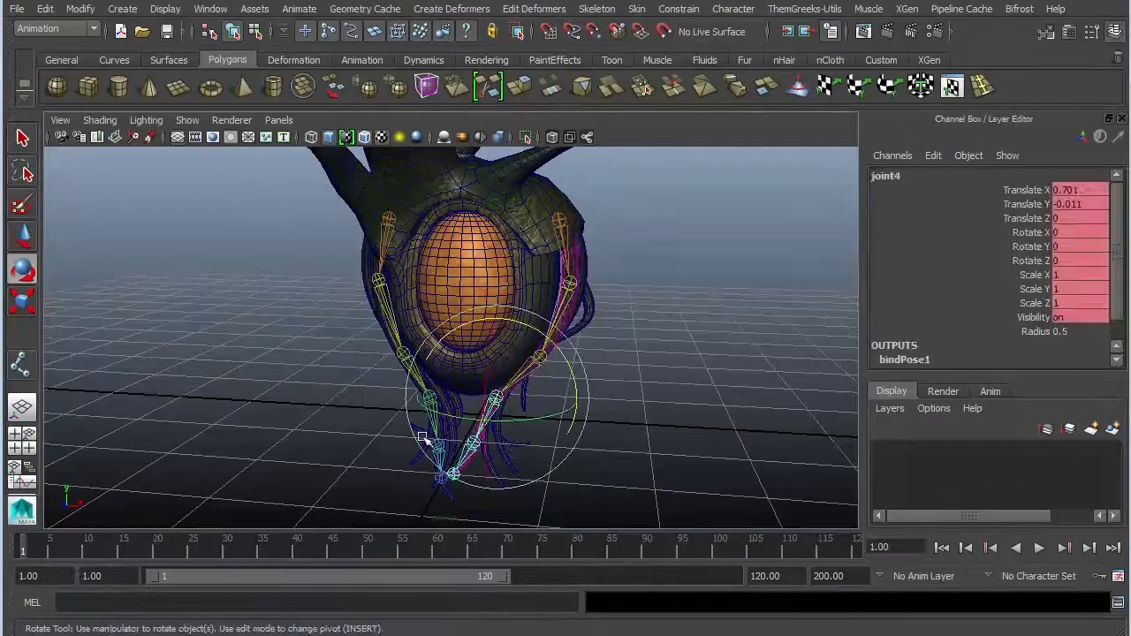
key("alt+v")
left_click_drag(152, 546, 152, 547)
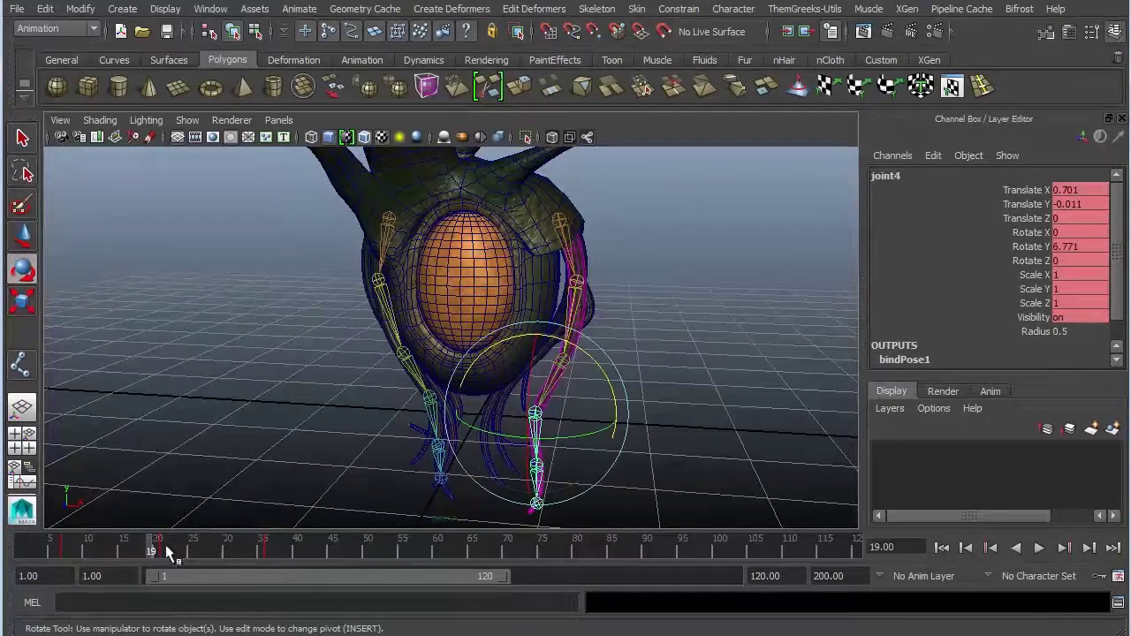
left_click(165, 549)
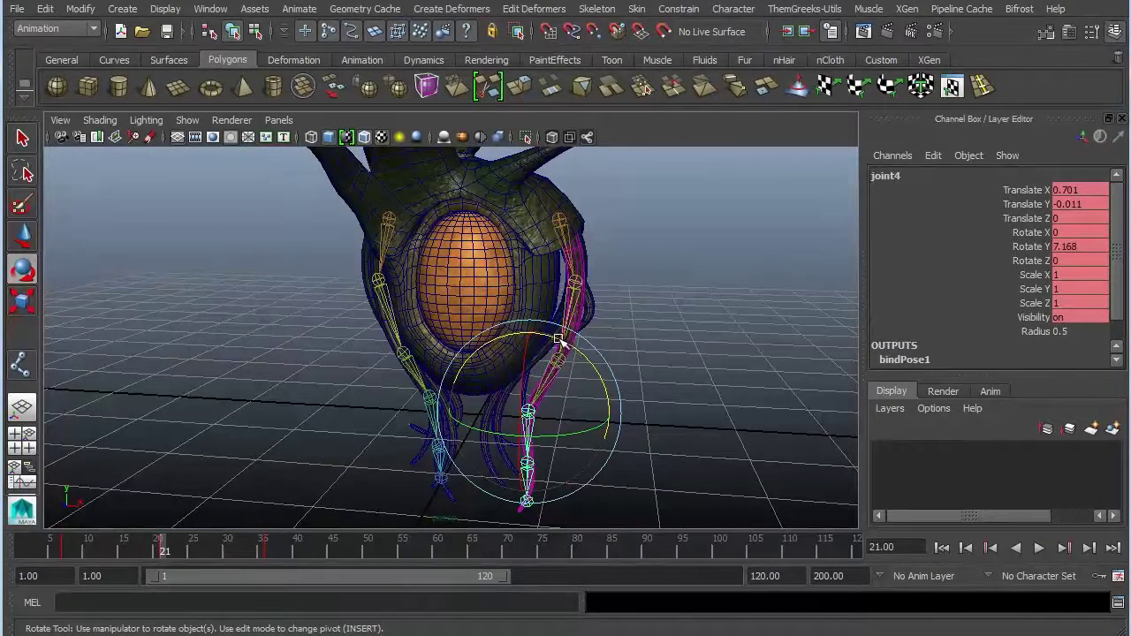
left_click_drag(559, 341, 516, 368)
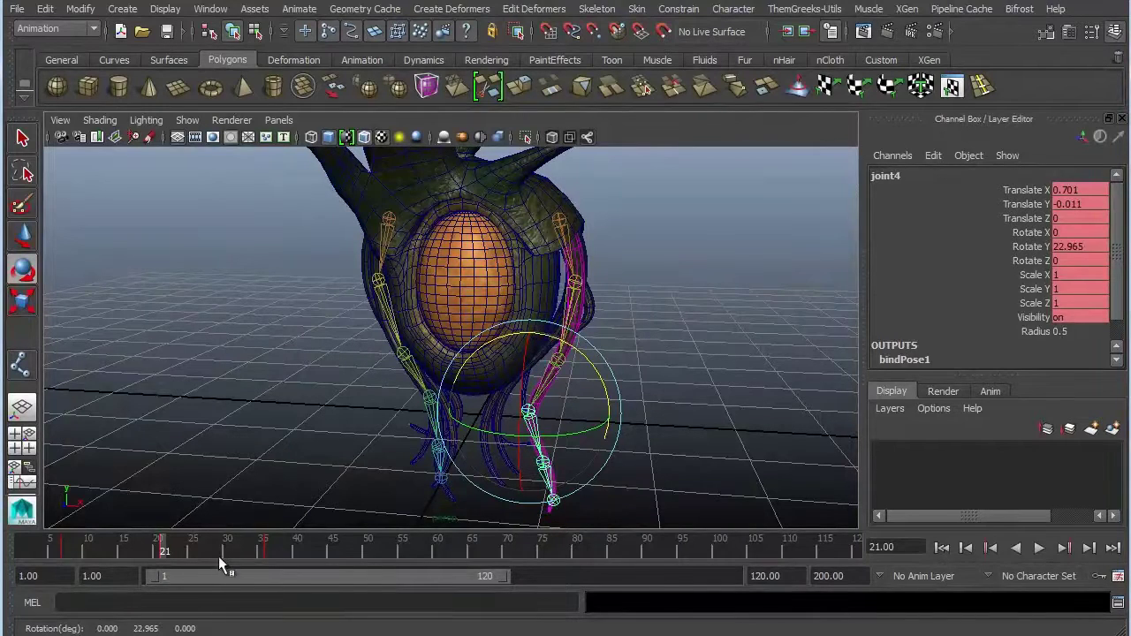
key("s")
- Select joint5, advance to its key at frame 23 and increase its Y rotation to about 32 degrees
left_click(541, 458)
left_click(545, 462)
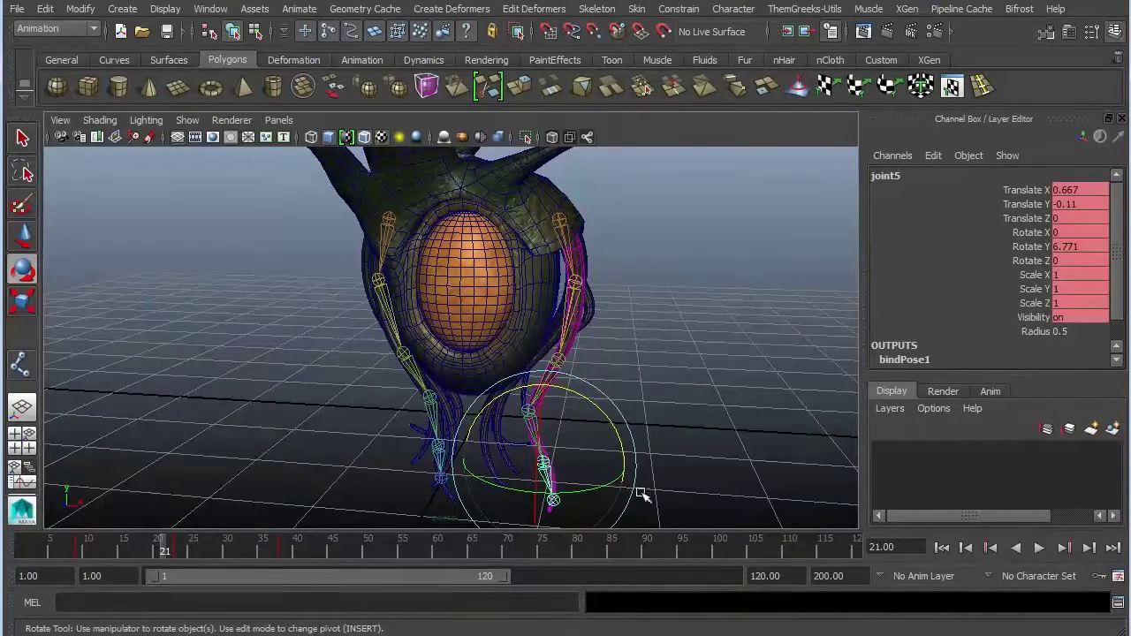
left_click(1065, 548)
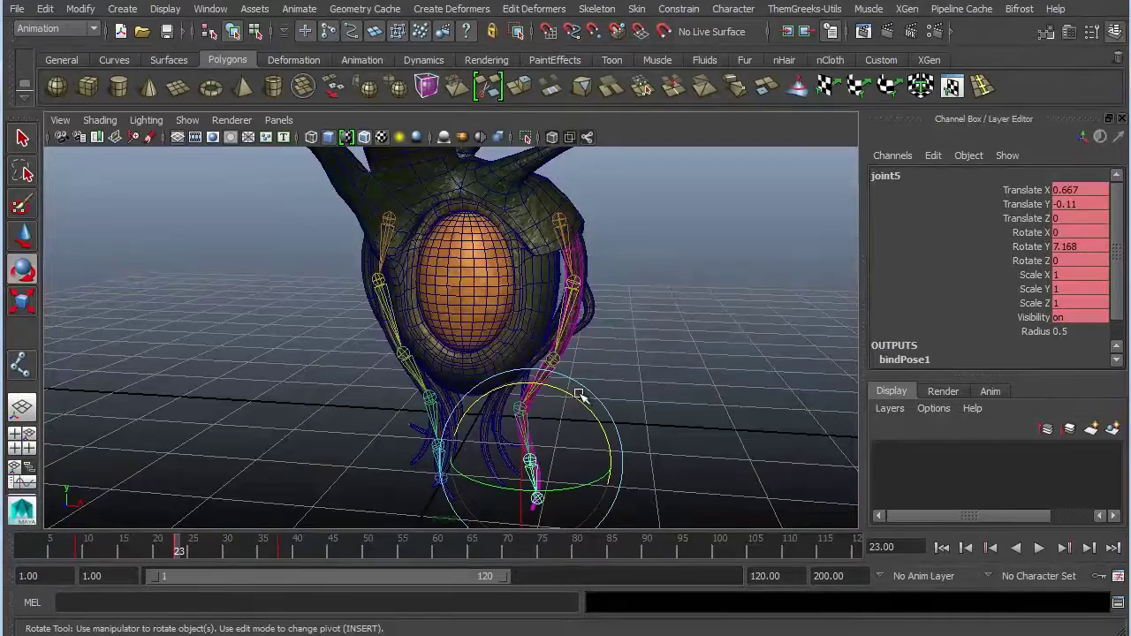
left_click_drag(579, 394, 419, 498)
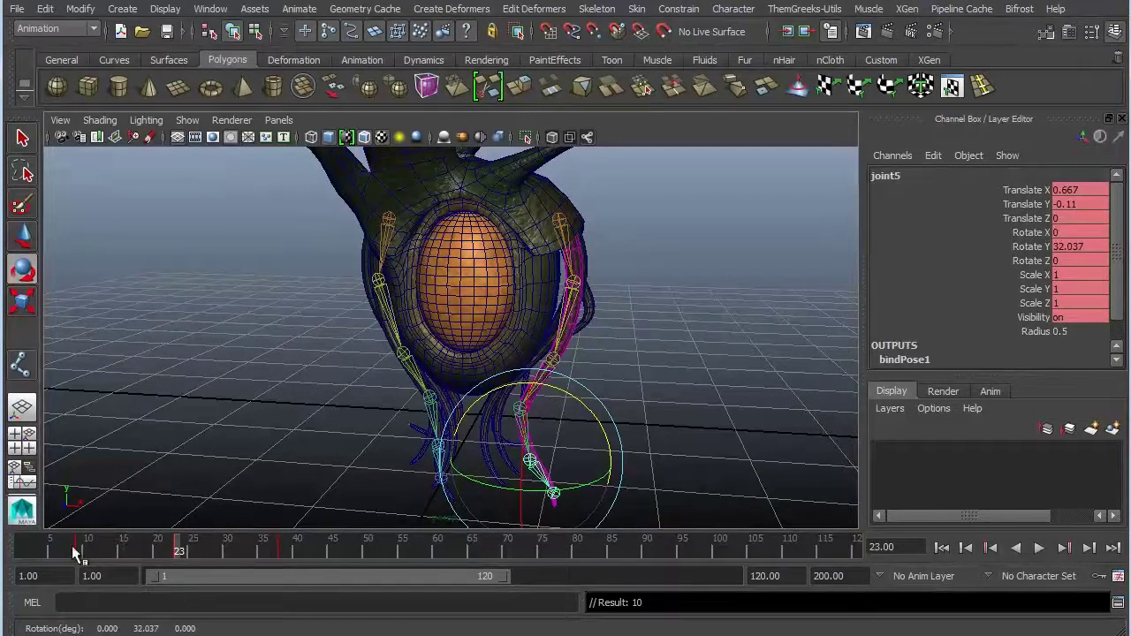
- Play and scrub the animation to check the tentacle's stronger tip bend, returning to frame 1
key("alt+v")
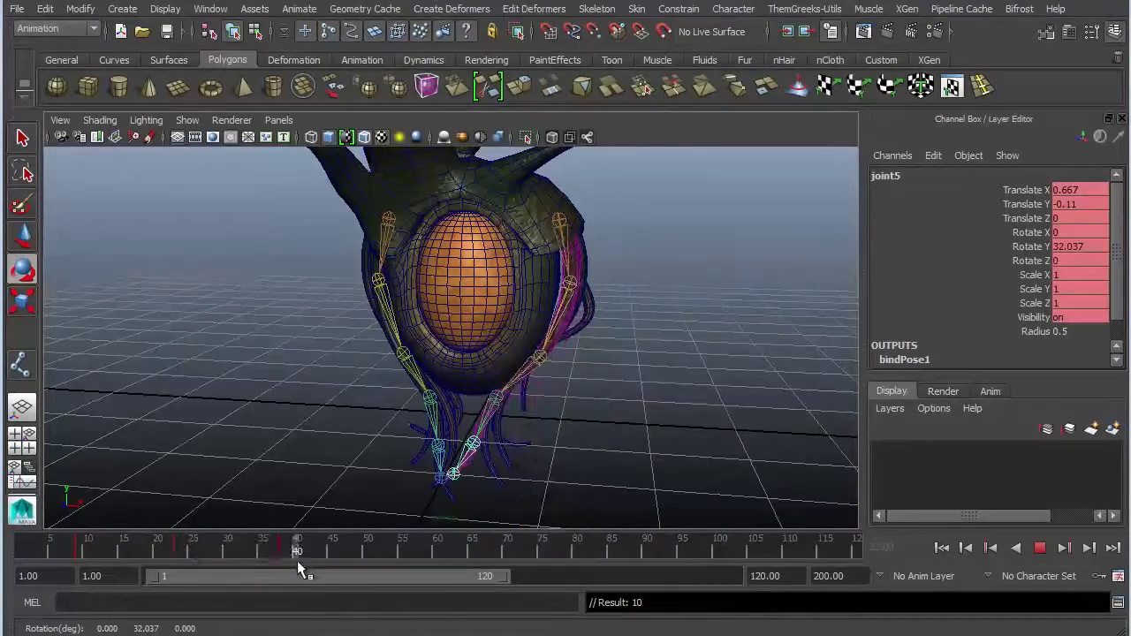
left_click_drag(141, 566, 282, 570)
left_click(942, 548)
left_click(1040, 548)
left_click_drag(549, 557, 466, 566)
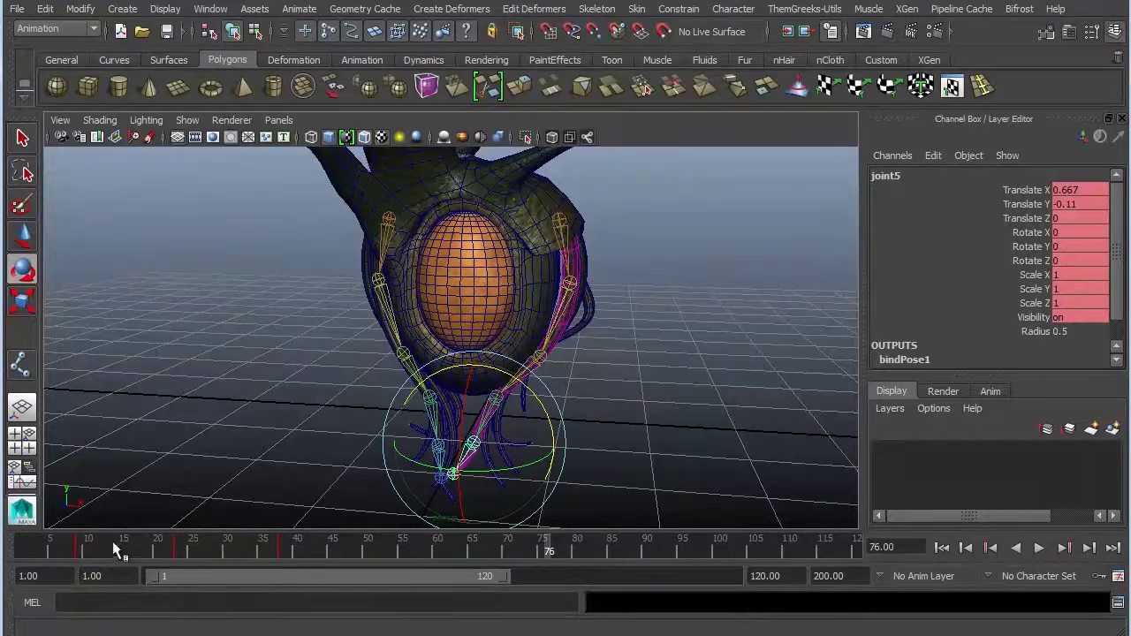
left_click_drag(113, 548, 18, 548)
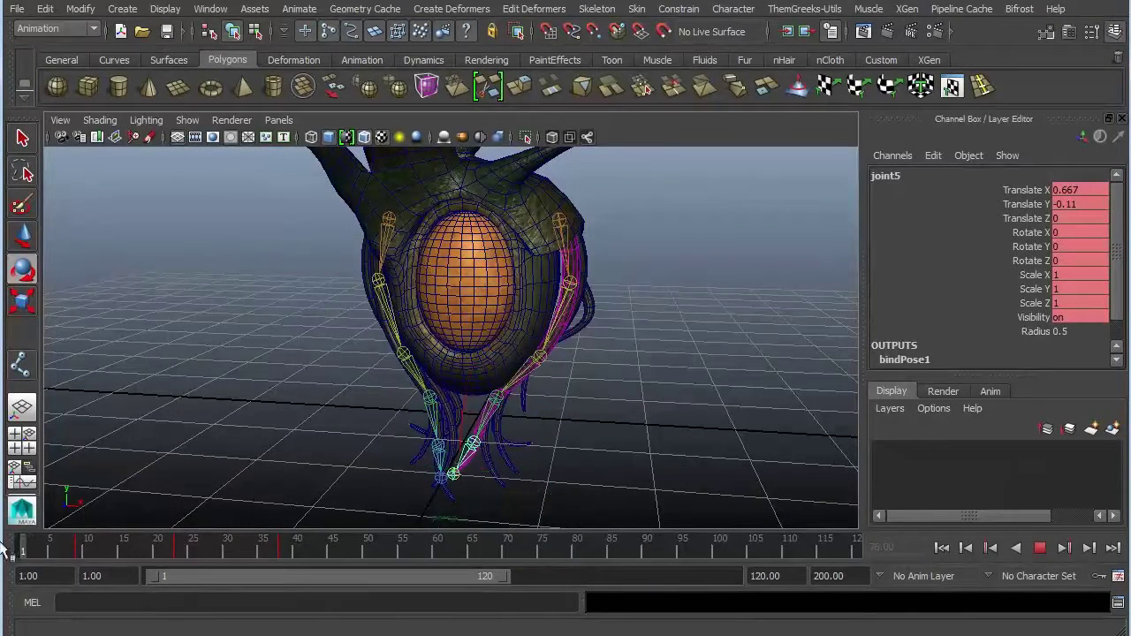
- Switch to the Persp/Graph/Hypergraph layout, bring joint5's animation curves into view and clear the selection
left_click(26, 477)
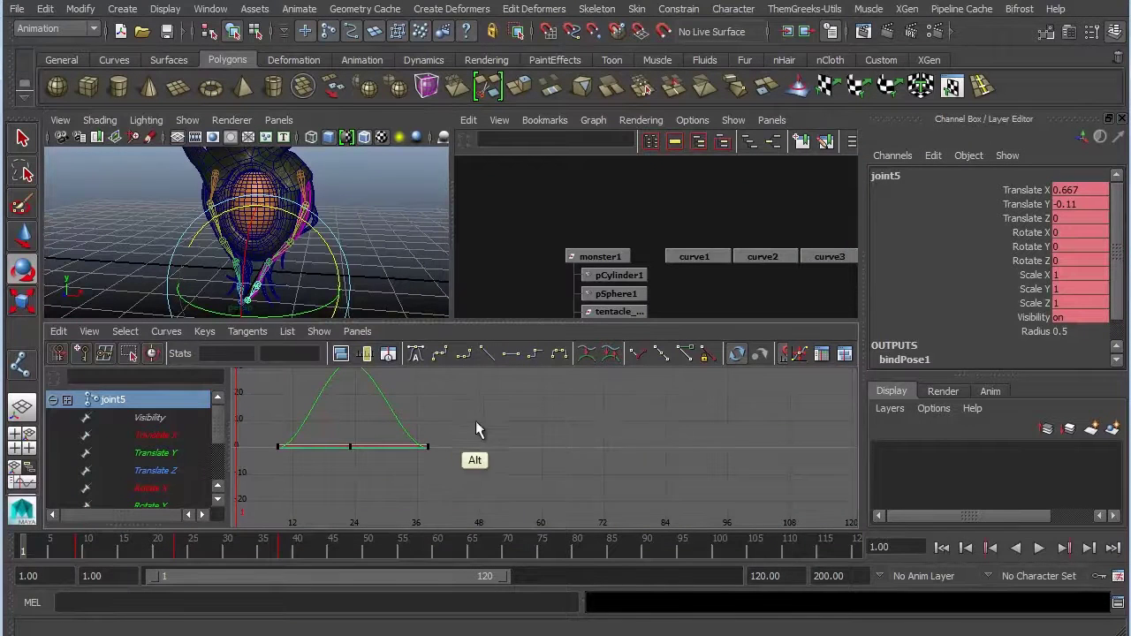
middle_click_drag(475, 421, 519, 471, "alt")
left_click(379, 200)
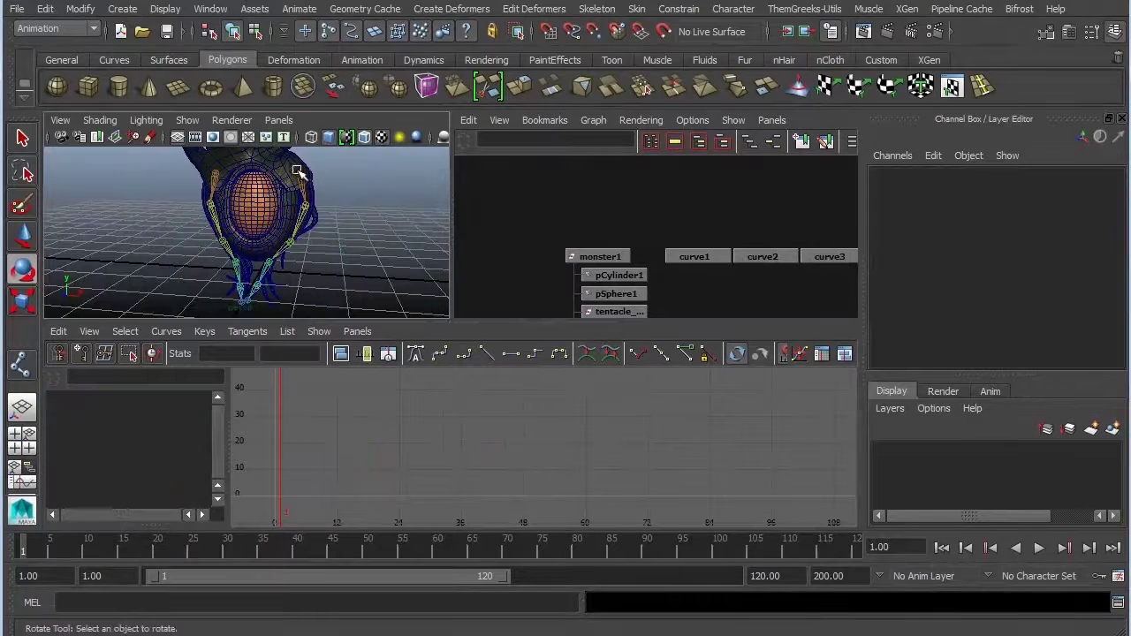
- Select joint1 and its entire joint hierarchy with the MEL command select -hi
left_click(300, 177)
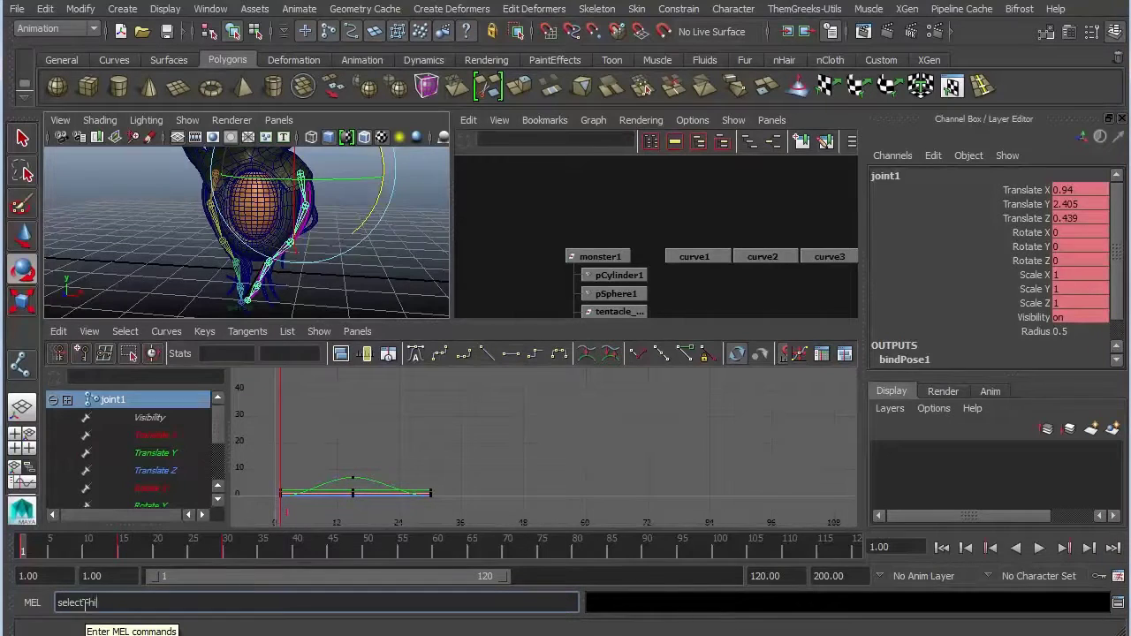
triple_click(89, 602)
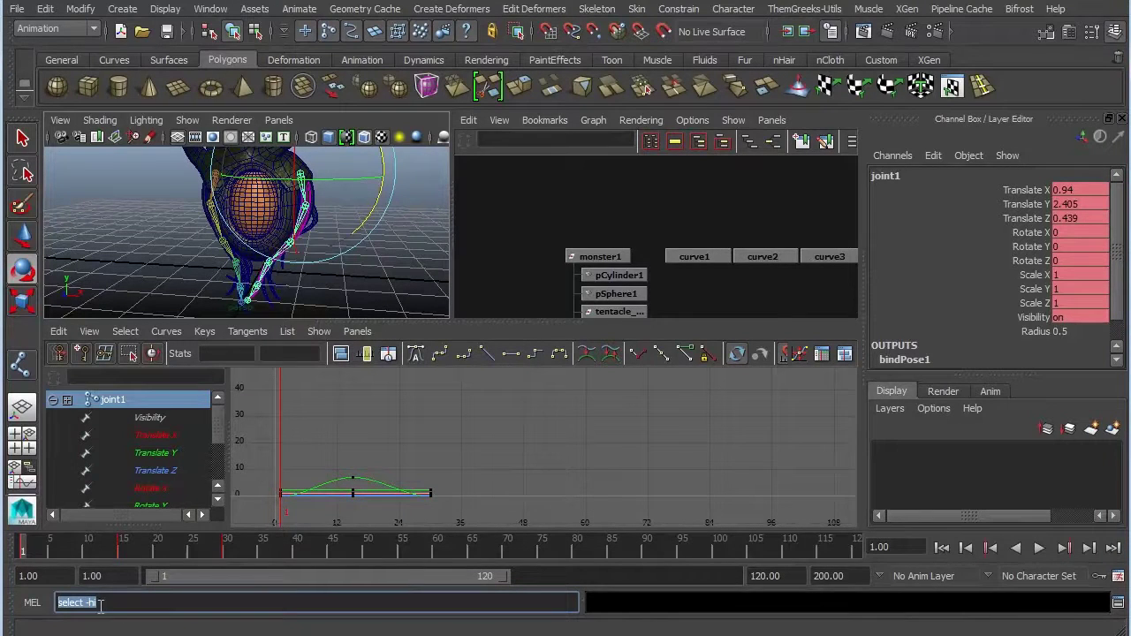
left_click(86, 602)
key("Return")
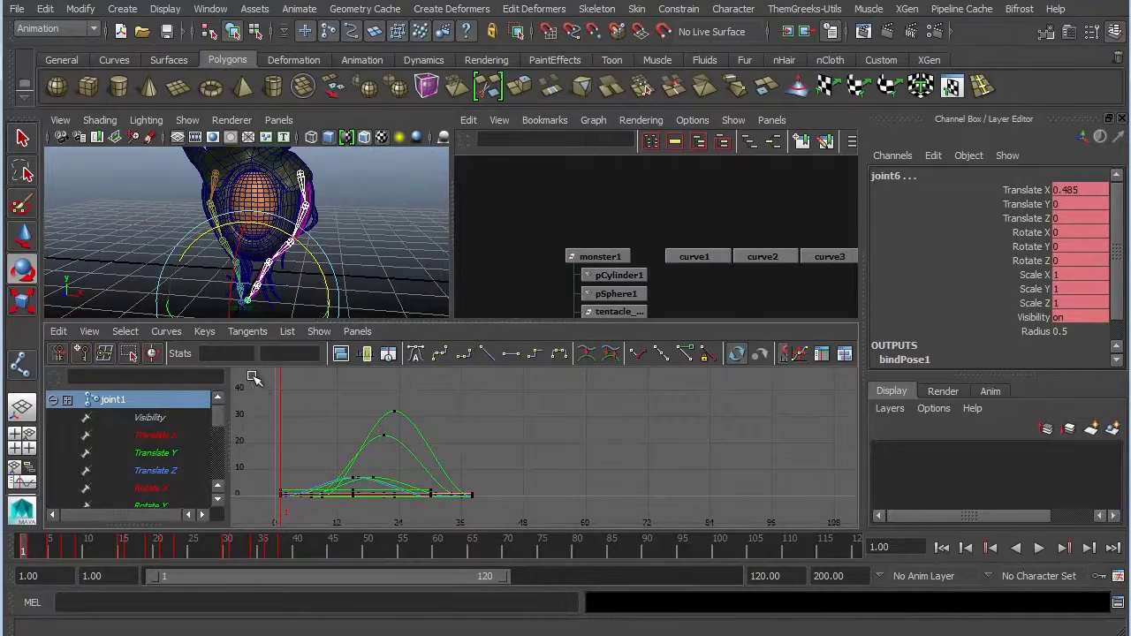
- Set the selected chain's animation curves to cycle after their last key (post infinity) and play the loop
left_click(167, 332)
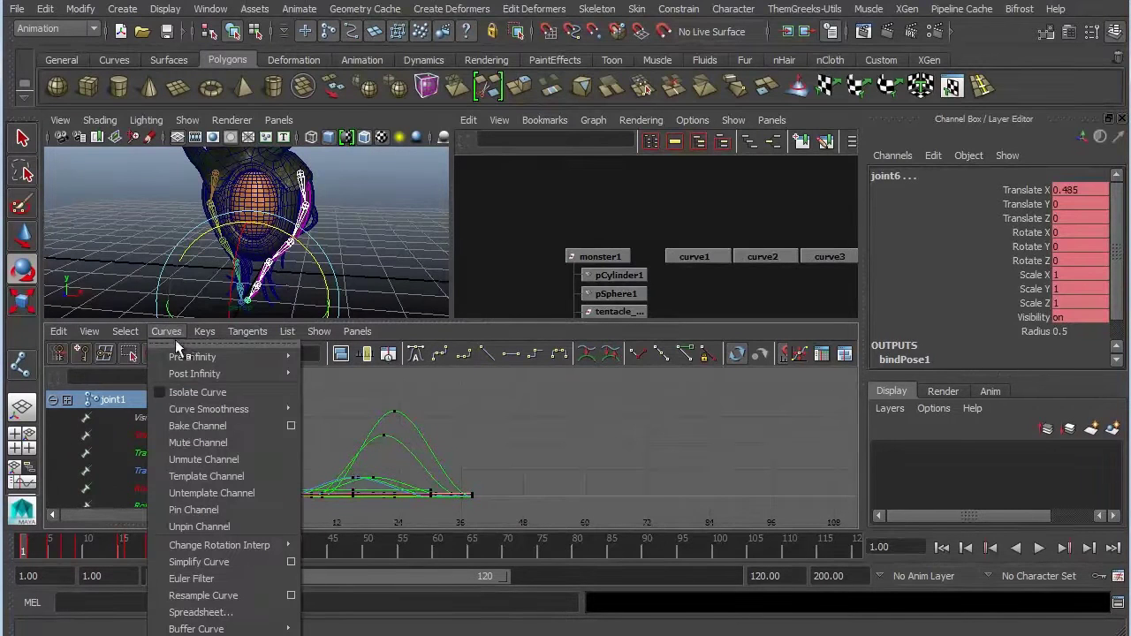
mouse_move(194, 374)
left_click(334, 382)
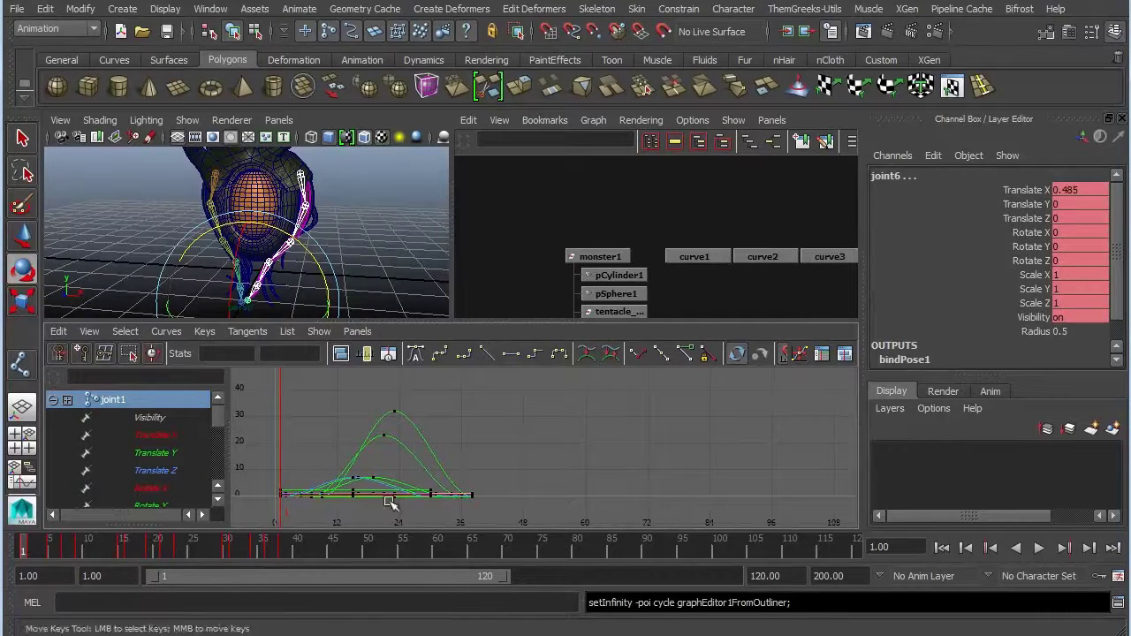
left_click(1039, 548)
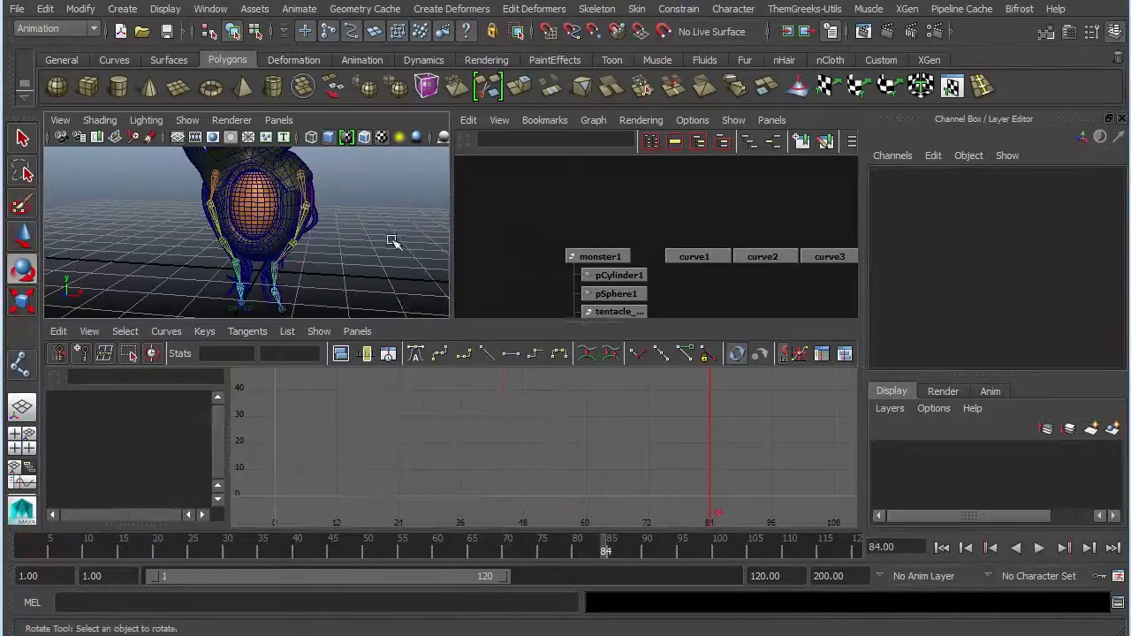
- Maximize the perspective view and select the opposite chain from root joint7 through its whole hierarchy with select -hi
key("space")
left_click_drag(462, 304, 506, 311, "alt")
left_click(415, 215)
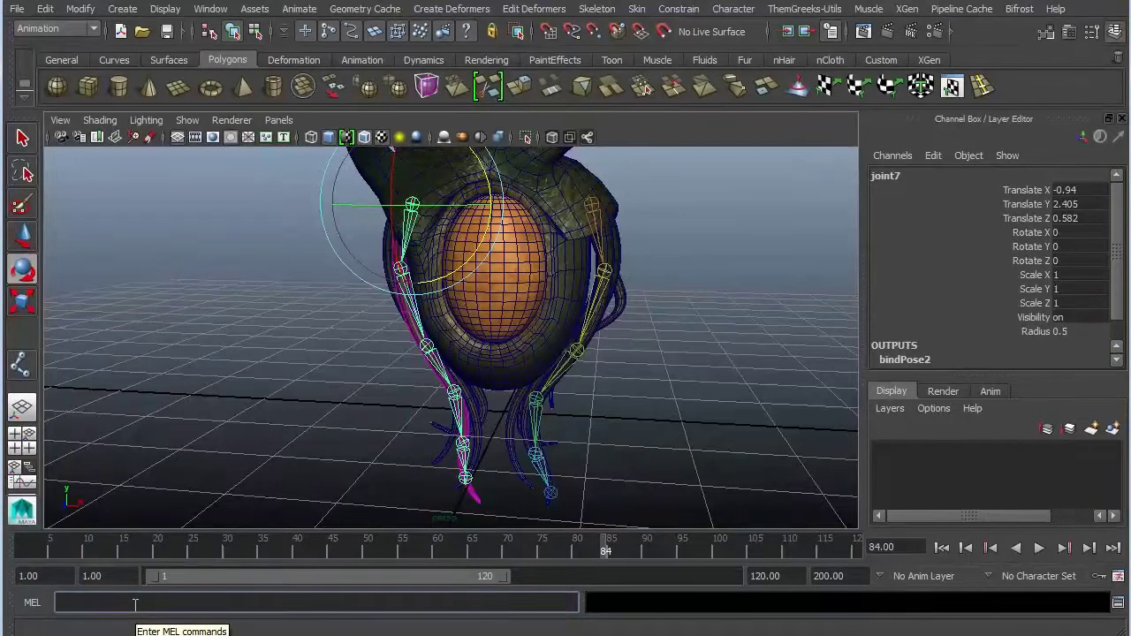
left_click(135, 603)
type("select -hi")
key("Return")
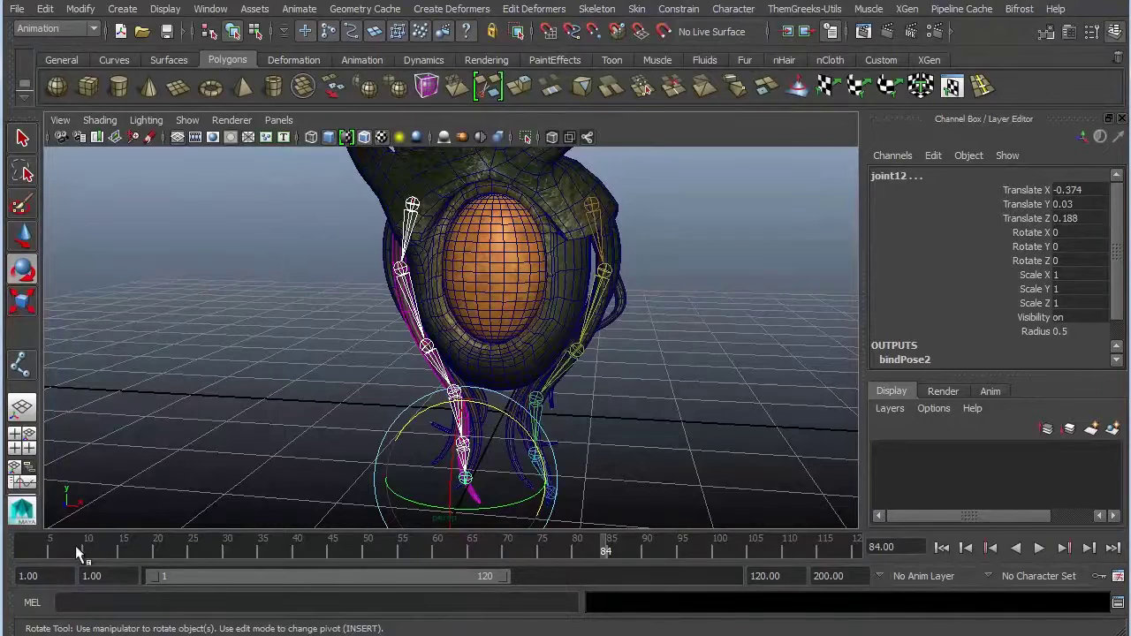
- Key the selected chain's rest pose at frame 1, then rotate all its joints about 4 degrees outward at frame 12
left_click_drag(75, 545, 23, 547)
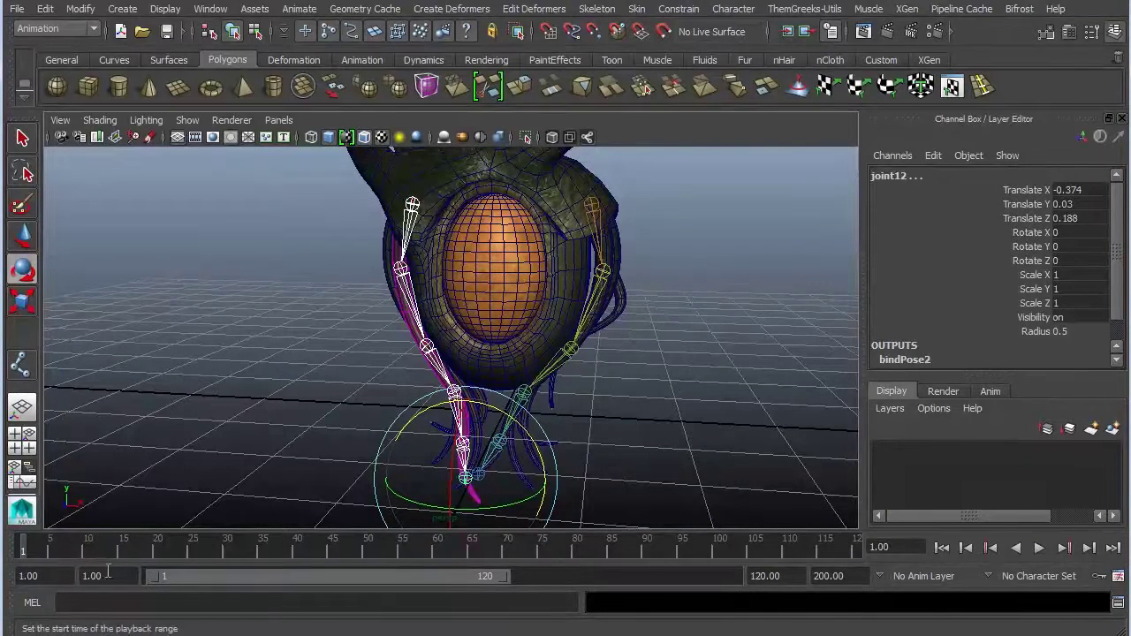
key("s")
key("alt+v")
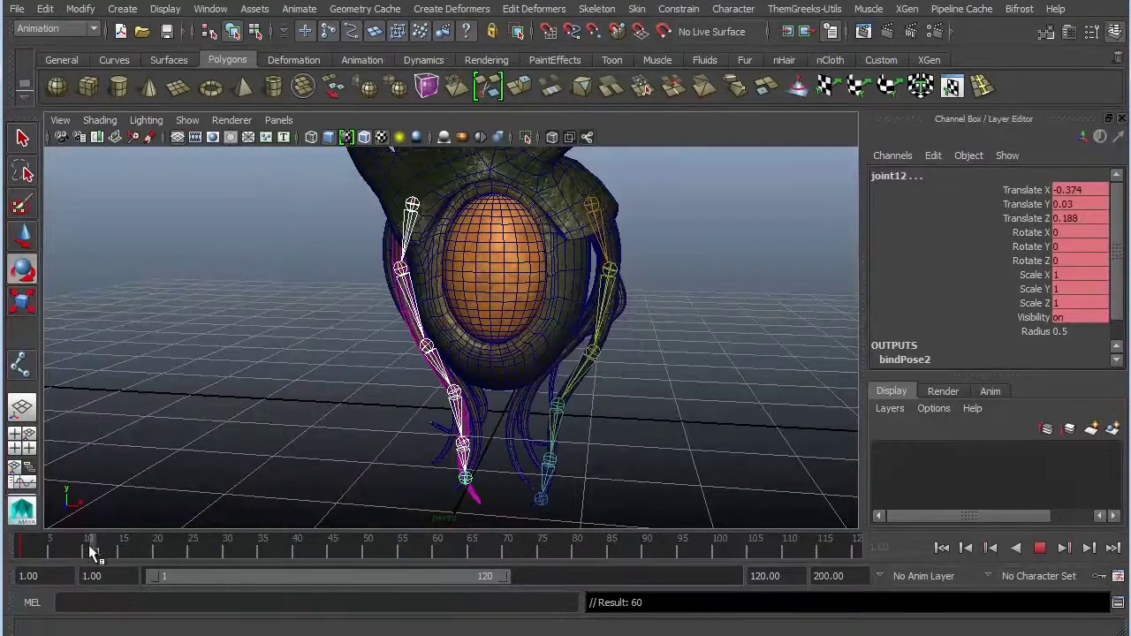
left_click(102, 553)
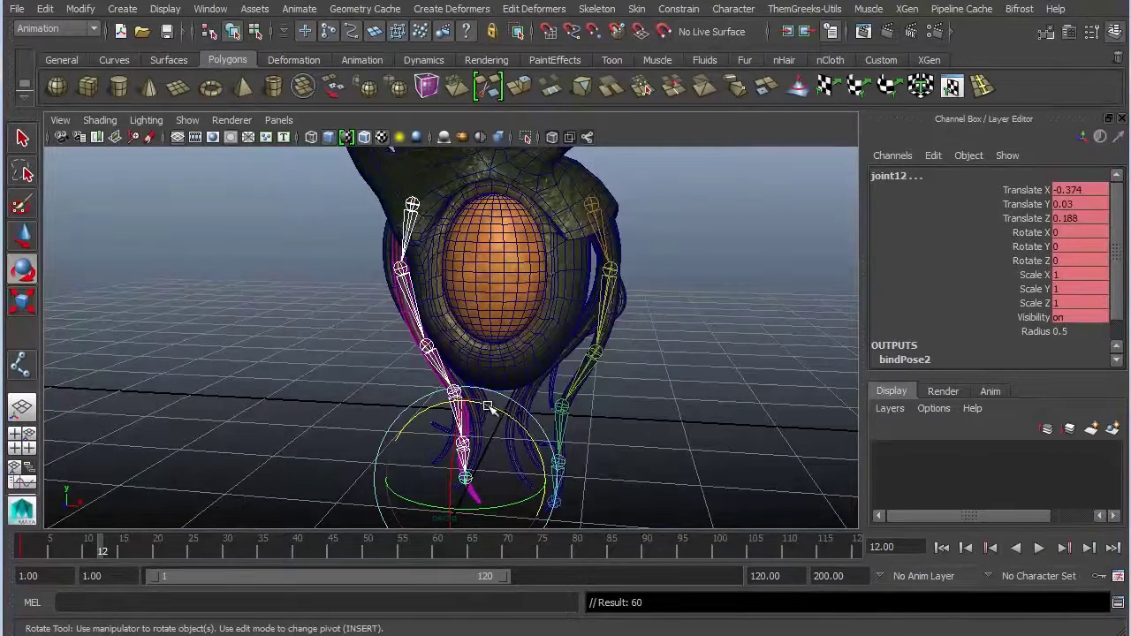
left_click_drag(492, 404, 490, 415)
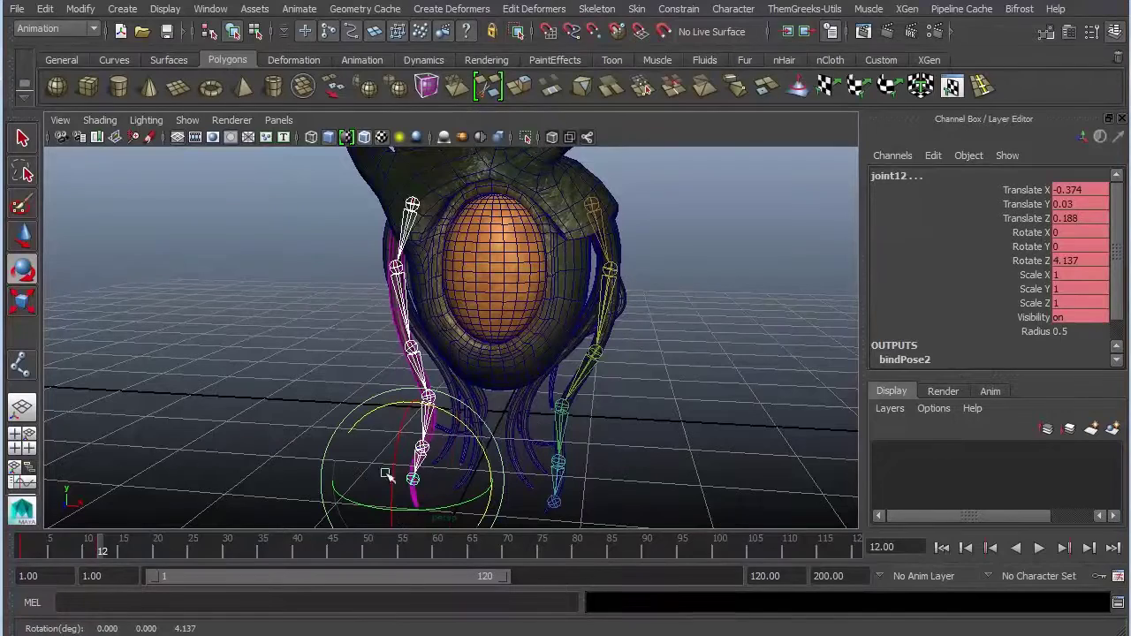
- Repeat the chain's frame 1 rest pose as a key at frame 24
left_click(19, 547)
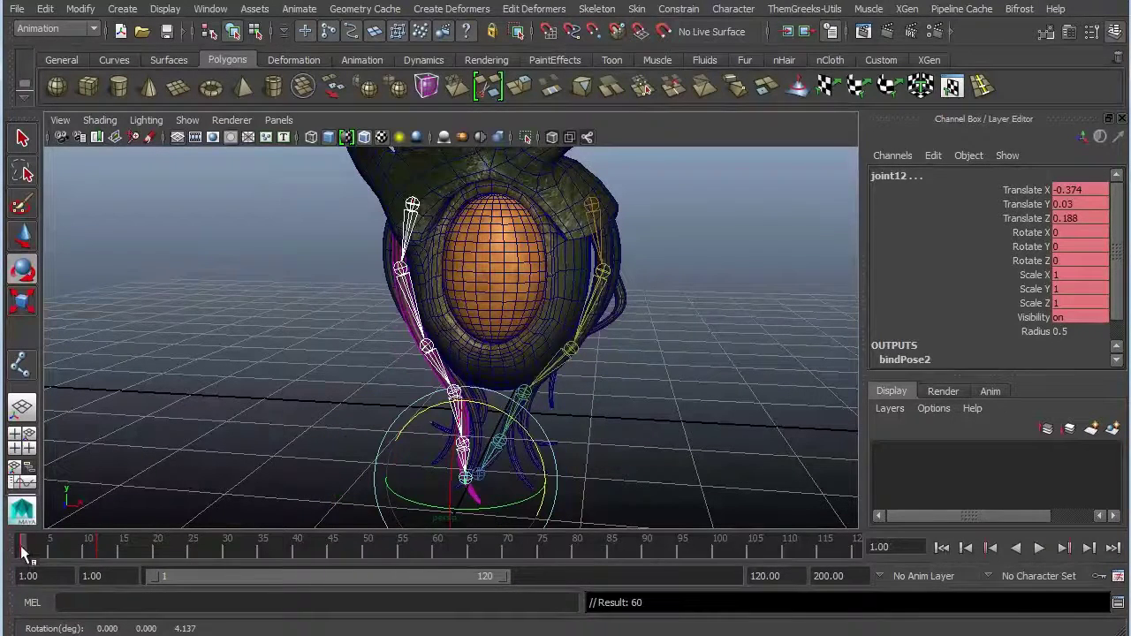
key("alt+v")
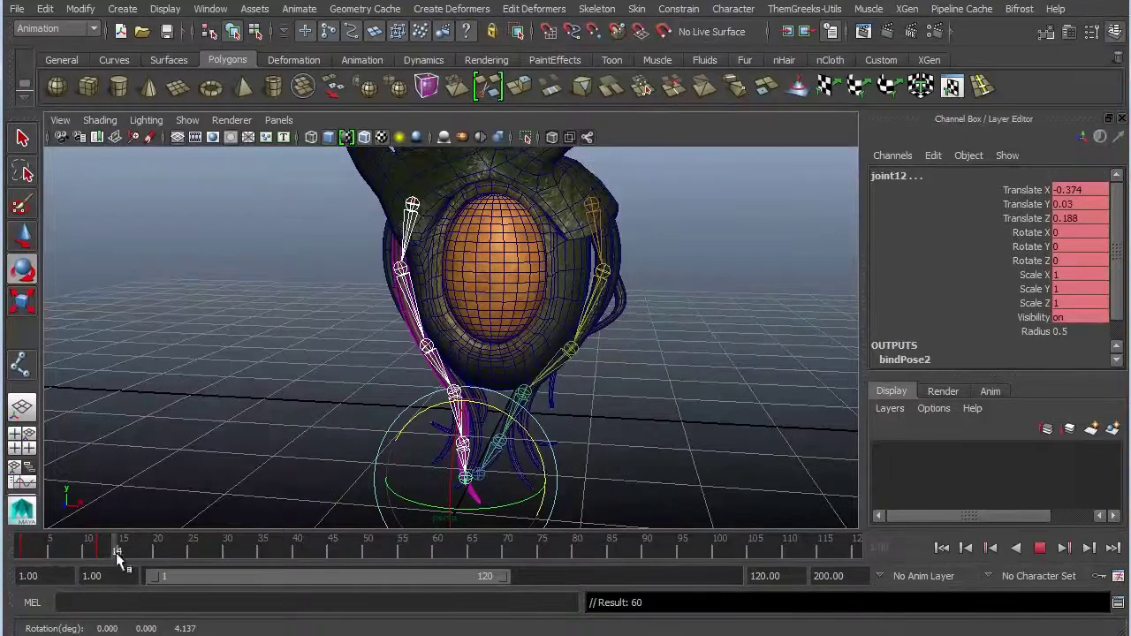
key("alt+v")
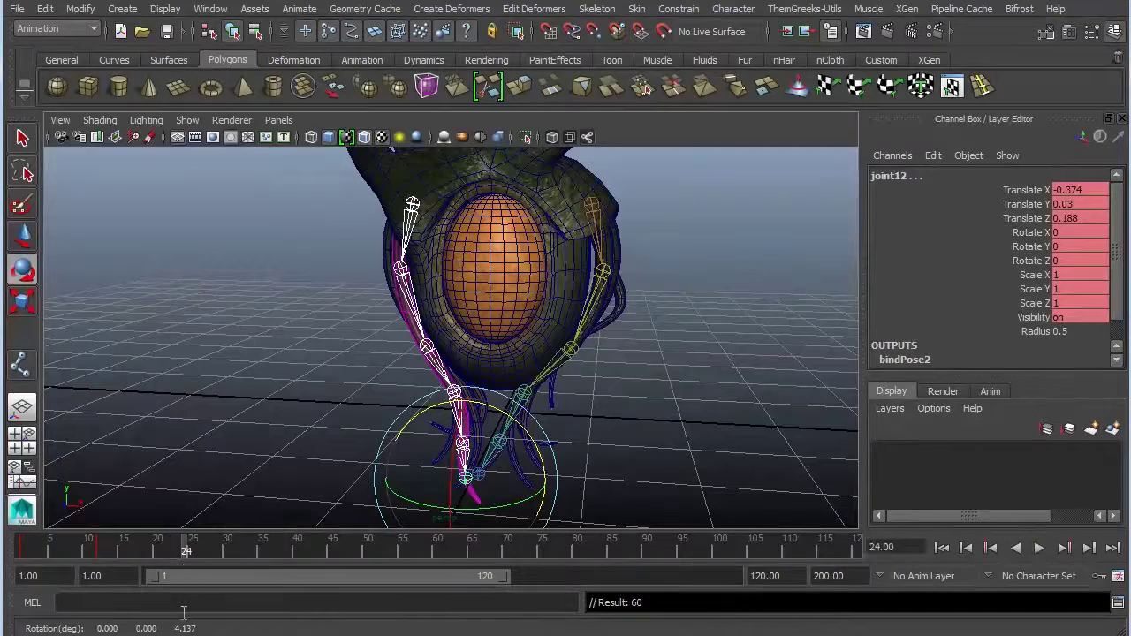
left_click(25, 552)
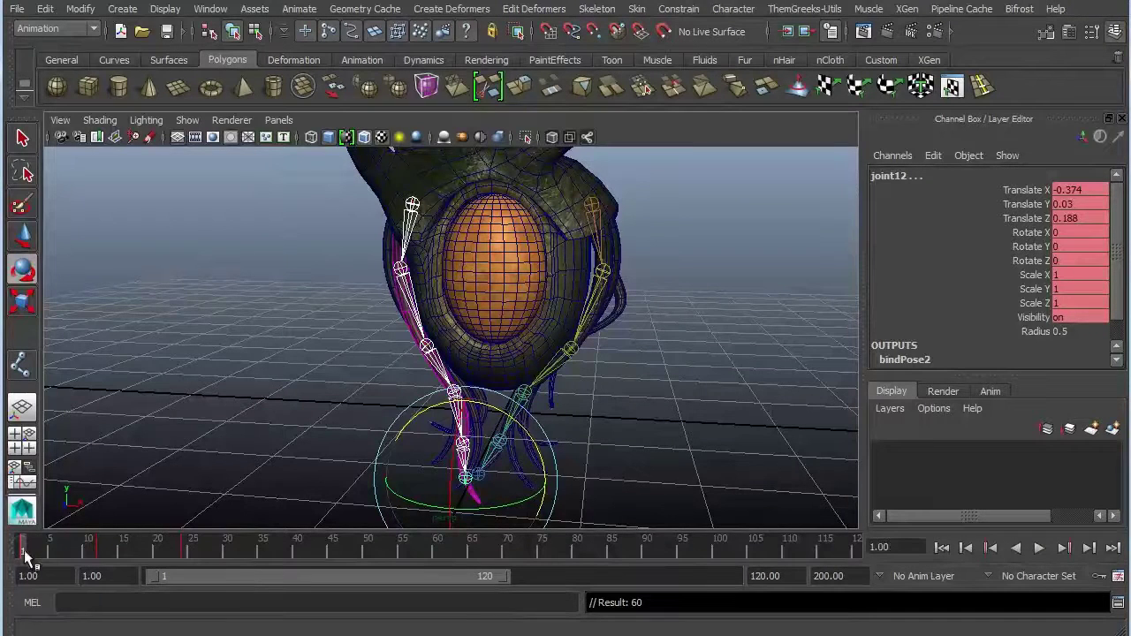
- Play and scrub the first 24 frames to review the second tentacle's swing
key("alt+v")
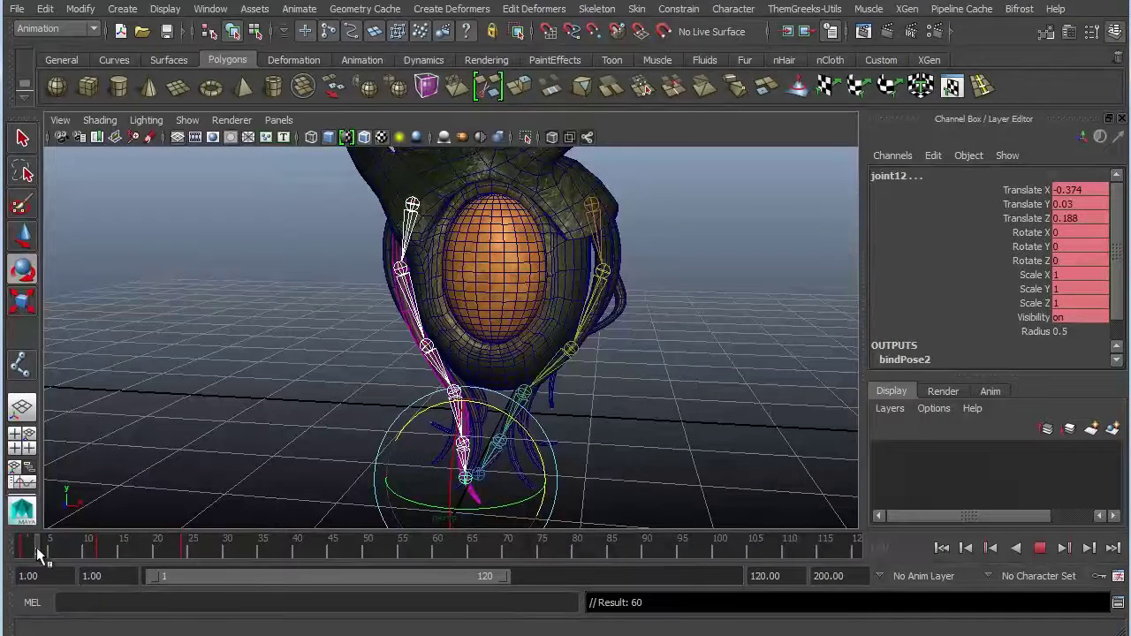
left_click(187, 553)
left_click(25, 553)
key("alt+v")
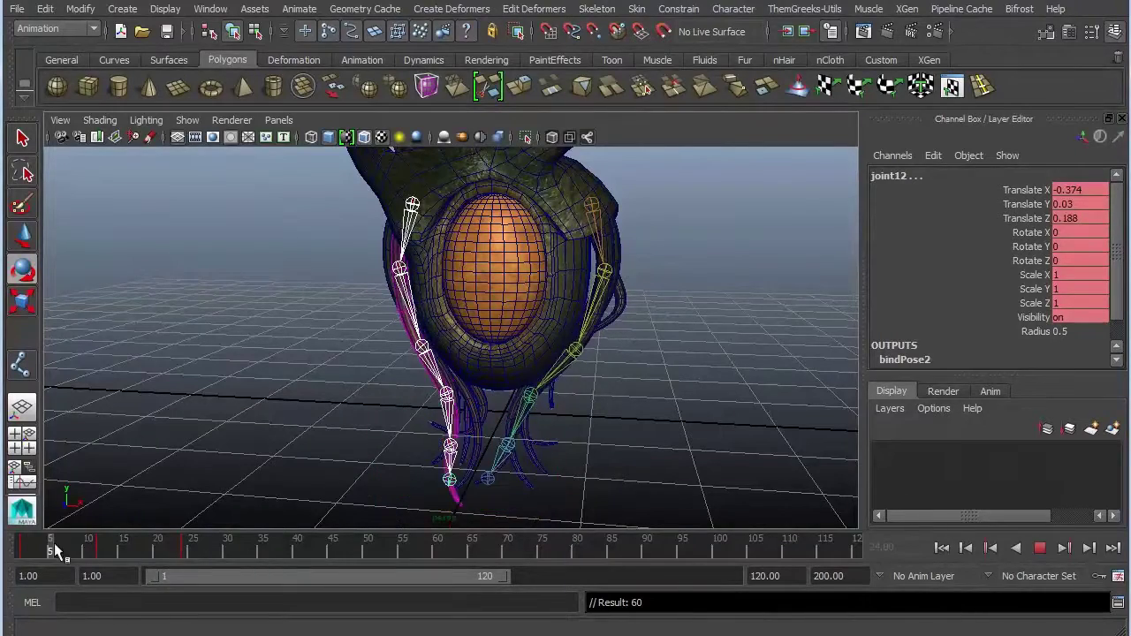
mouse_move(123, 550)
left_mouse_down()
mouse_move(163, 552)
mouse_move(72, 551)
left_mouse_up()
key("e")
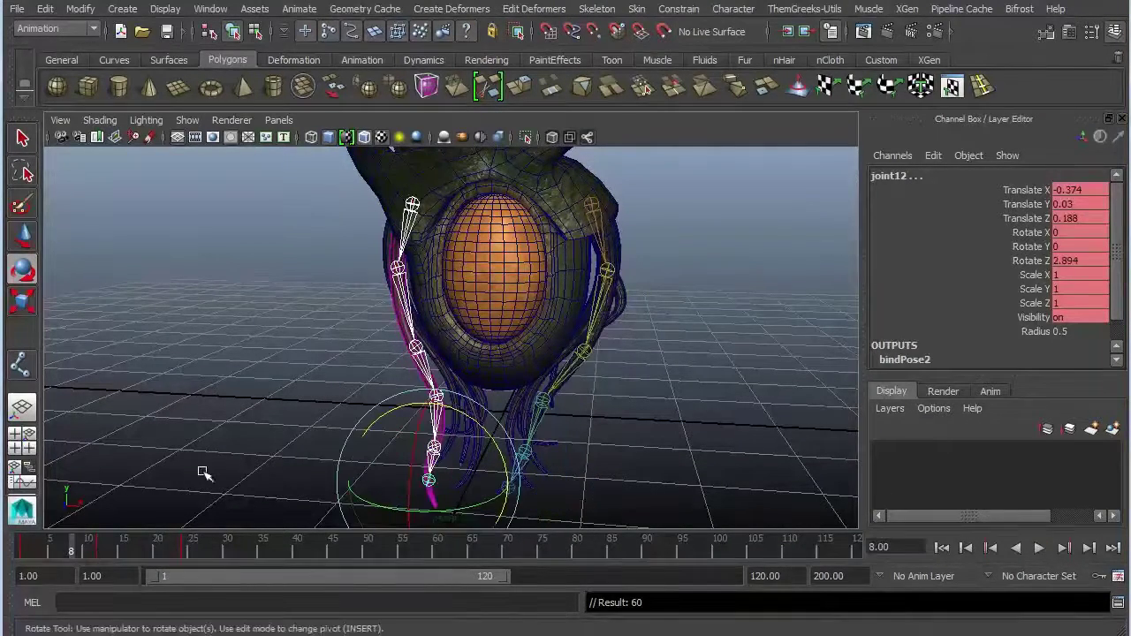
- Select joint8, below root joint7, and shift all its keys three frames later to start at frame 4
left_click(394, 226)
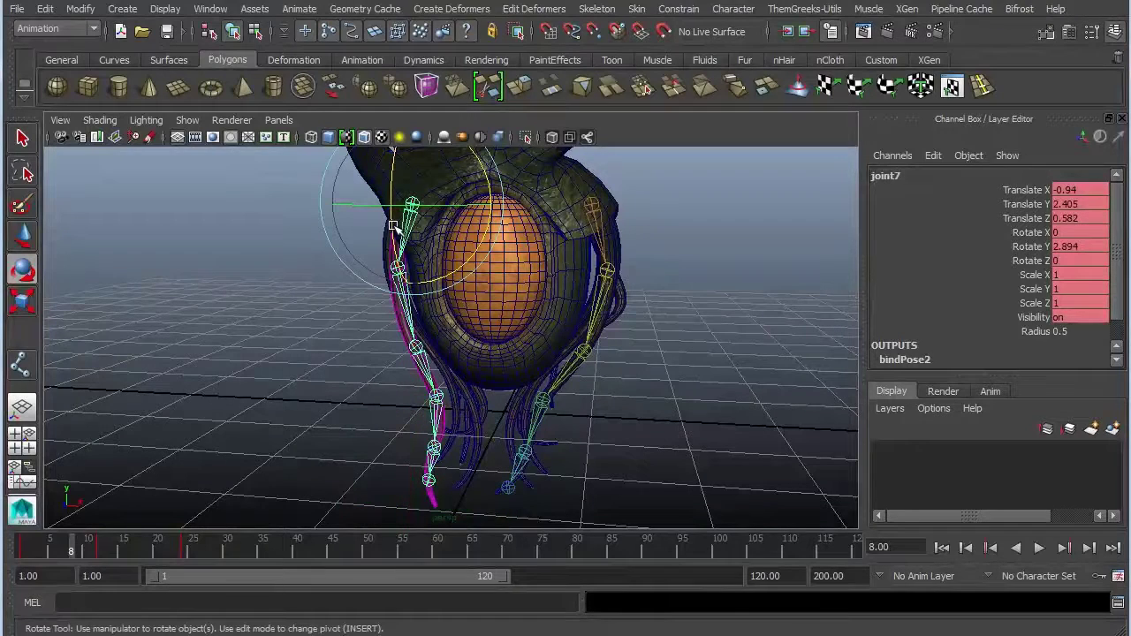
key("Down")
double_click(116, 551)
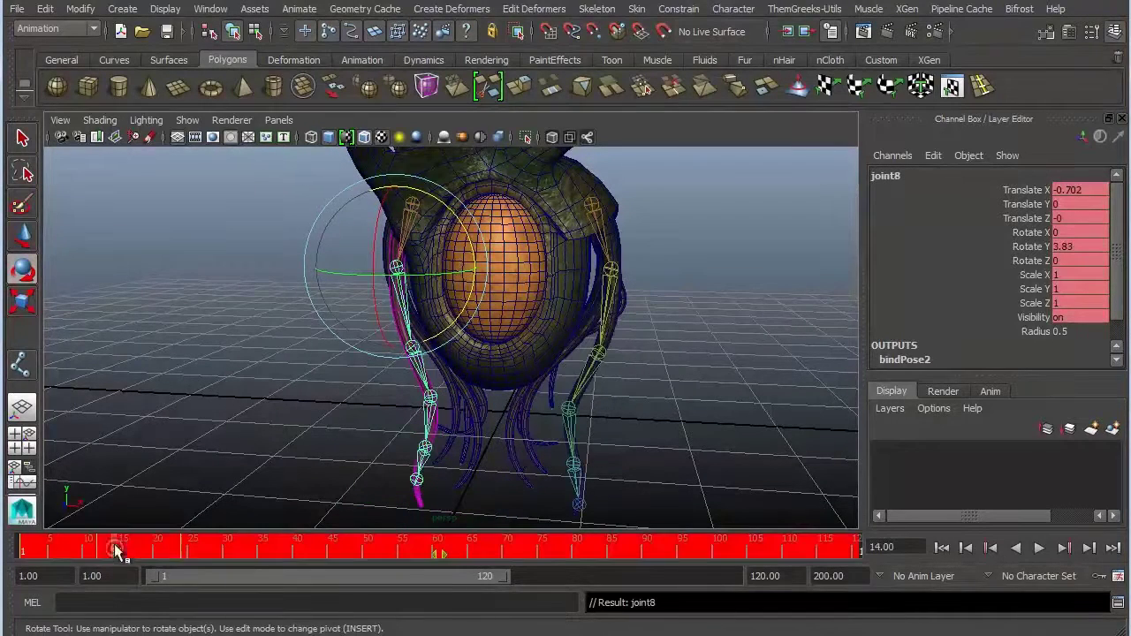
key("alt+v")
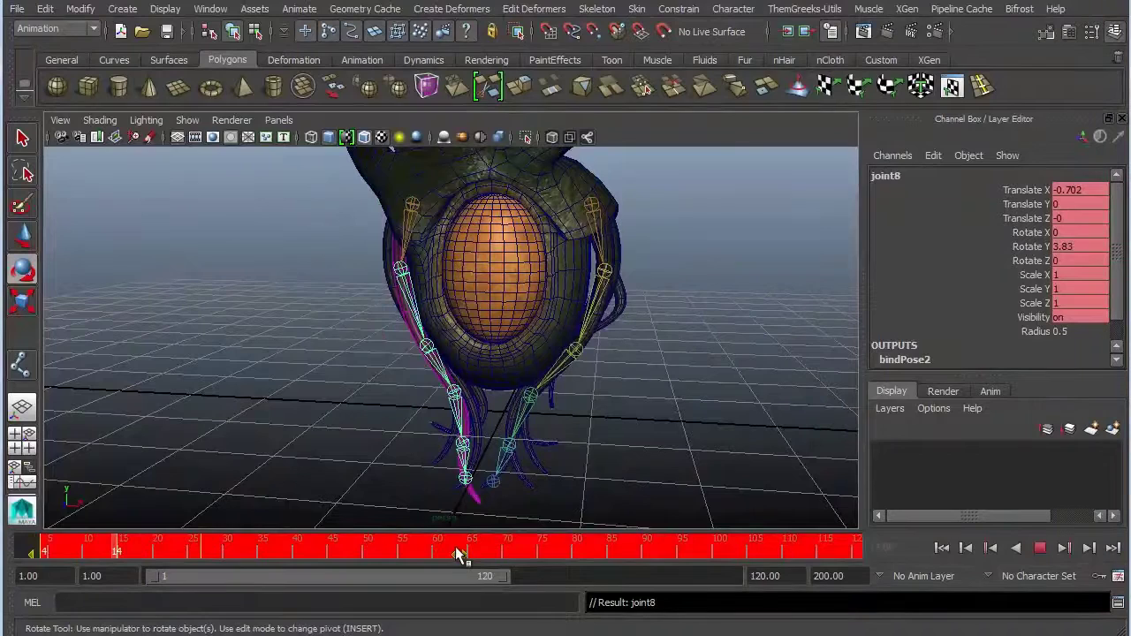
left_click(459, 552)
- Move down to joint9 and shift all its keys four frames later to start at frame 5
key("Down")
double_click(122, 552)
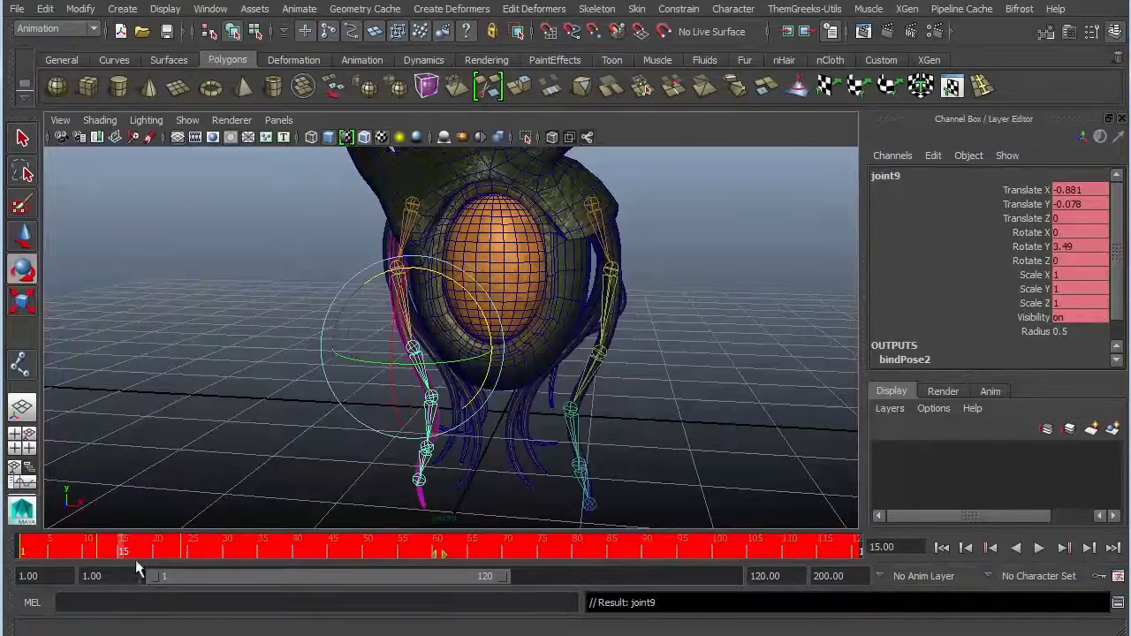
key("alt+v")
key("Down")
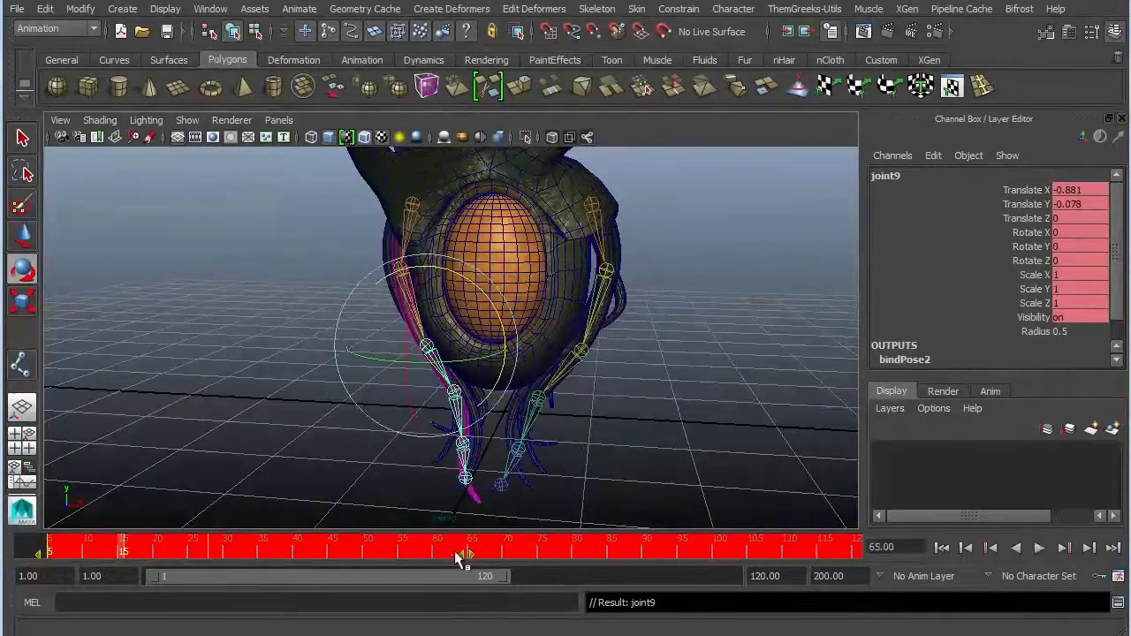
- Move down to joint10 and shift all its keys six frames later to start at frame 7
key("alt+v")
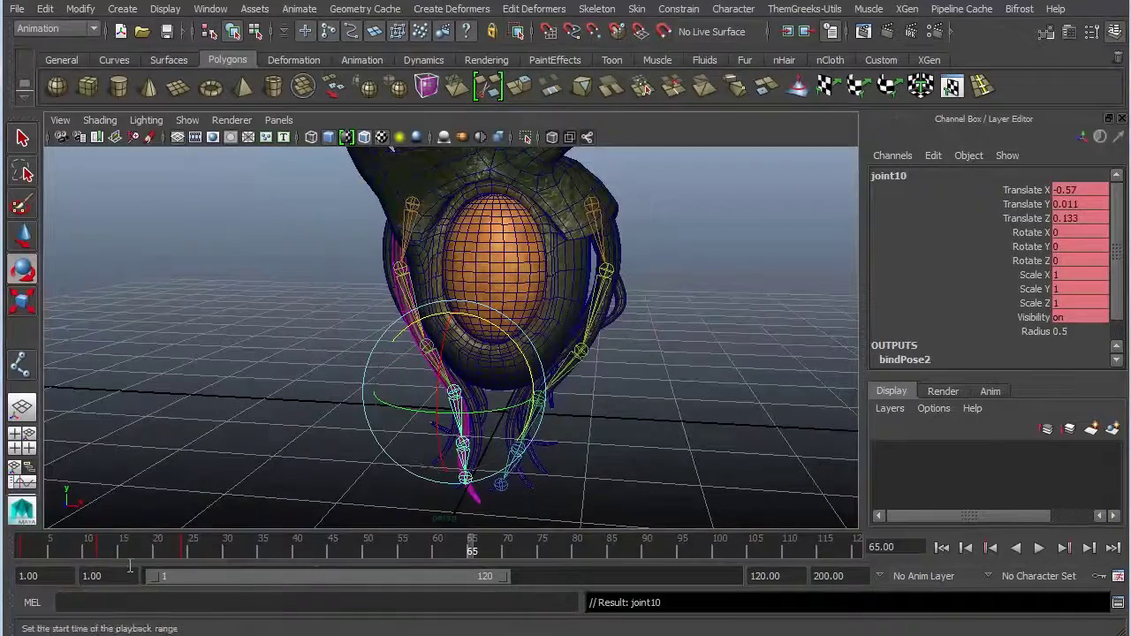
double_click(151, 550)
left_click_drag(446, 553, 491, 552)
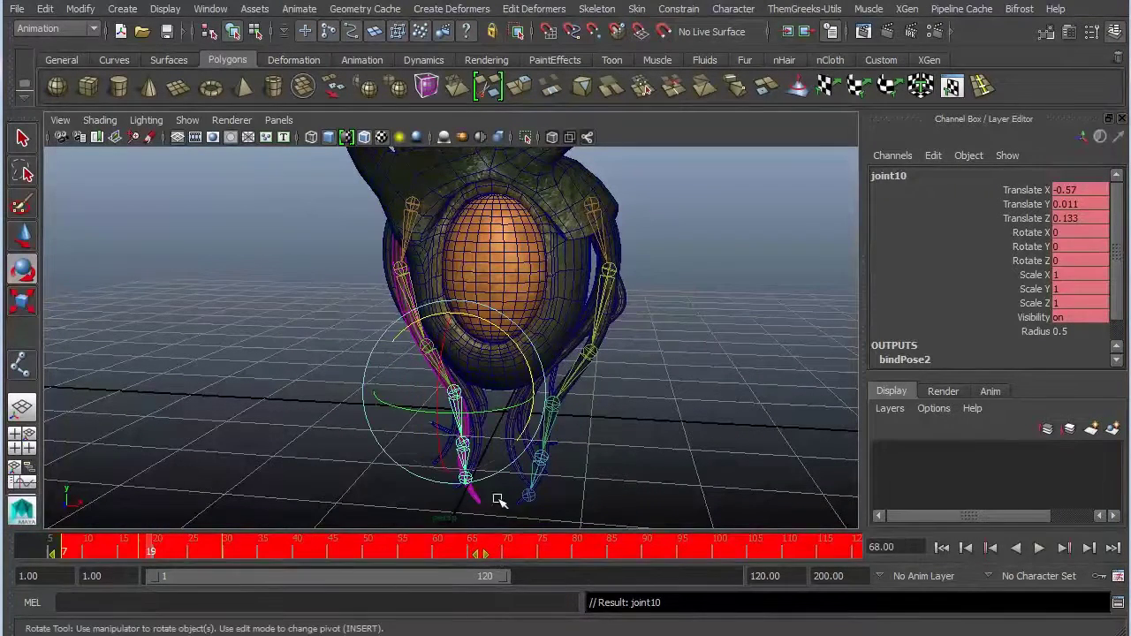
- Move down to joint11 and shift all its keys eight frames later to start at frame 9
key("Down")
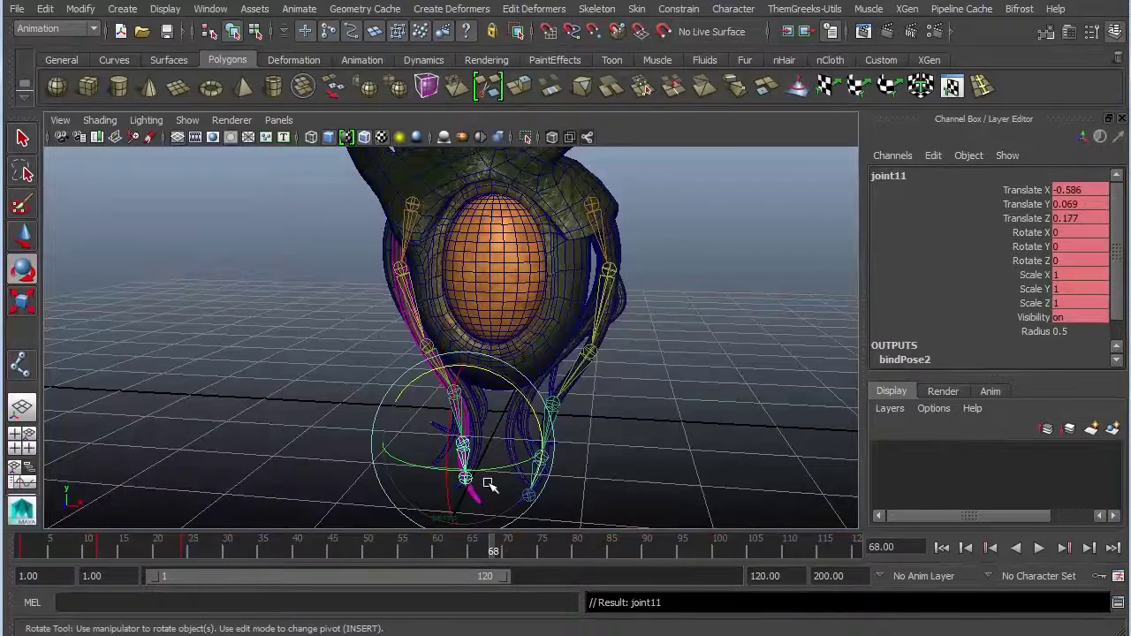
double_click(227, 548)
key("alt+v")
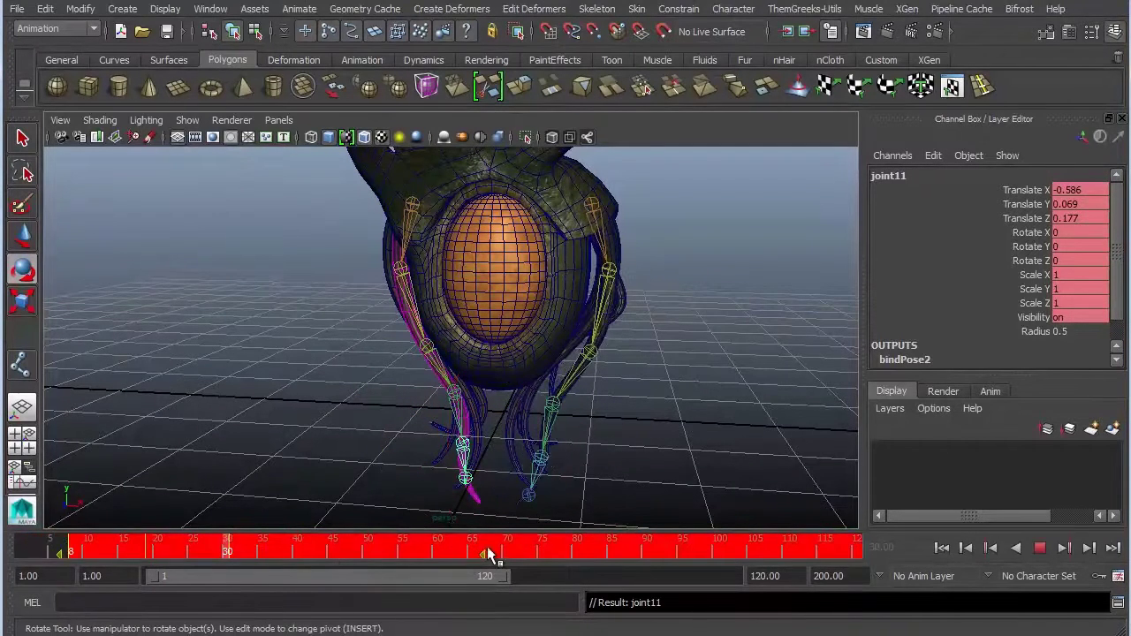
- Play and scrub the opening frames to review the offset swing along the tentacle, and clear the selection
key("alt+v")
left_click(32, 551)
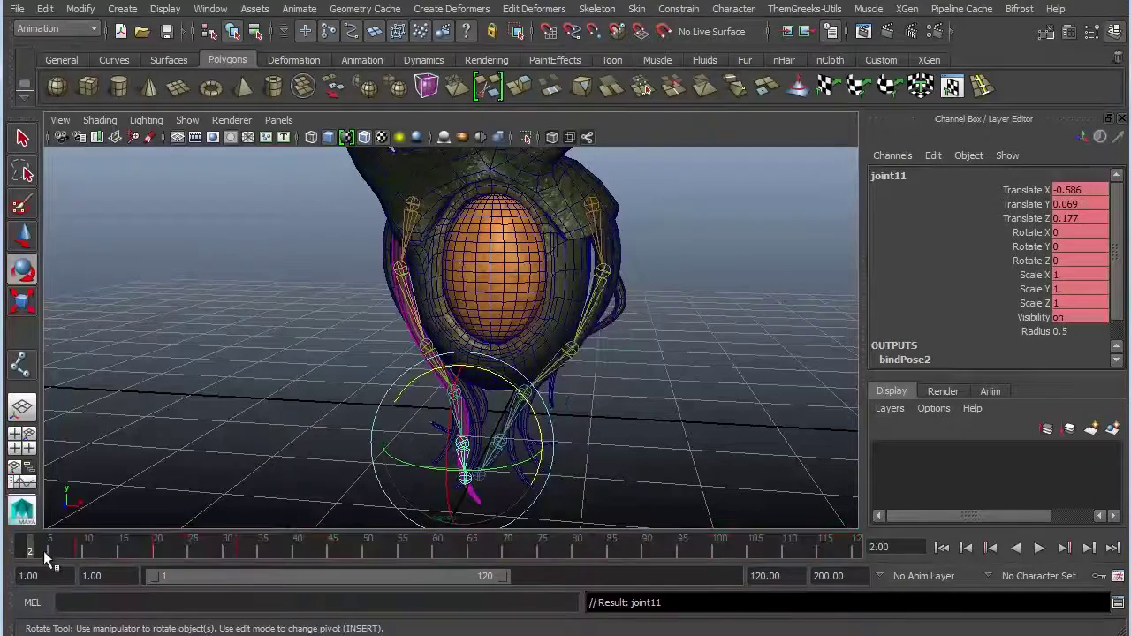
key("alt+v")
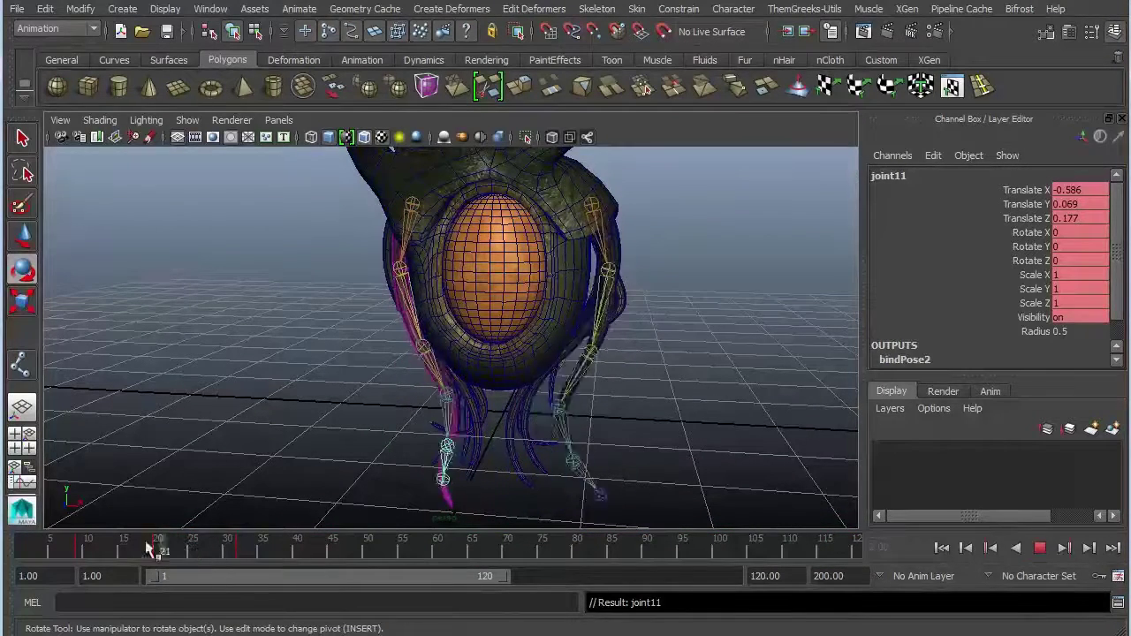
left_click_drag(196, 562, 22, 547)
left_click(254, 362)
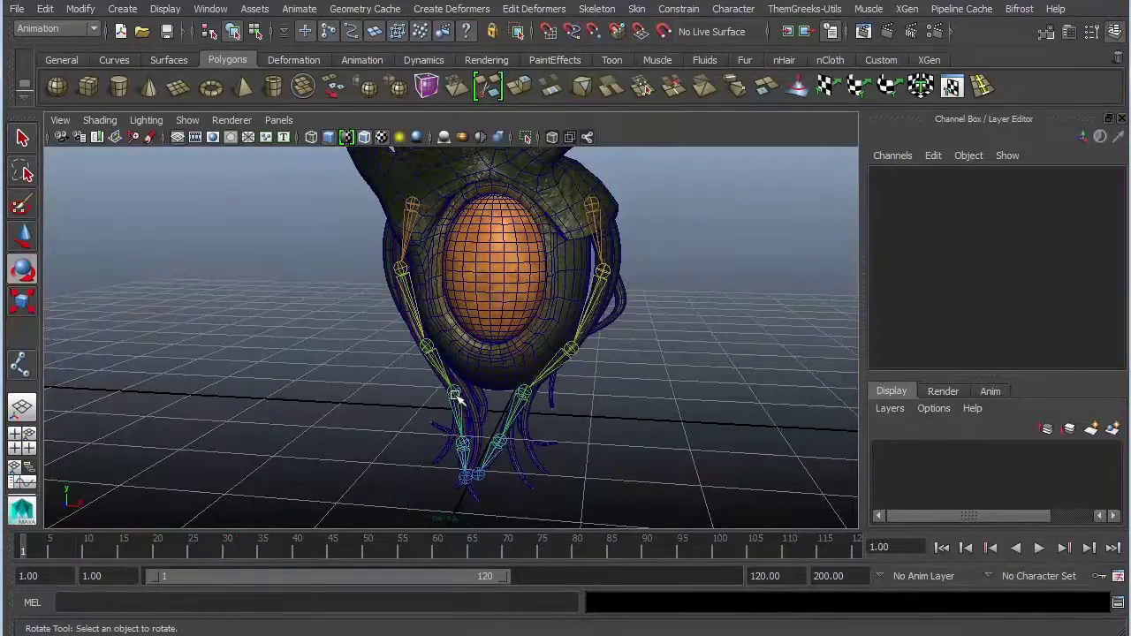
- At joint10's key on frame 18, rotate it outward to about 22.5 degrees in Y and key the pose
left_click(454, 395)
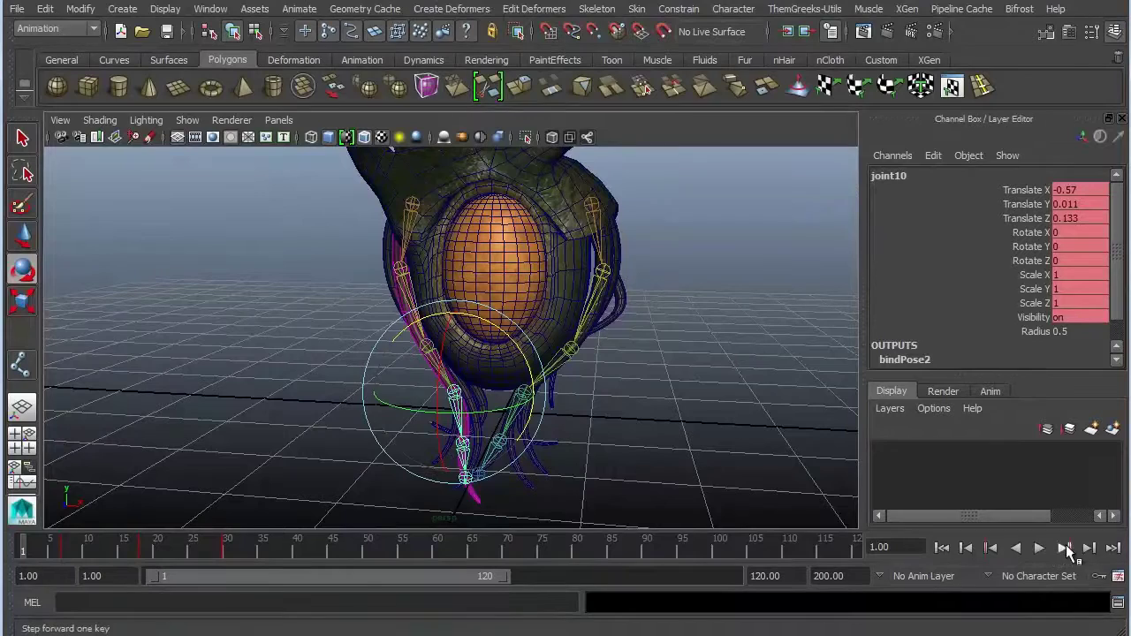
left_click(1064, 547)
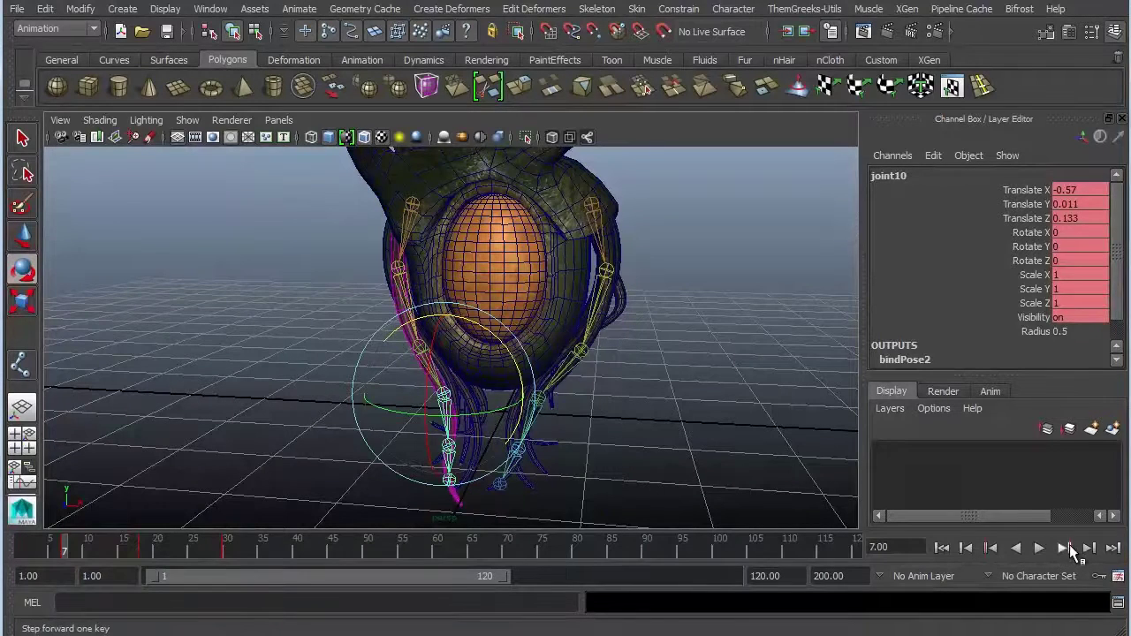
left_click(1065, 547)
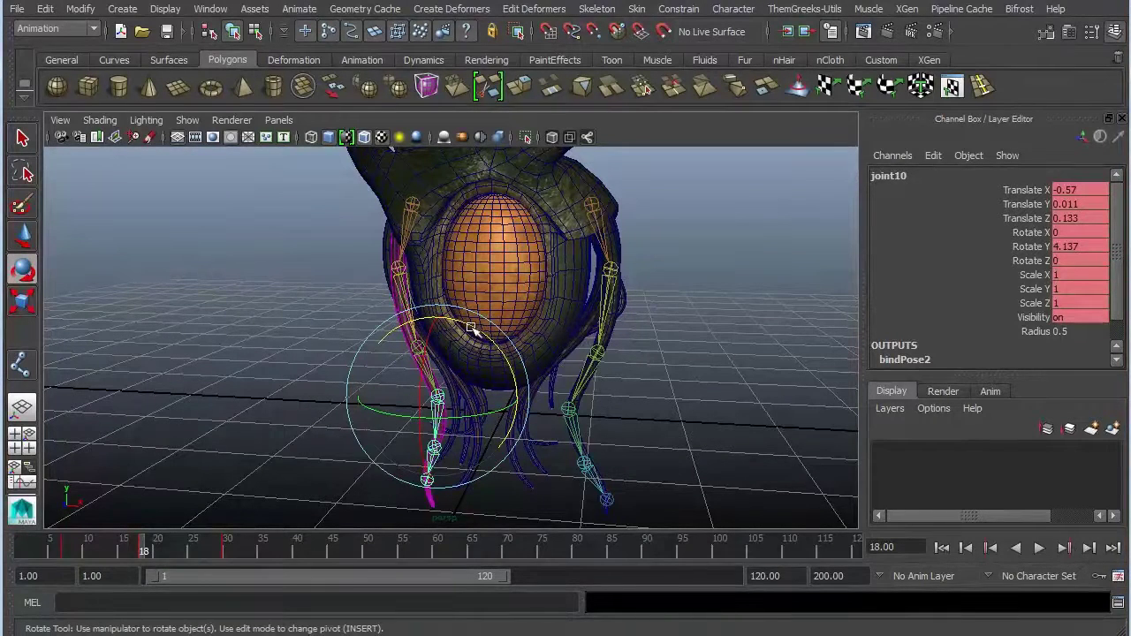
left_click_drag(470, 327, 486, 356)
key("s")
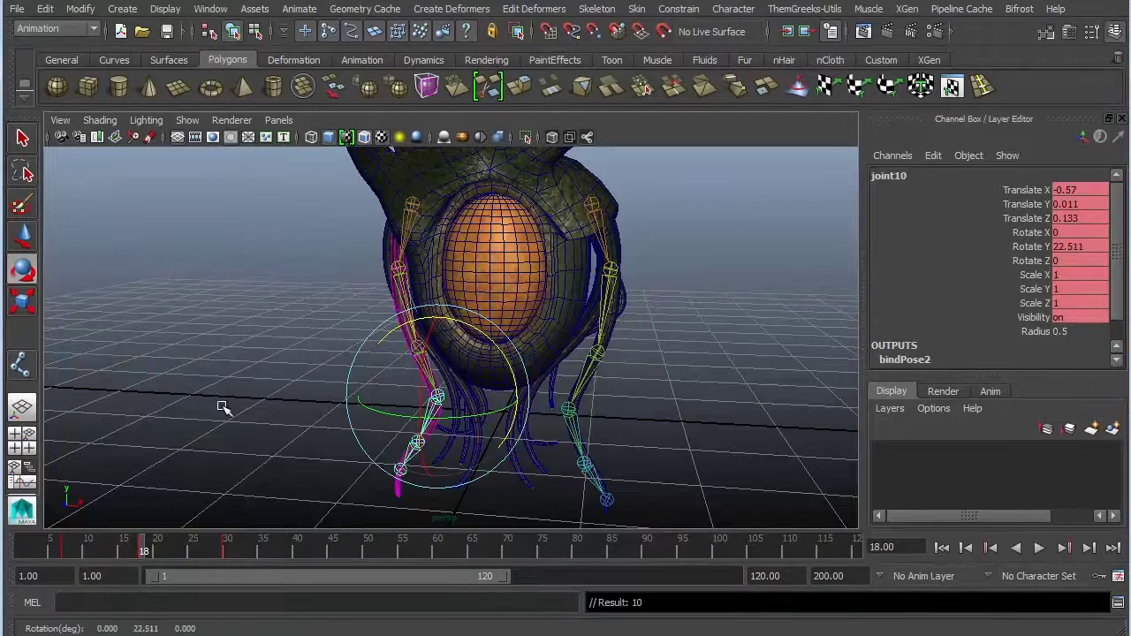
left_click(223, 408)
- At joint11's key on frame 20, rotate it outward to about 25.4 degrees in Y and key the pose
left_click(417, 443)
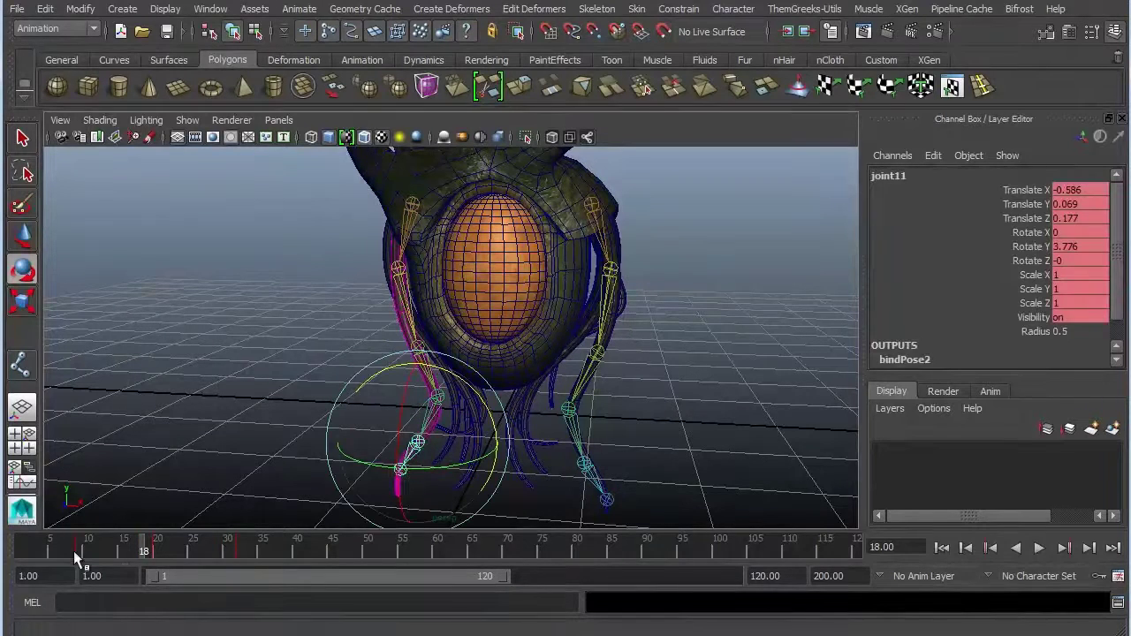
left_click_drag(74, 551, 128, 546)
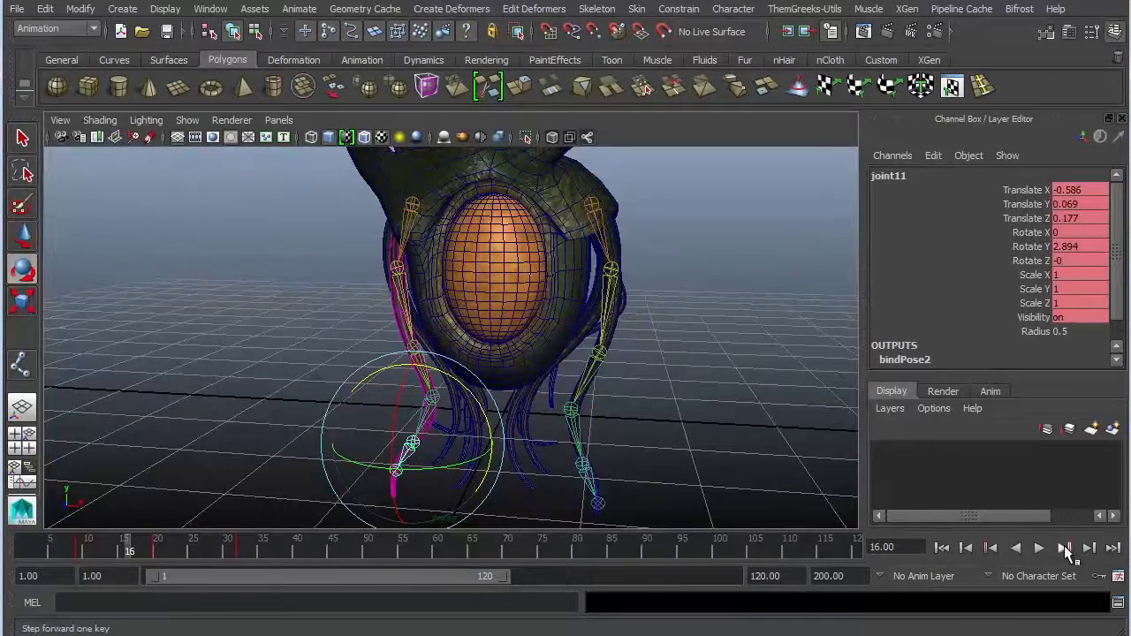
left_click(1065, 548)
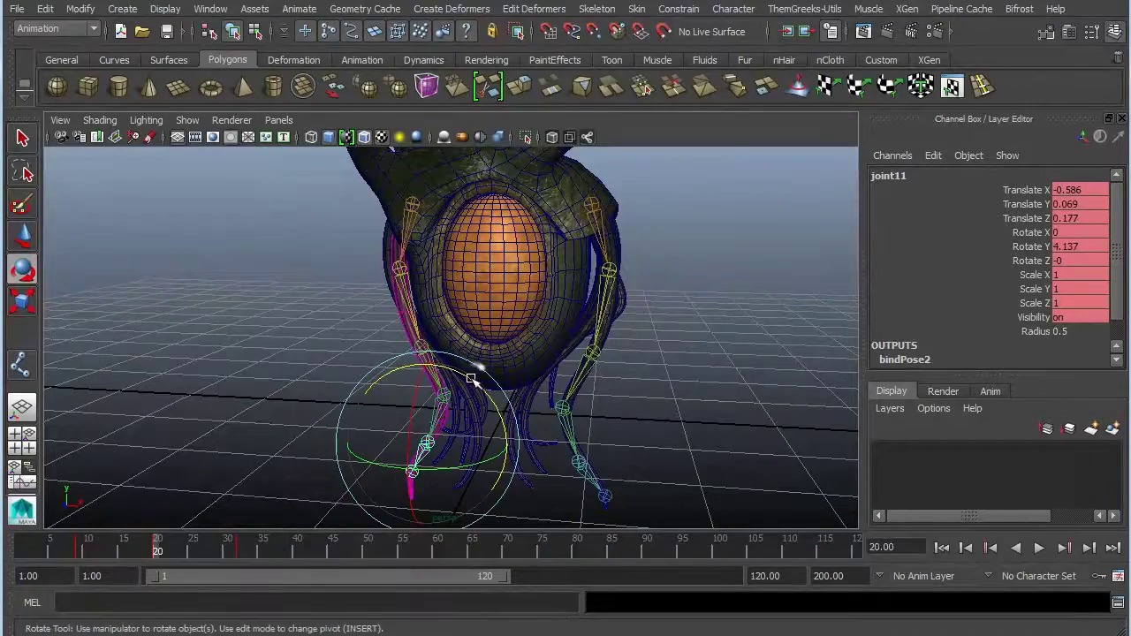
left_click_drag(470, 378, 498, 397)
key("s")
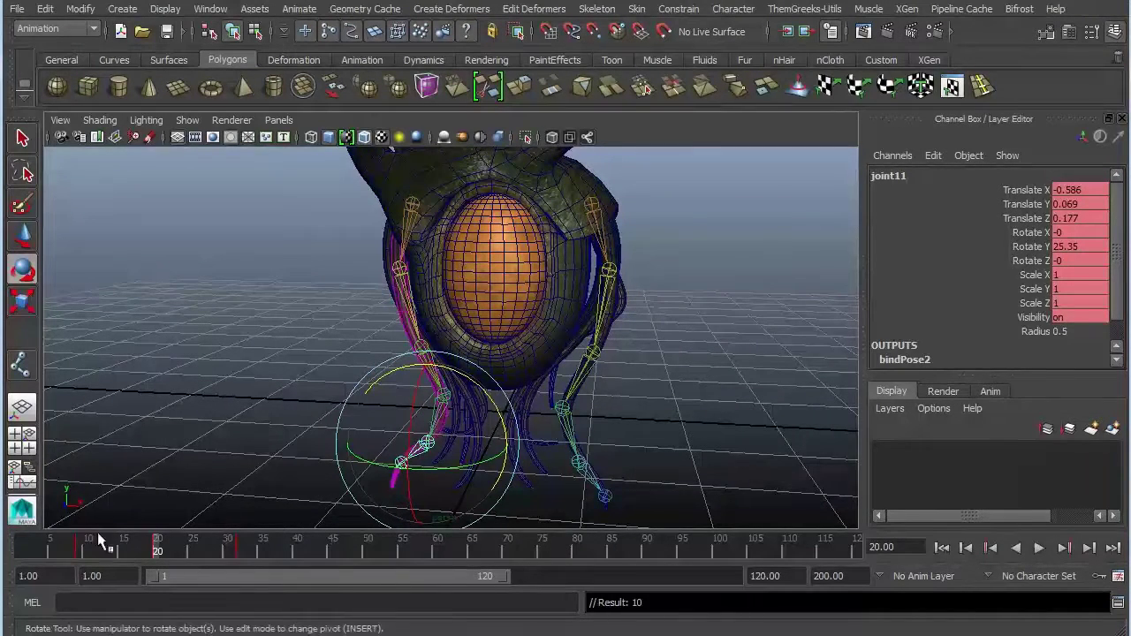
- Play and scrub the first 20 frames to review the stronger curl at the tentacle's tip
left_click(98, 535)
left_click(1039, 548)
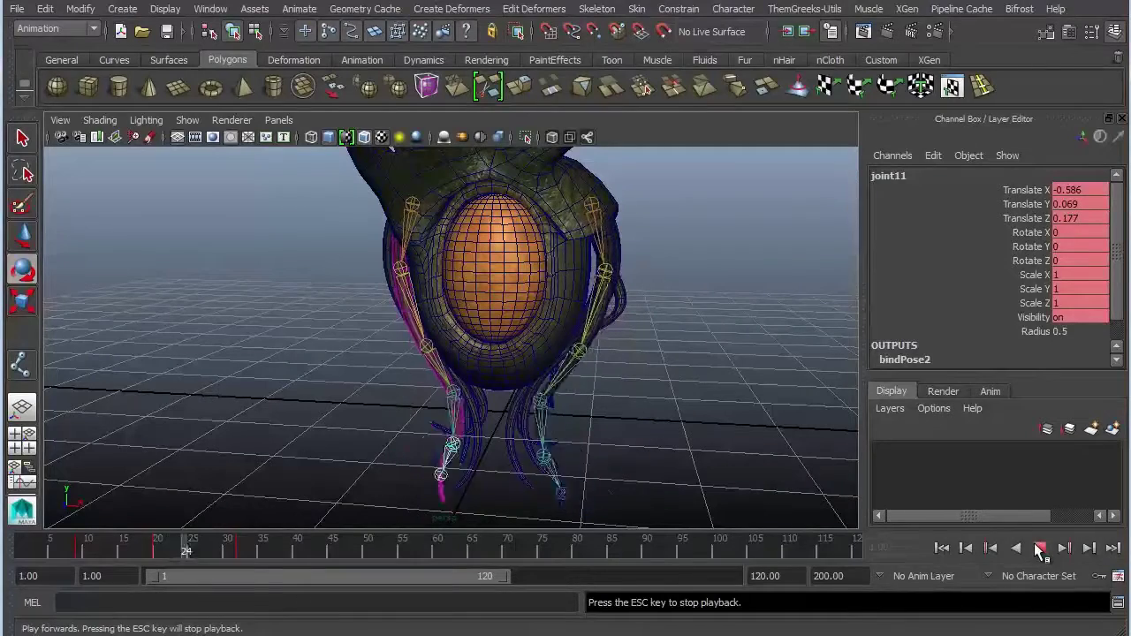
left_click(1039, 548)
left_click(19, 542)
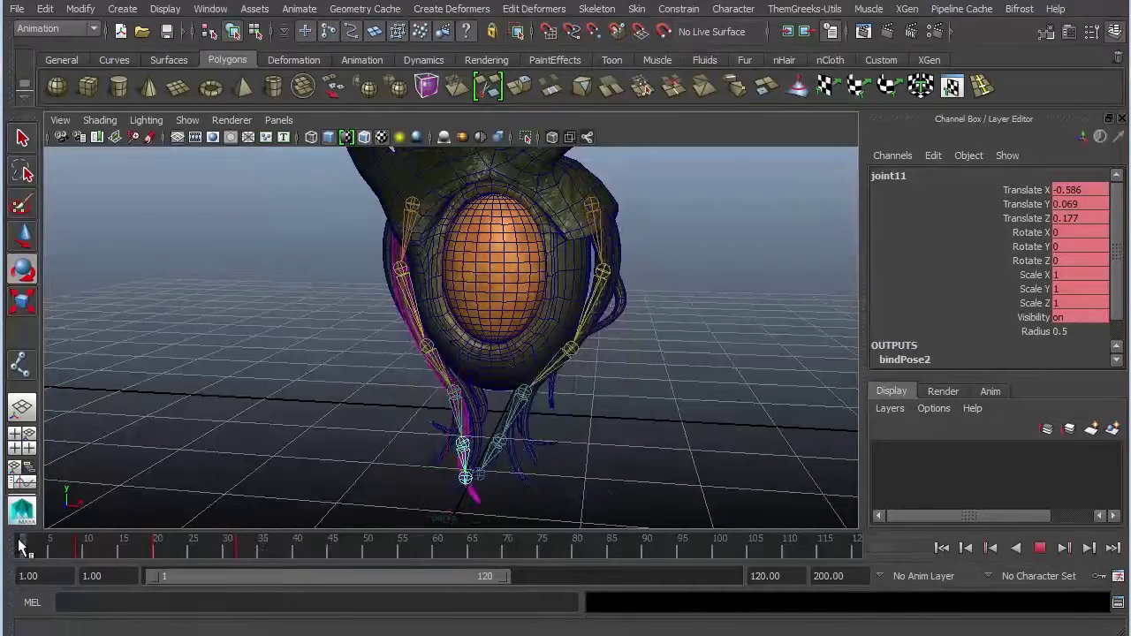
left_click_drag(22, 546, 151, 545)
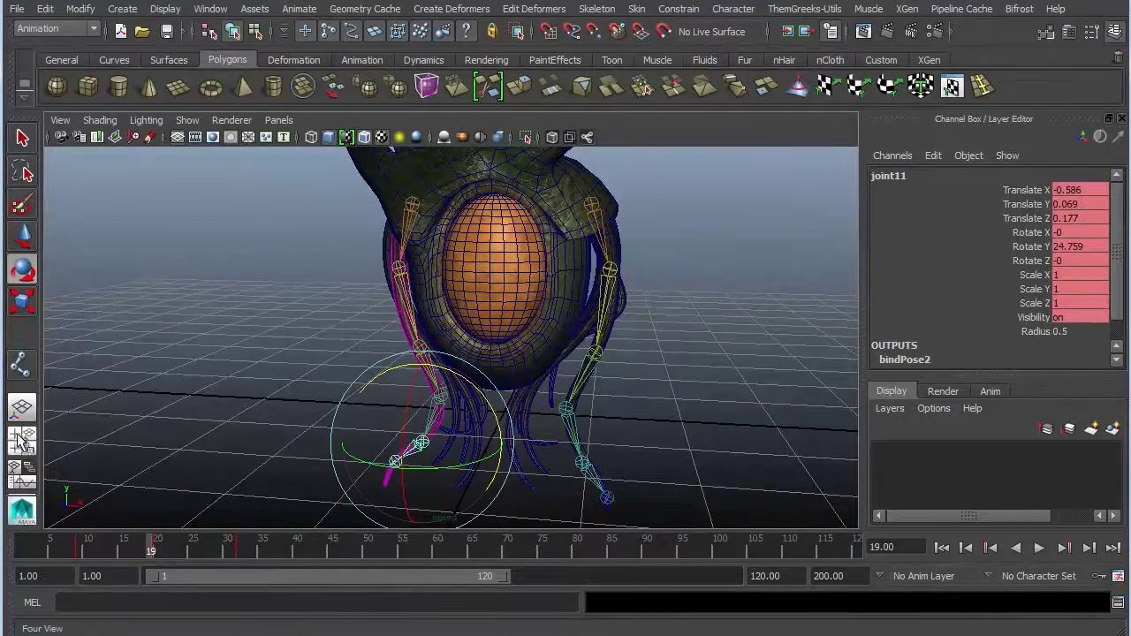
- Open the Graph Editor layout, set joint11's curves to Post Infinity Cycle, and play the animation in the full perspective view
left_click(19, 482)
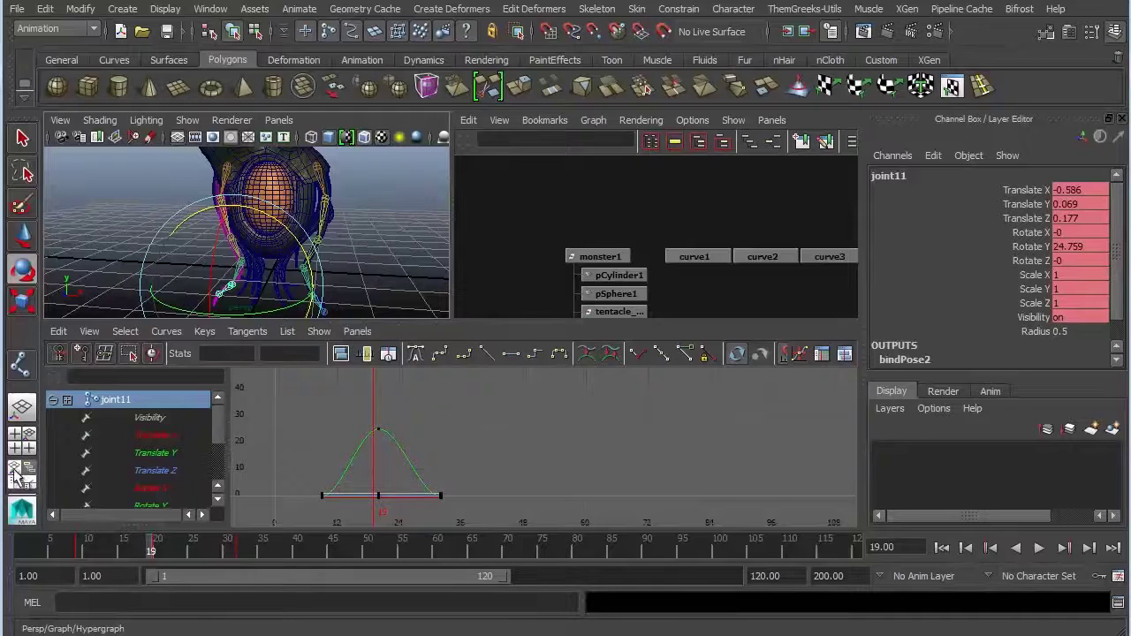
left_click(165, 331)
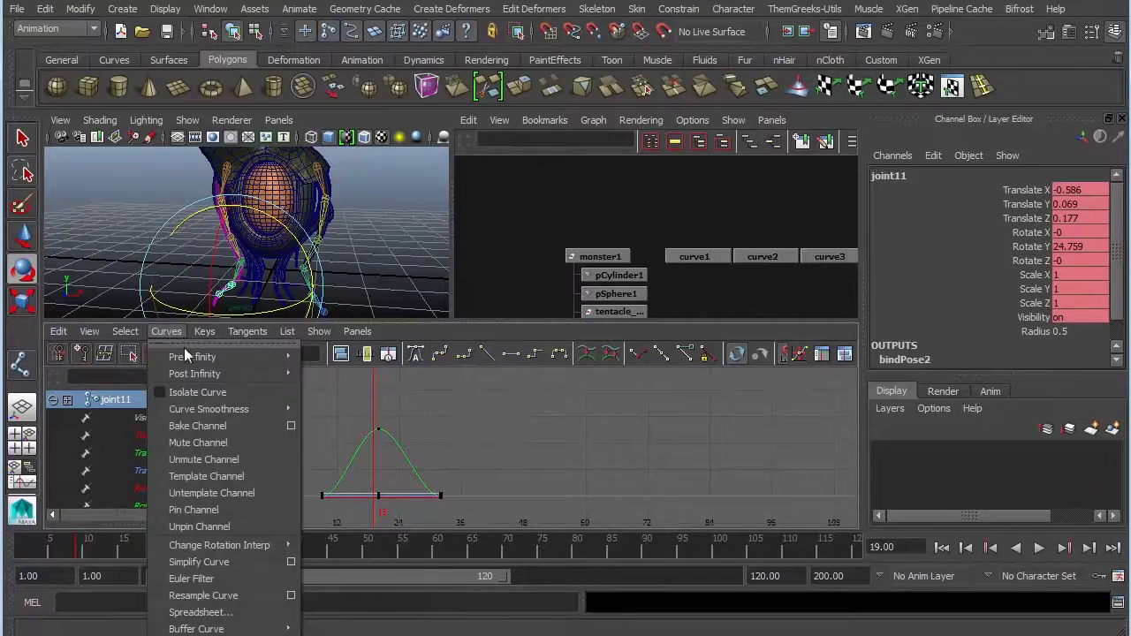
mouse_move(209, 359)
mouse_move(264, 371)
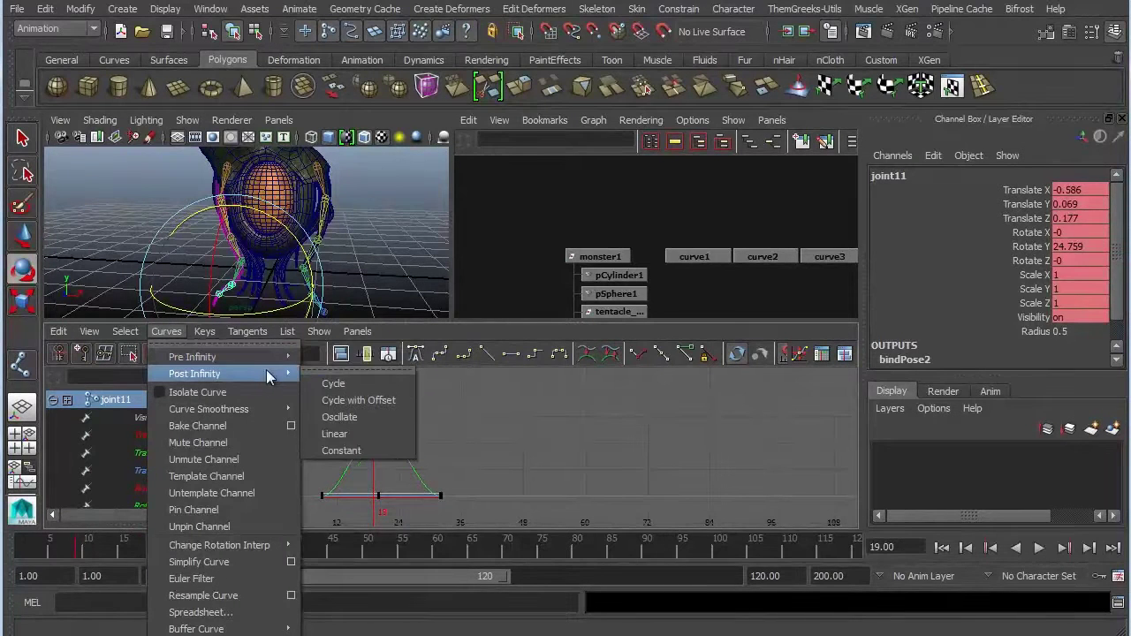
left_click(332, 385)
key("space")
left_click(1039, 548)
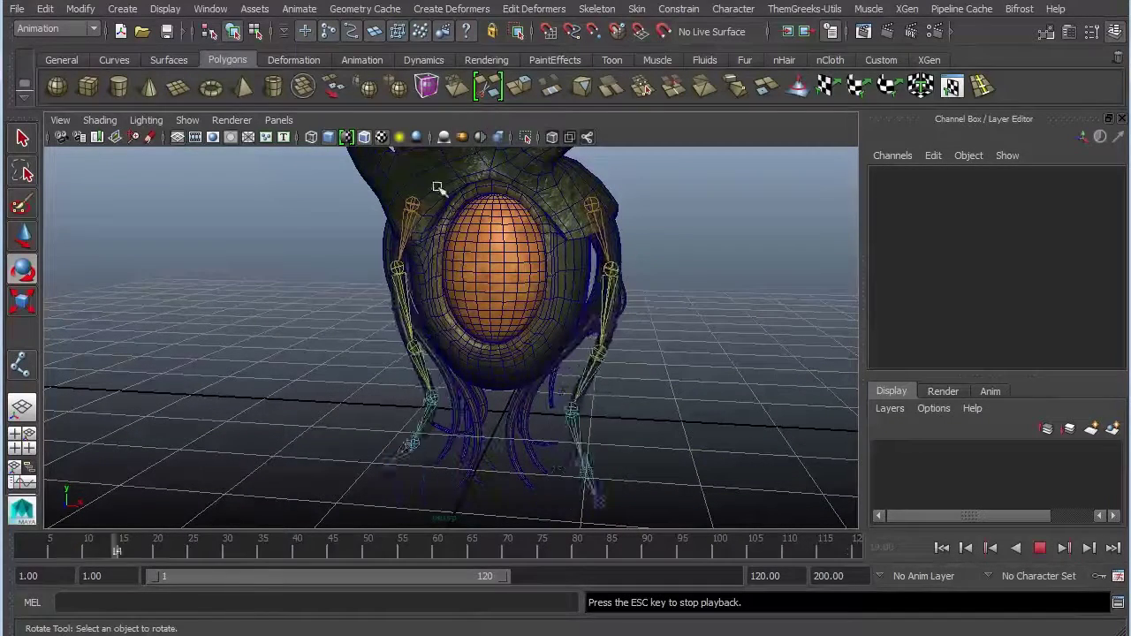
- Select root joint7 with its whole hierarchy using the MEL command select -hi, set Post Infinity to Cycle, and play the result
left_click(412, 205)
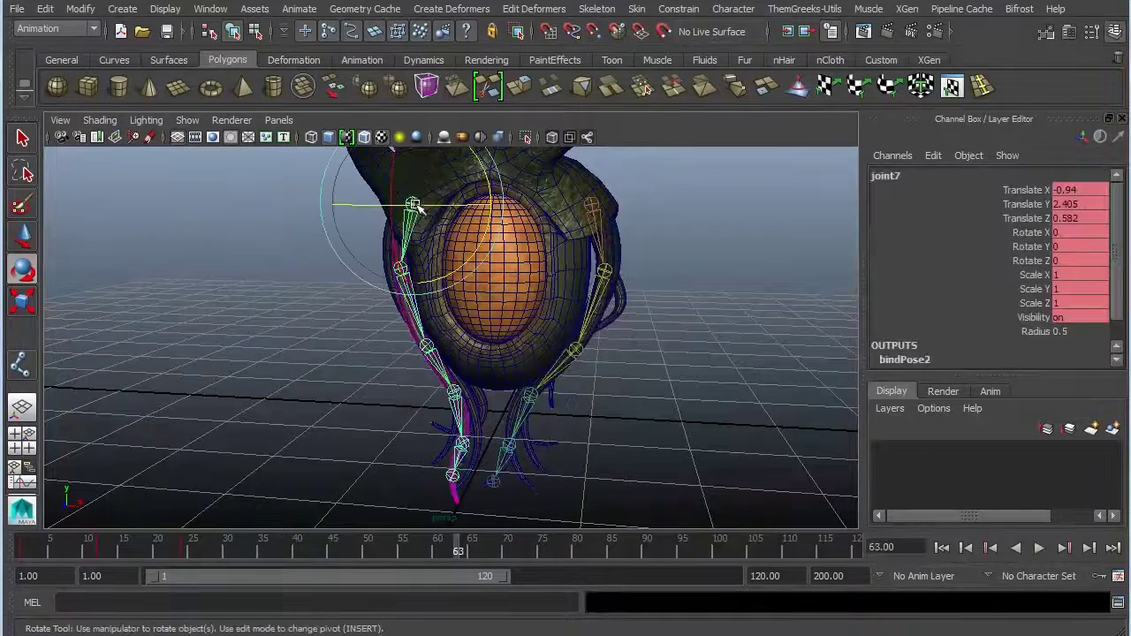
left_click(105, 602)
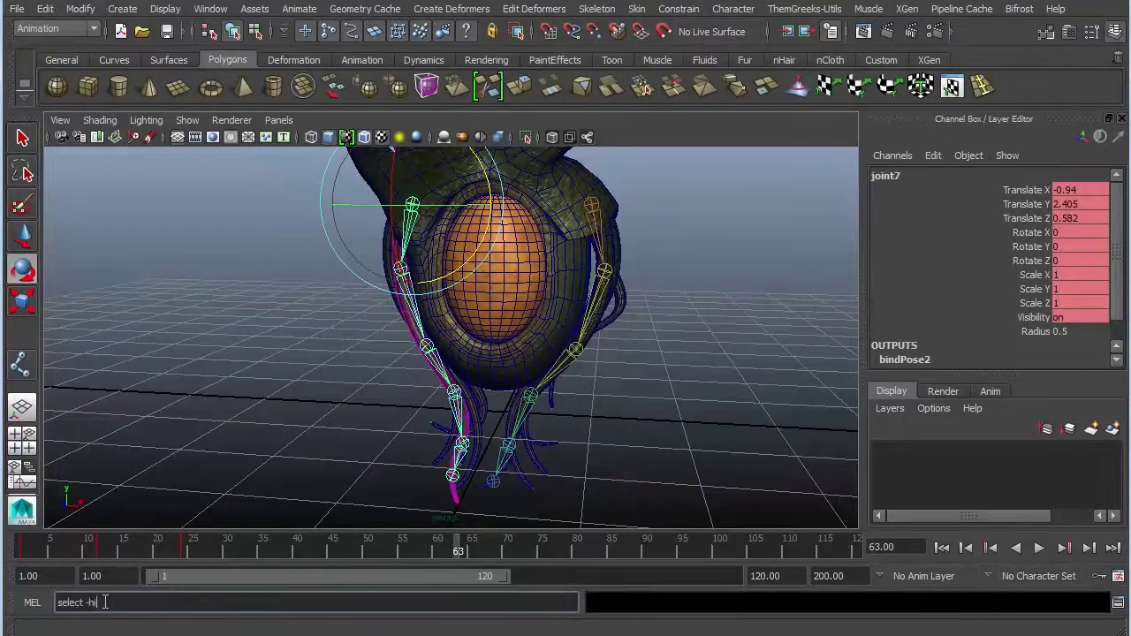
type("select -hi")
key("Return")
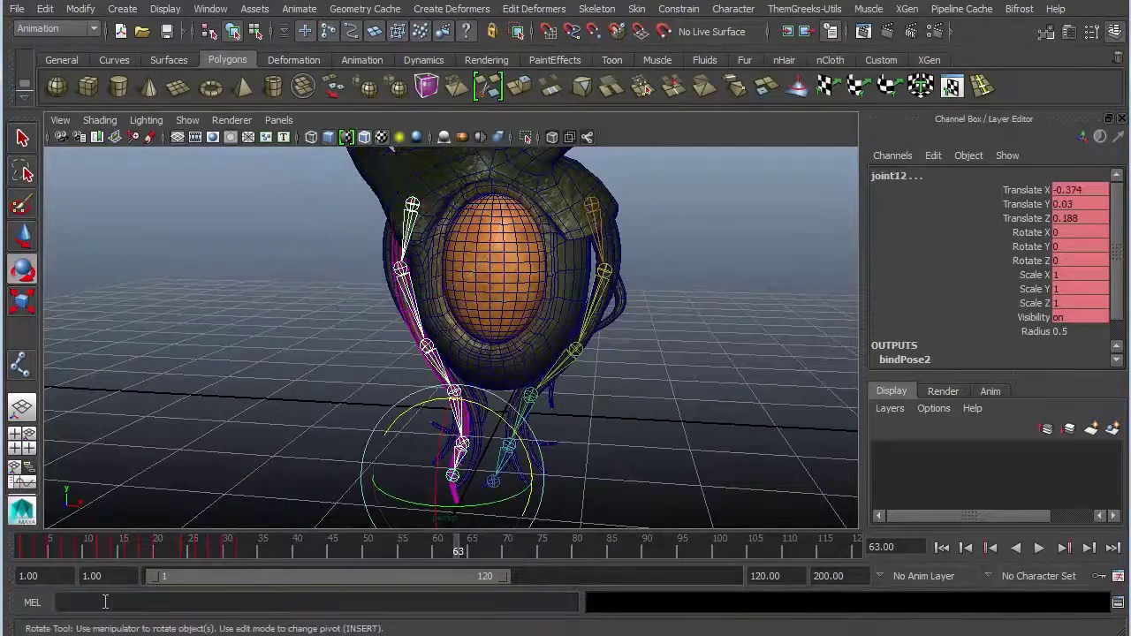
left_click(26, 475)
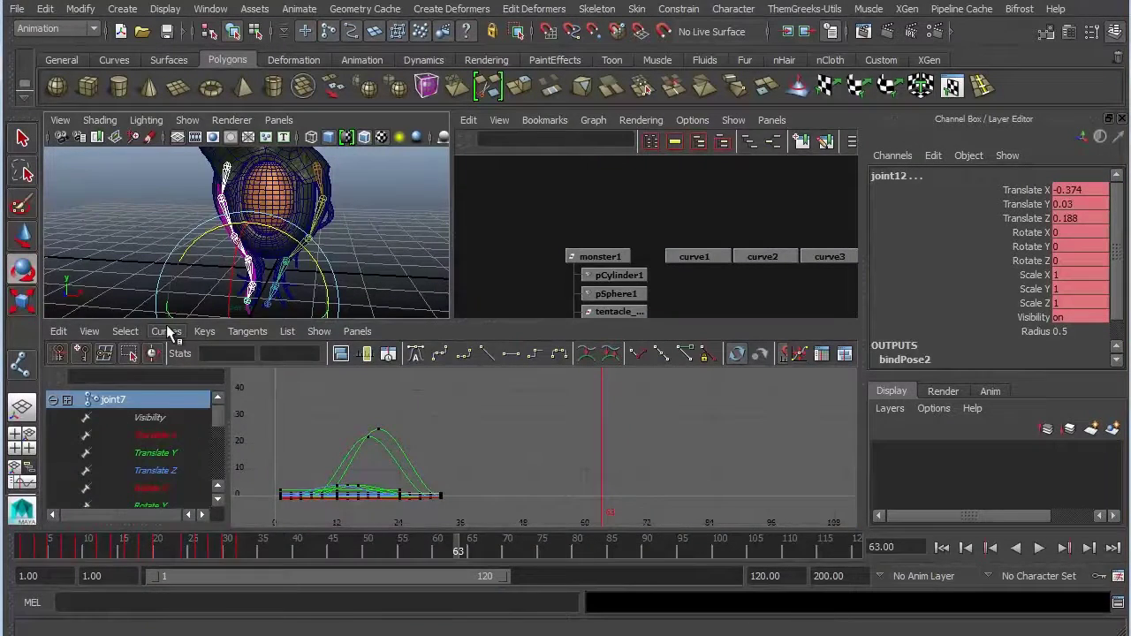
left_click(170, 334)
left_click(315, 382)
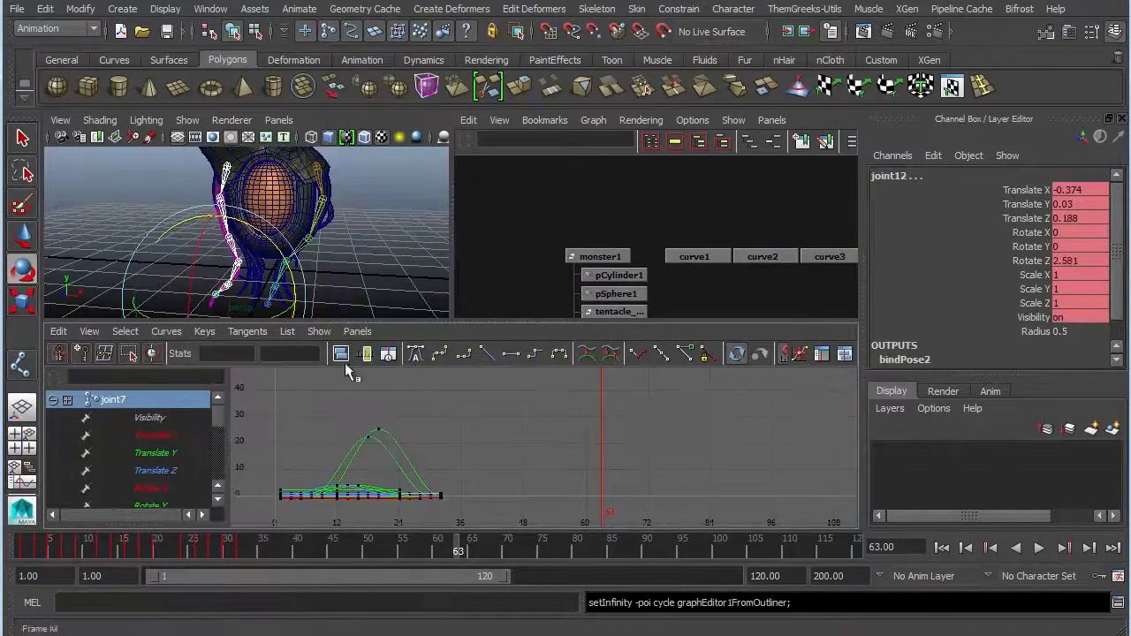
left_click(1040, 548)
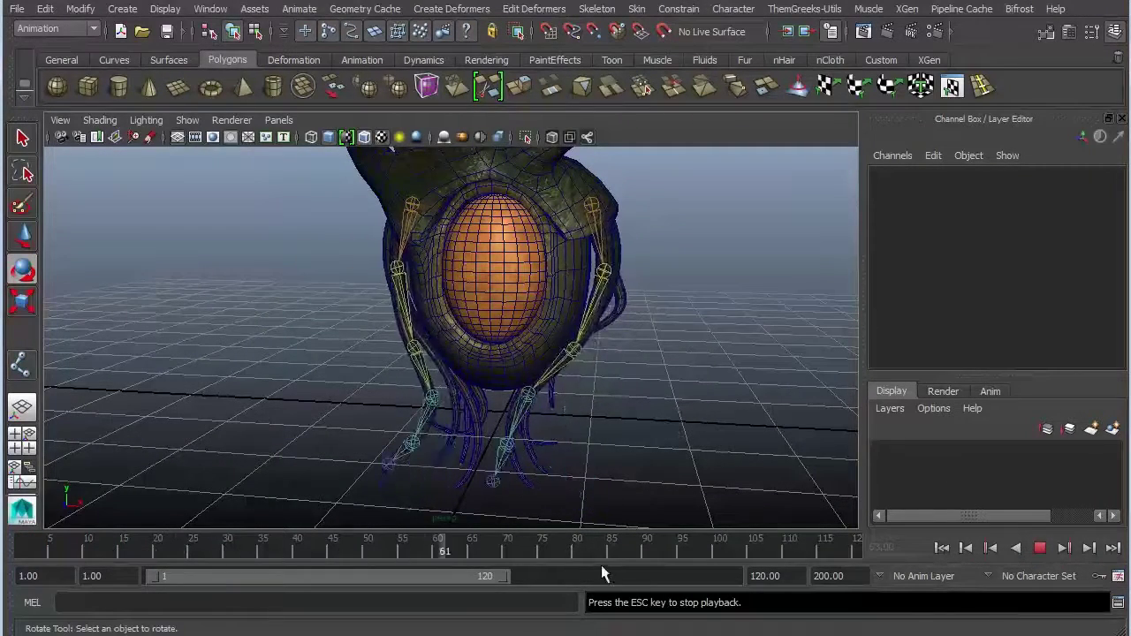
left_click_drag(709, 416, 619, 477, "alt")
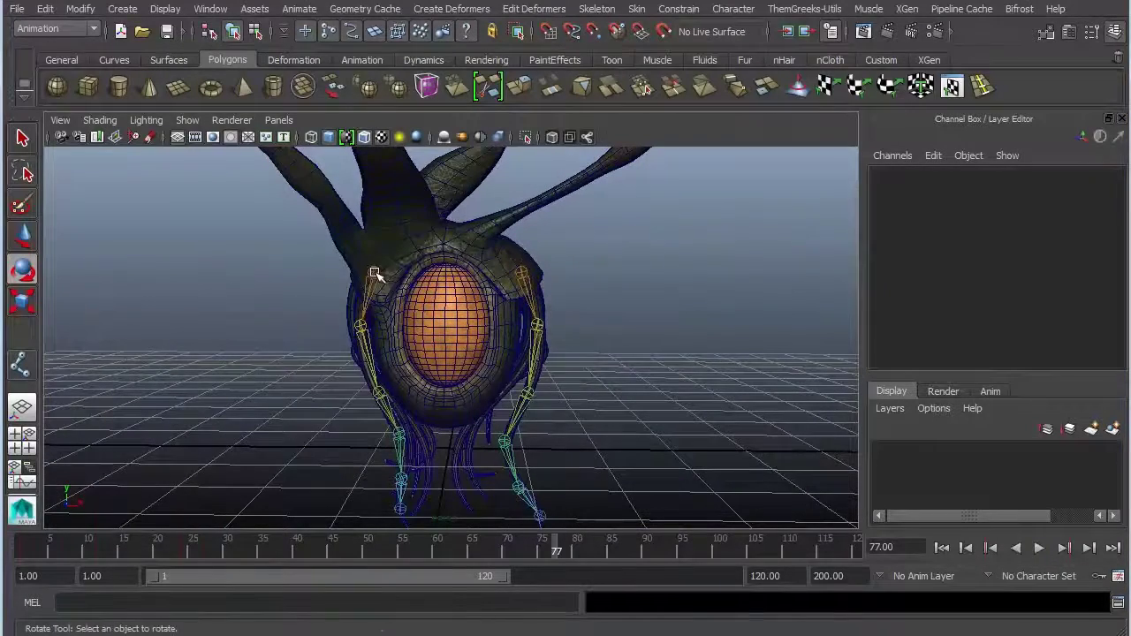
- Select the whole joint7 chain with select -hi, shift all its keys 11 frames later to start at frame 12, and check playback
left_click(373, 273)
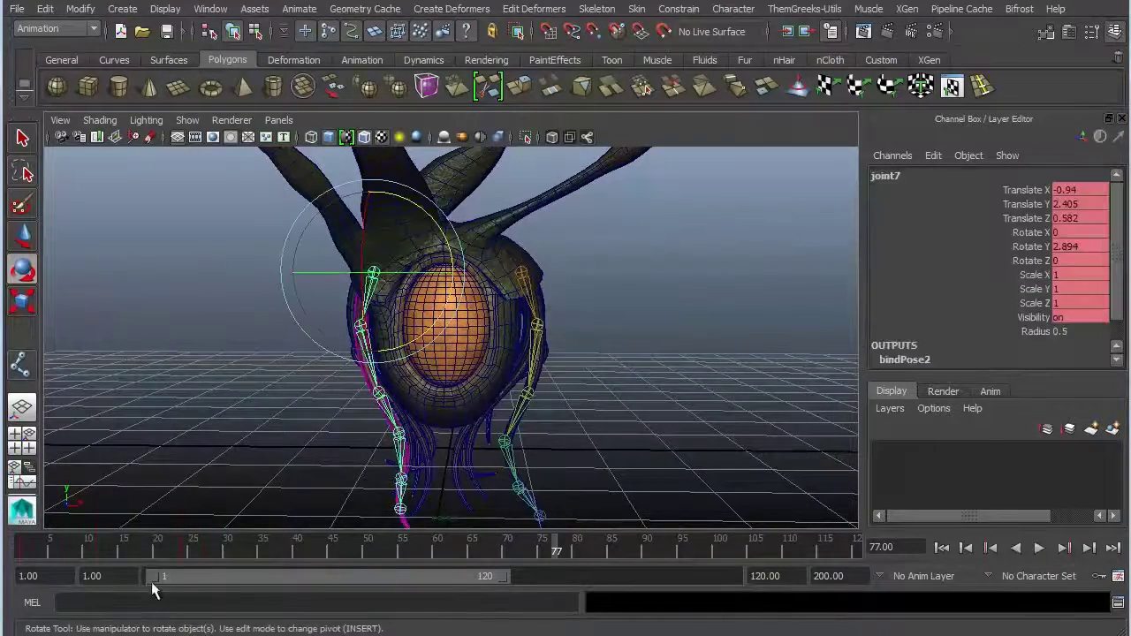
left_click(158, 599)
type("select -hi")
key("Return")
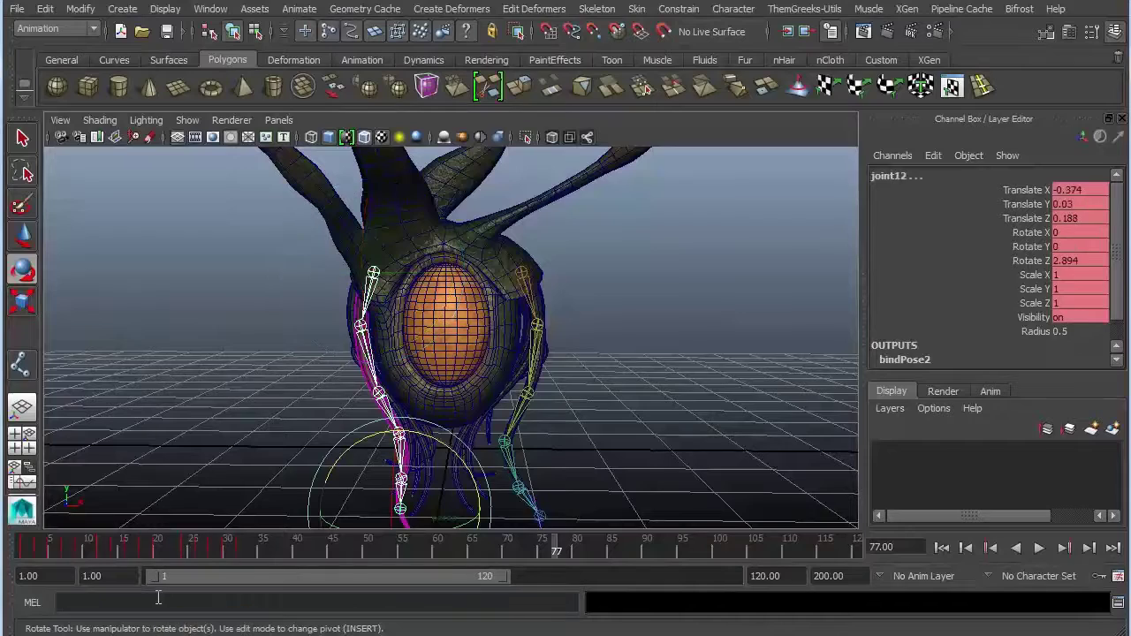
double_click(144, 548)
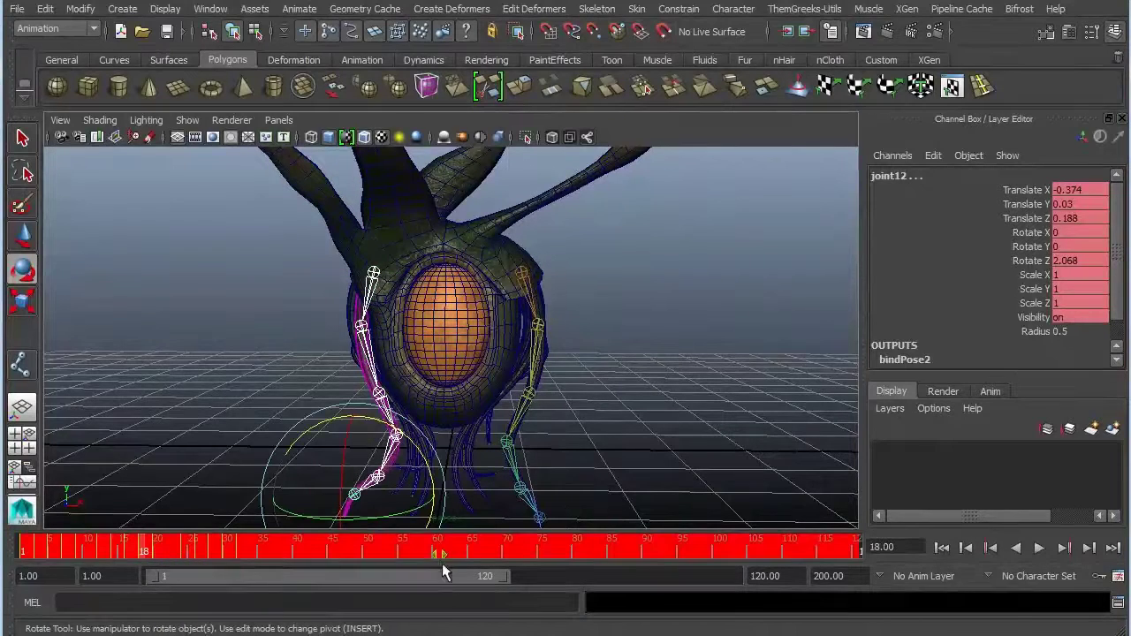
left_click_drag(442, 555, 501, 552)
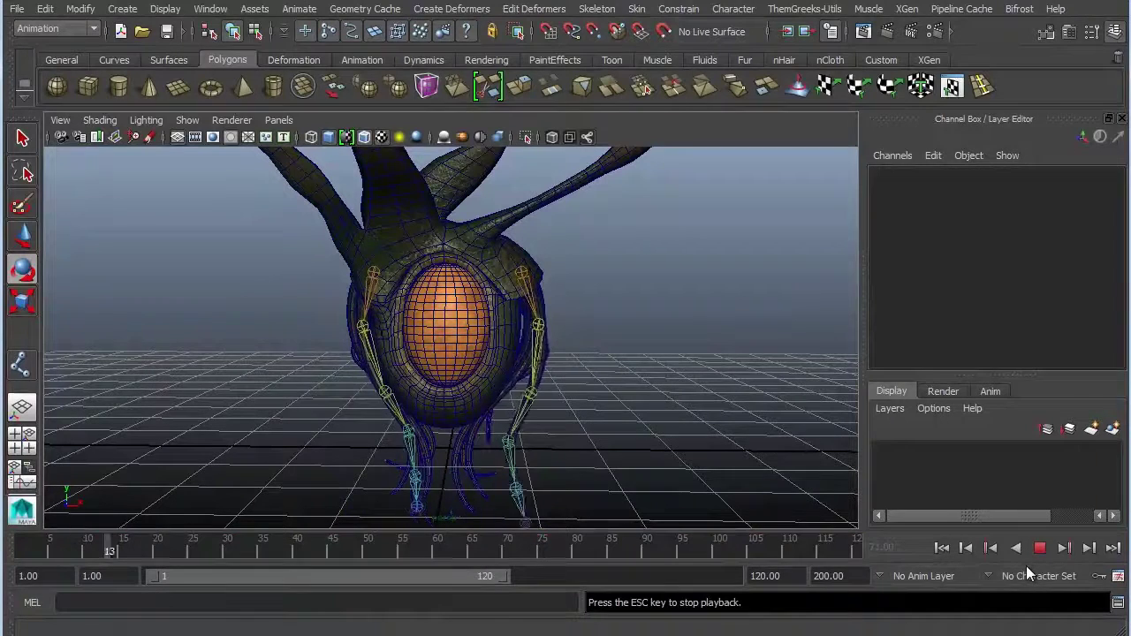
mouse_move(64, 539)
left_mouse_down()
mouse_move(3, 546)
mouse_move(29, 541)
mouse_move(135, 568)
mouse_move(98, 565)
left_mouse_up()
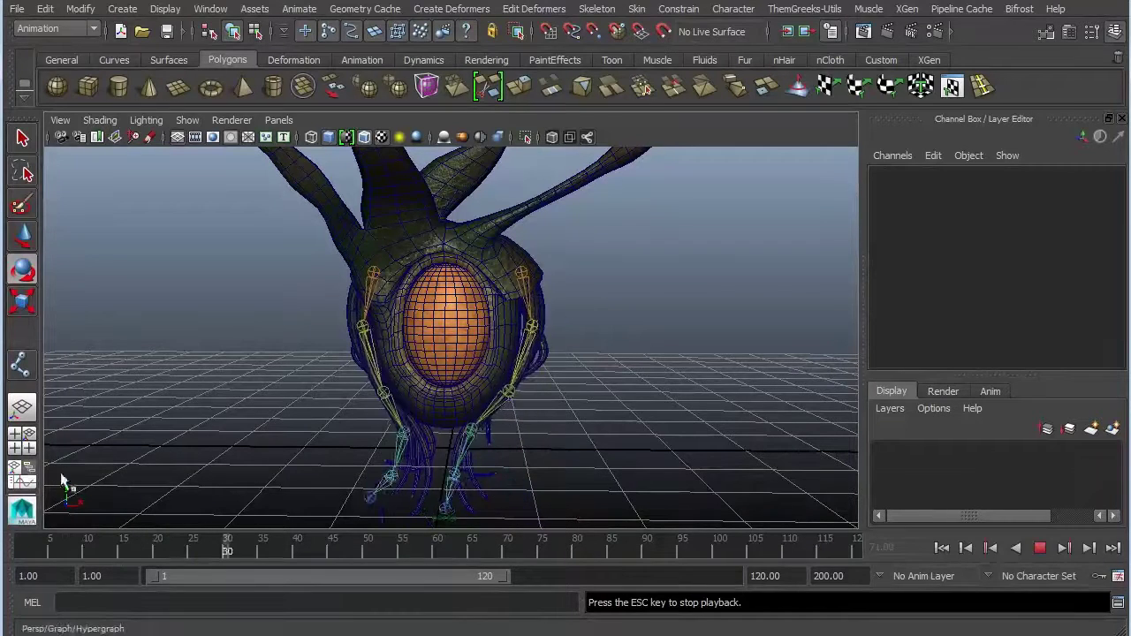
key("Escape")
- Select the whole joint7 chain with select -hi, set its curves' Pre Infinity to Cycle, and play the animation in the full perspective view
left_click(22, 482)
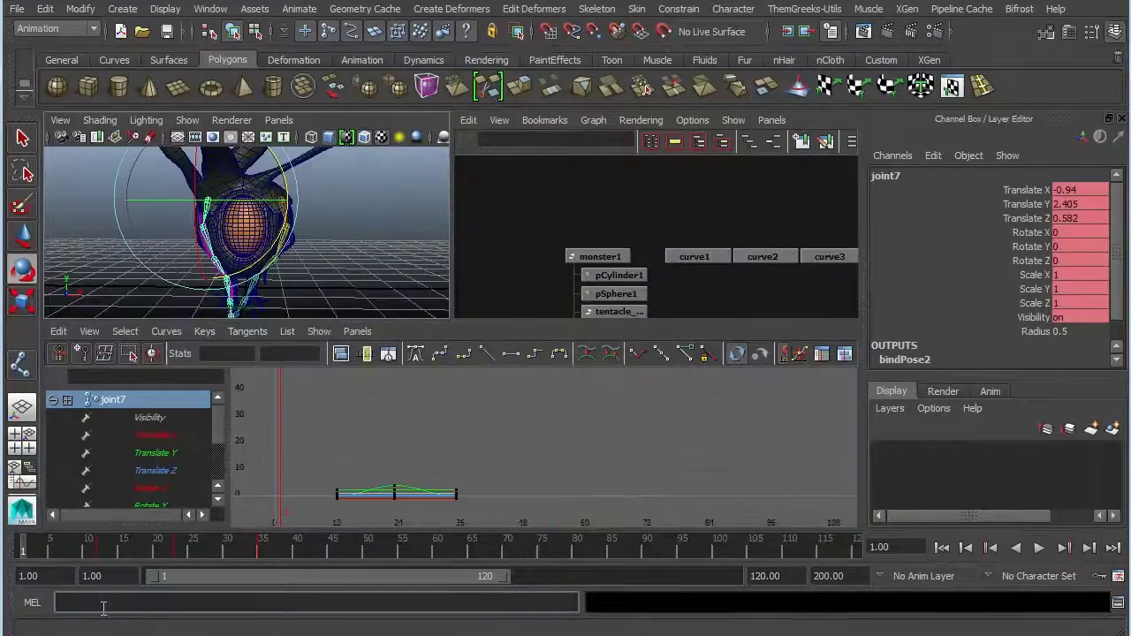
left_click(103, 603)
type("select -hi")
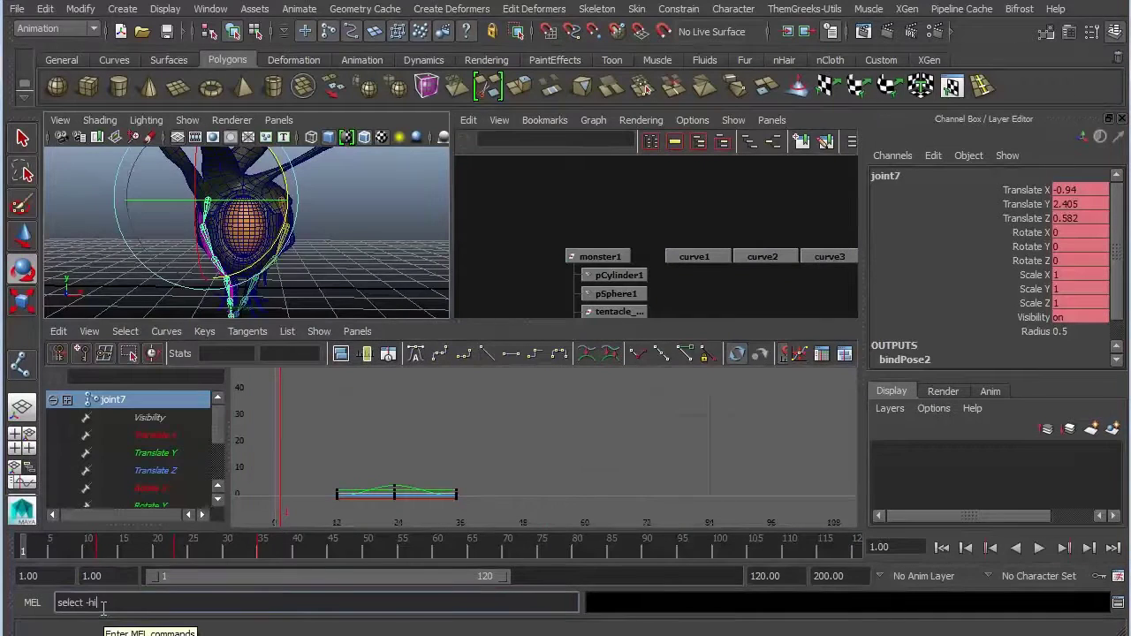
key("Return")
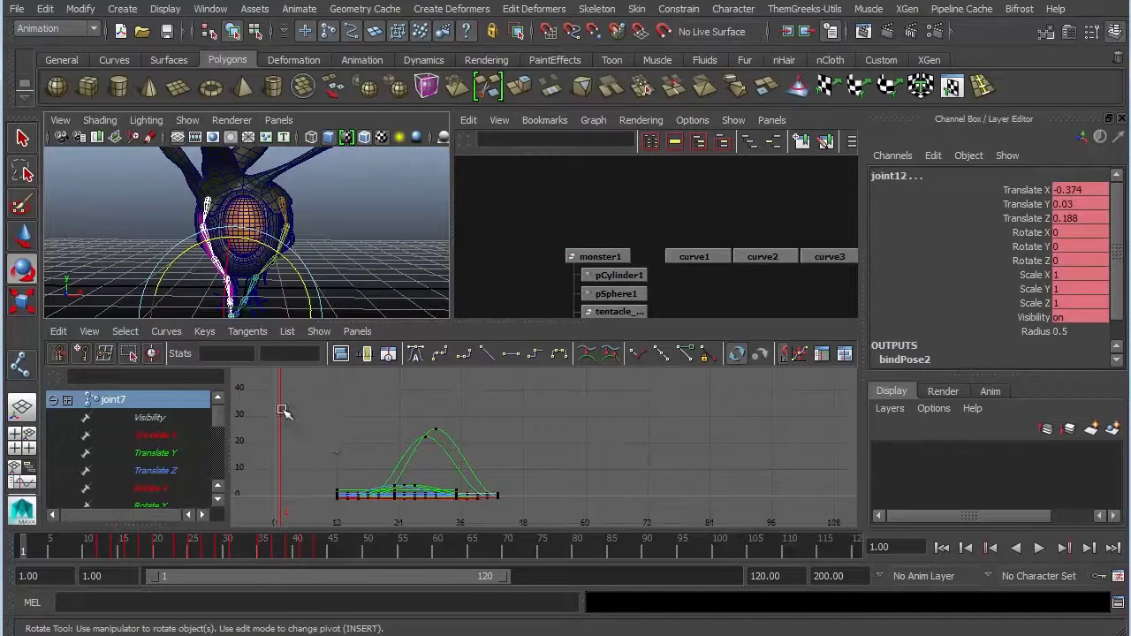
left_click(167, 330)
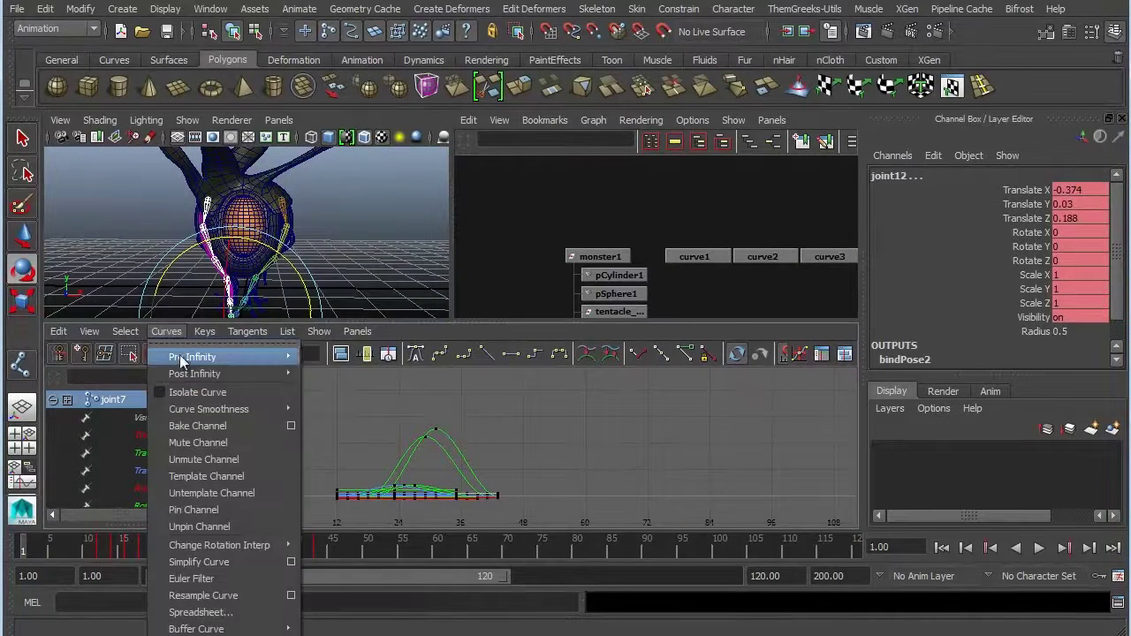
mouse_move(189, 358)
left_click(351, 366)
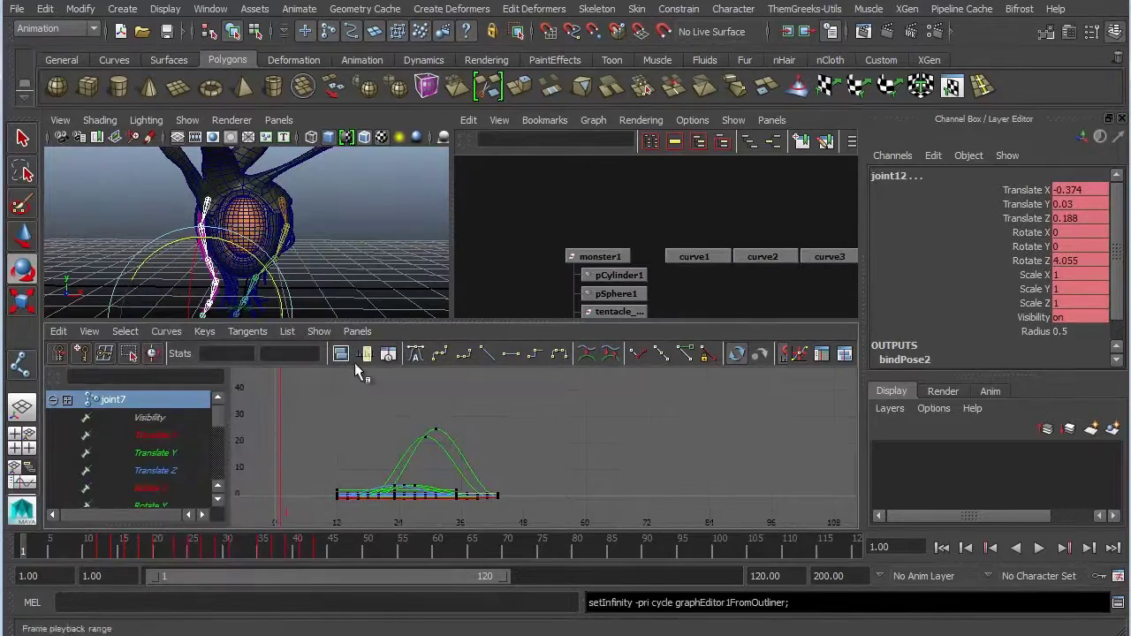
left_click(373, 240)
key("space")
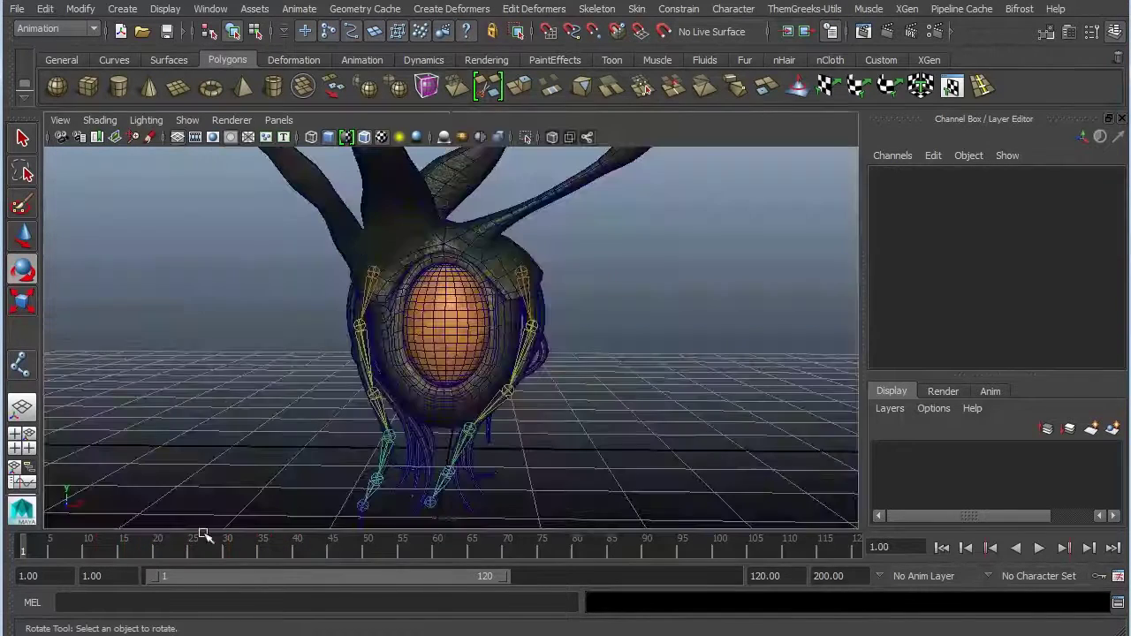
left_click(1039, 554)
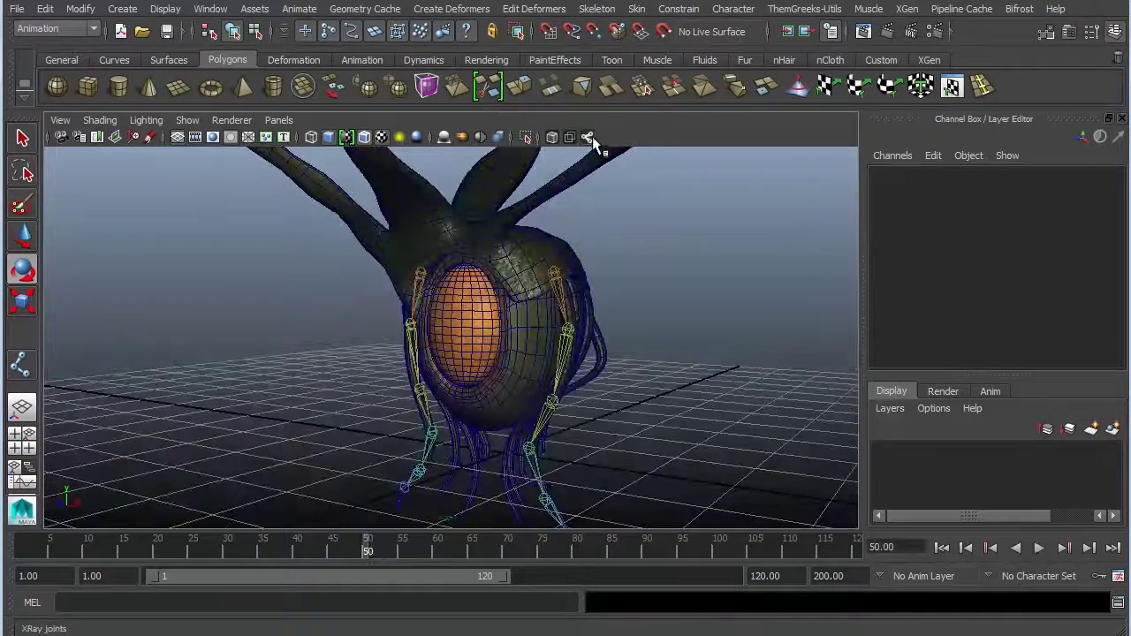
- Turn off X-ray joints and hide all joints in the perspective view
left_click(177, 167)
left_click(187, 119)
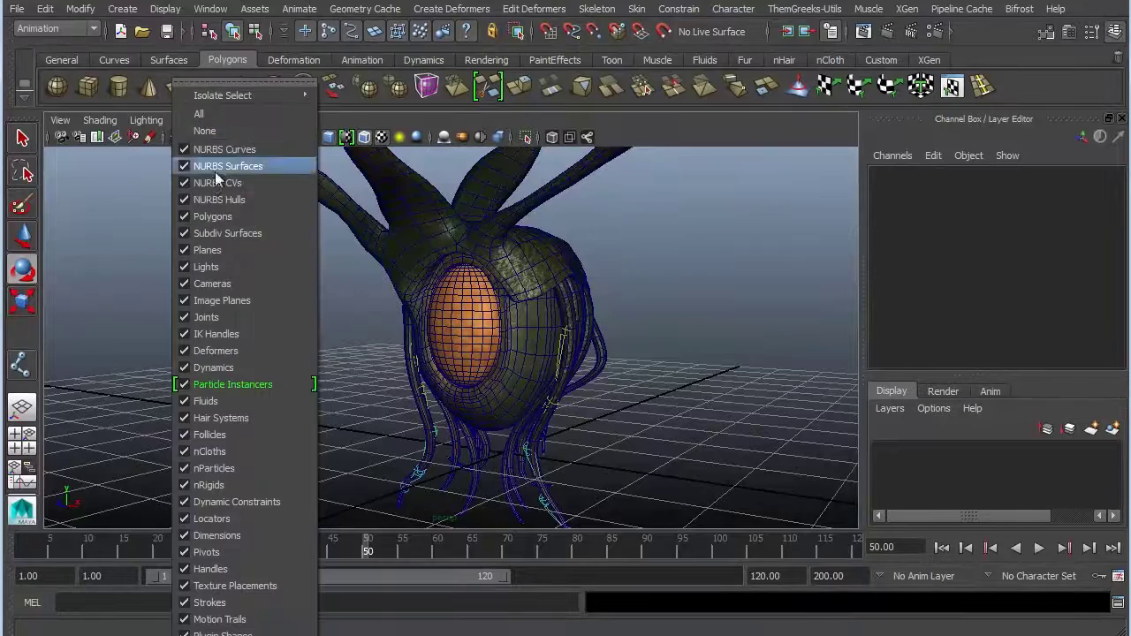
left_click(235, 316)
- Play the animation and examine the tentacles' overlapping motion from several angles around the creature
left_click_drag(720, 361, 537, 434, "alt")
key("alt+v")
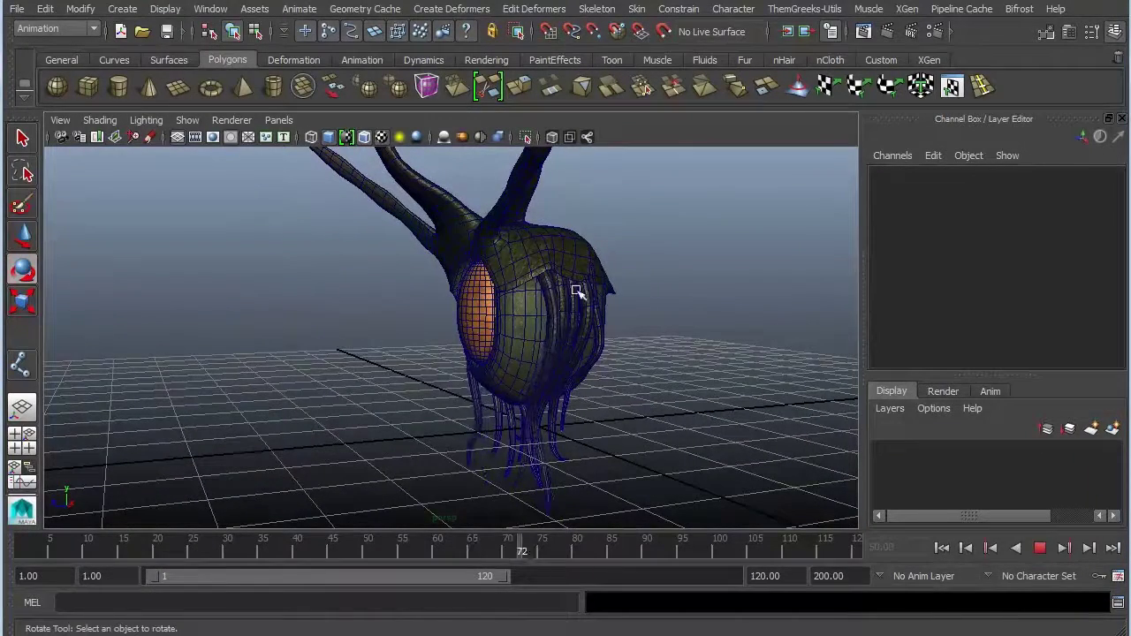
left_click_drag(469, 415, 459, 373, "alt")
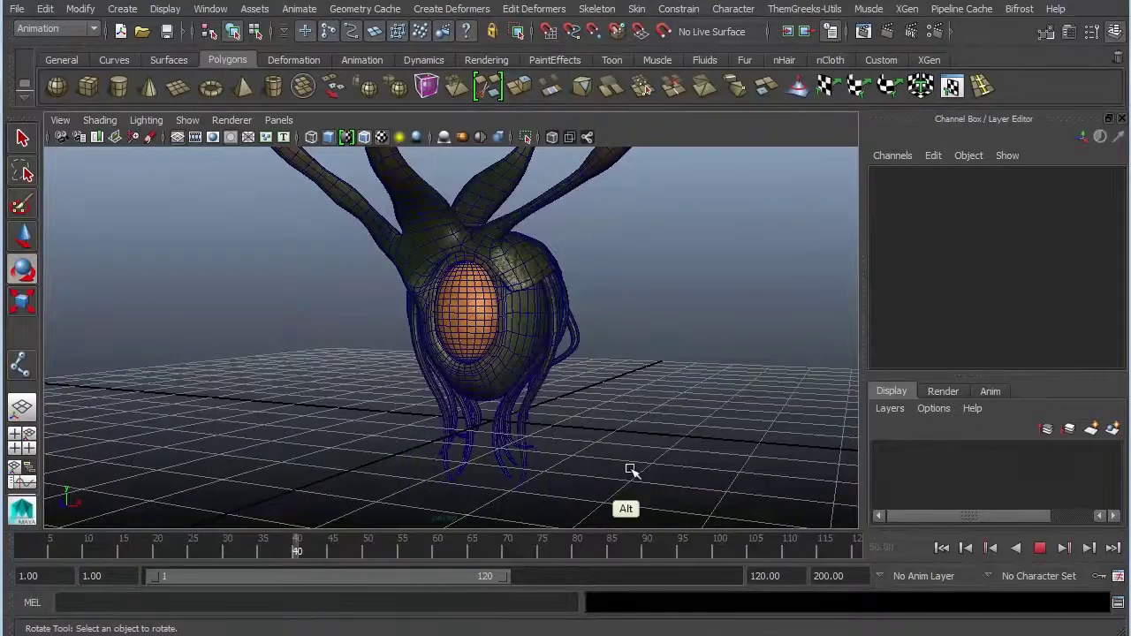
mouse_move(631, 472)
left_mouse_down("alt")
mouse_move(663, 447)
mouse_move(645, 466)
left_mouse_up("alt")
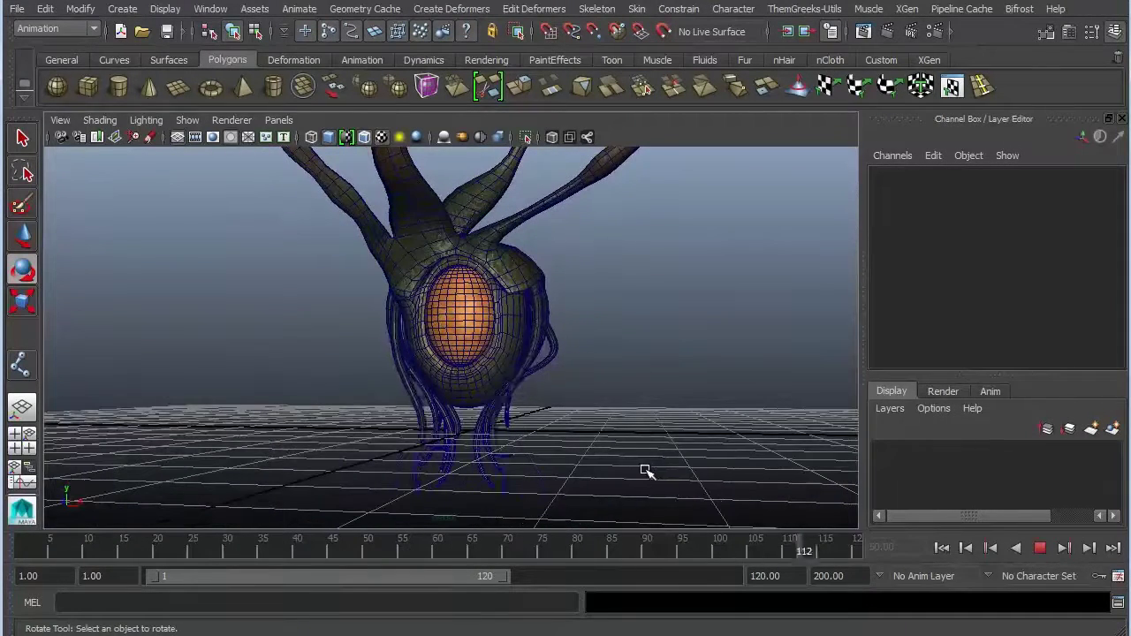
left_click_drag(686, 362, 642, 434, "alt")
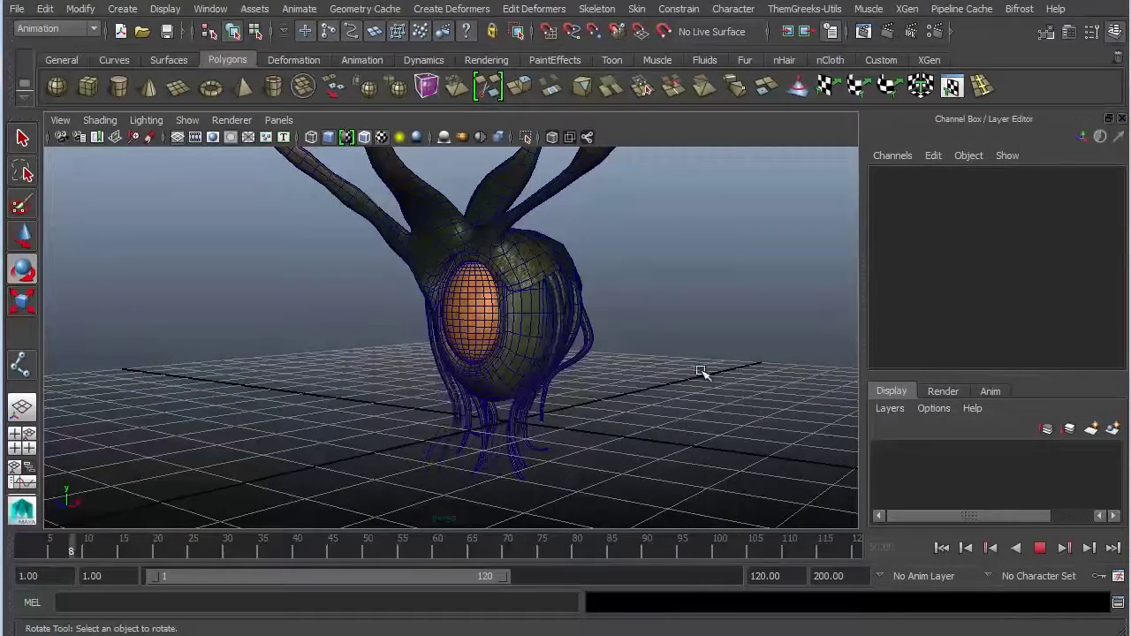